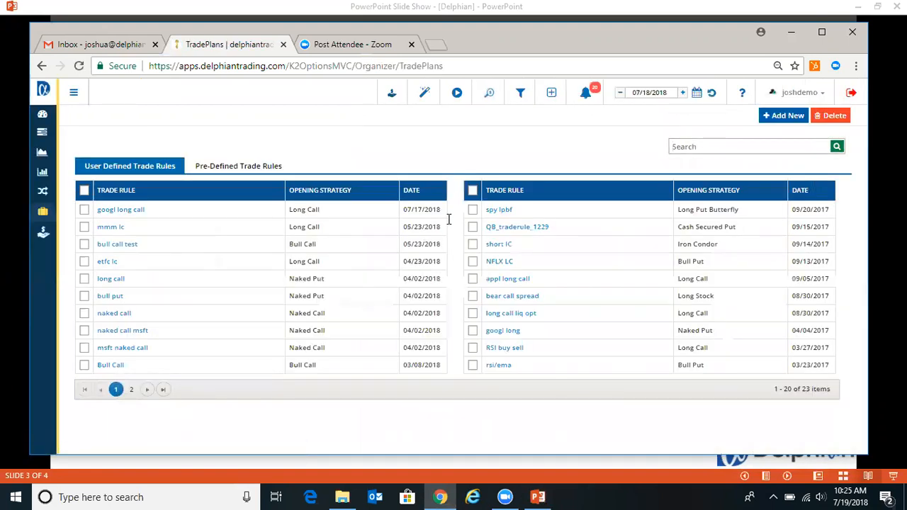
- Look through both pages of the user-defined trade rules list
{"action": "left_click", "coordinate": [149, 389]}
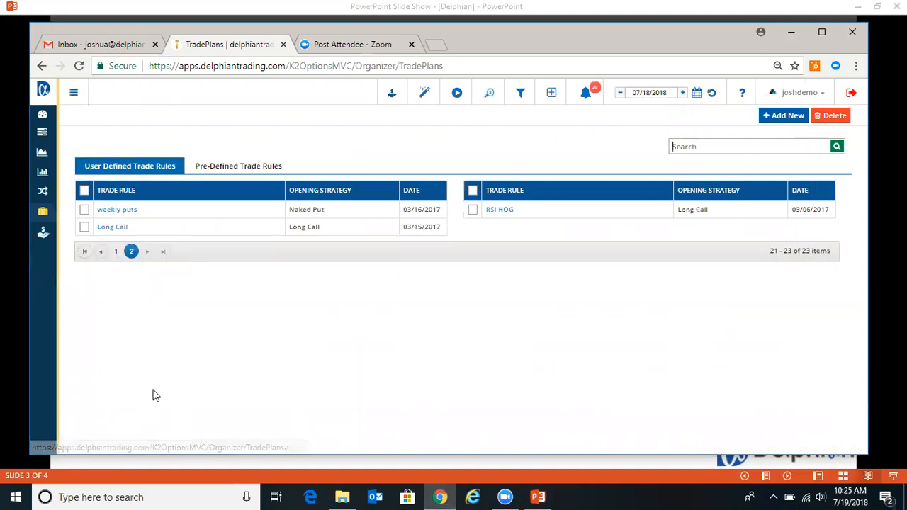
{"action": "left_click", "coordinate": [115, 251]}
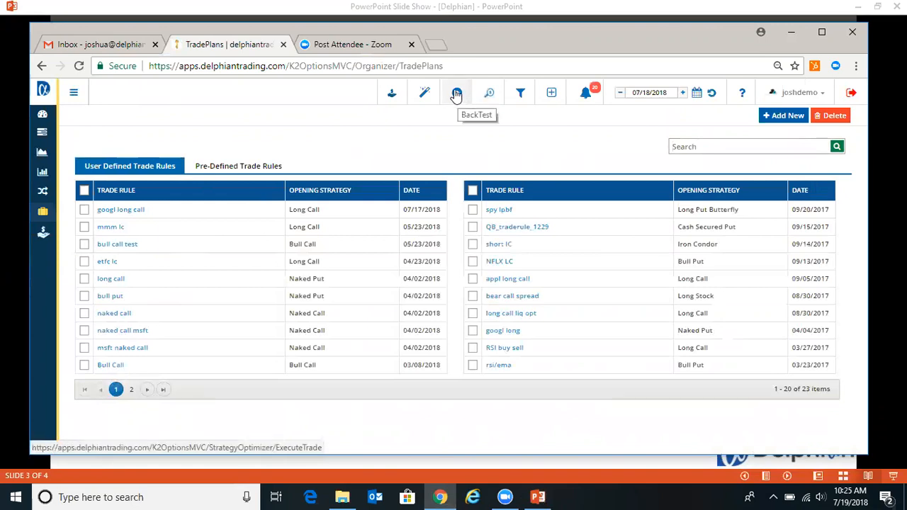
- Start creating a new trade rule and name it "bull call demo", leaving its description empty
{"action": "left_click", "coordinate": [552, 93]}
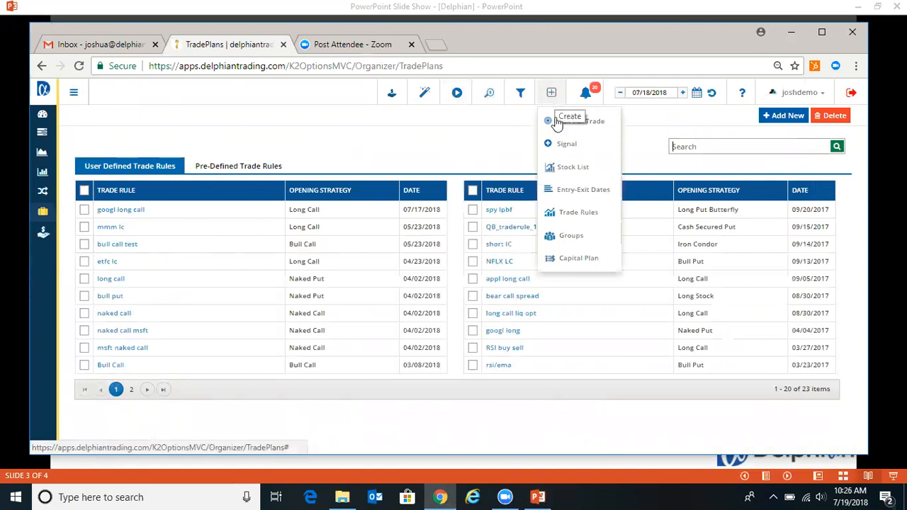
{"action": "left_click", "coordinate": [565, 212]}
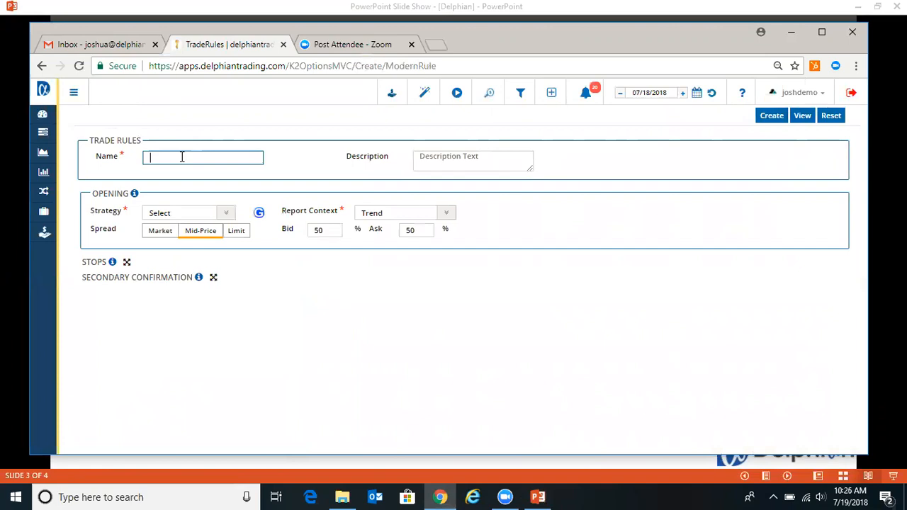
{"action": "type", "text": "lo"}
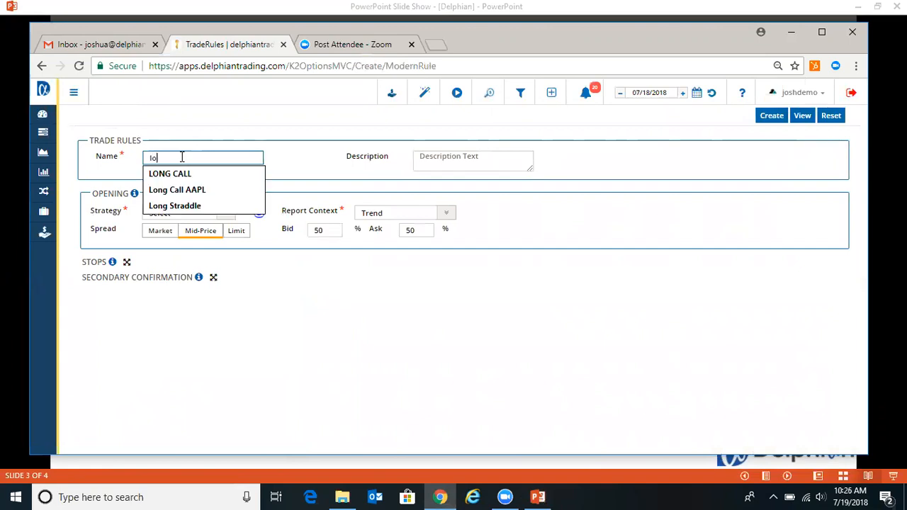
{"action": "key", "text": "BackSpace"}
{"action": "key", "text": "BackSpace"}
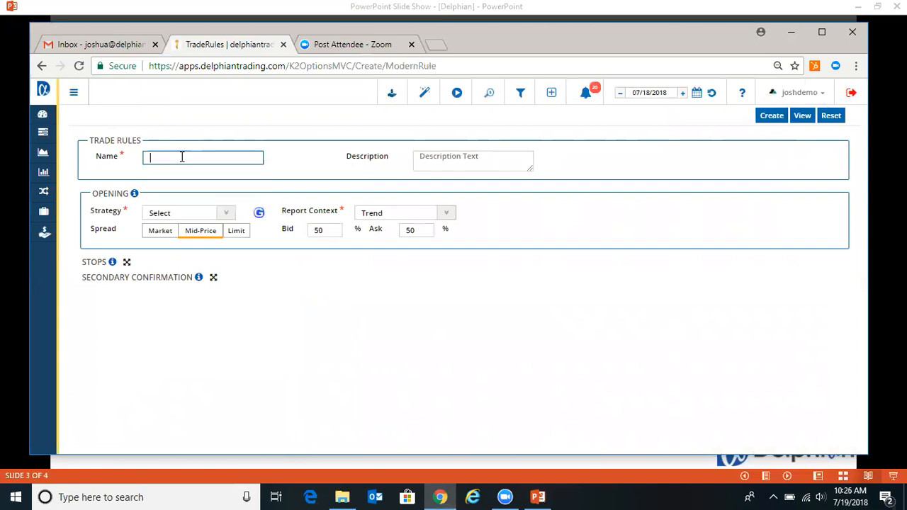
{"action": "type", "text": "bull"}
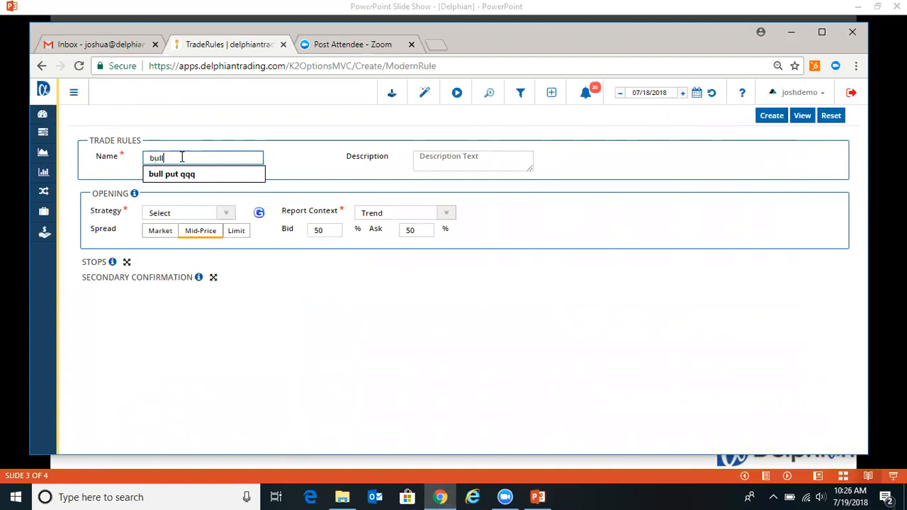
{"action": "type", "text": " call"}
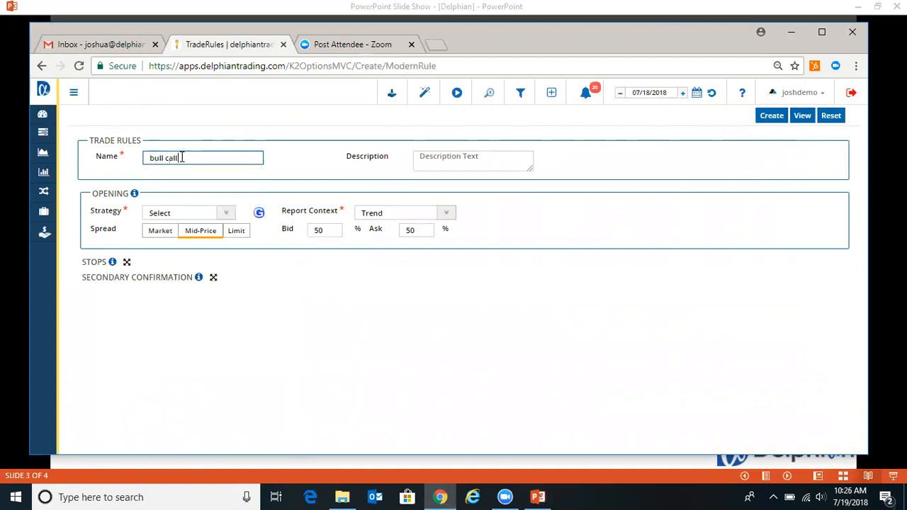
{"action": "type", "text": " demo"}
{"action": "left_click", "coordinate": [442, 157]}
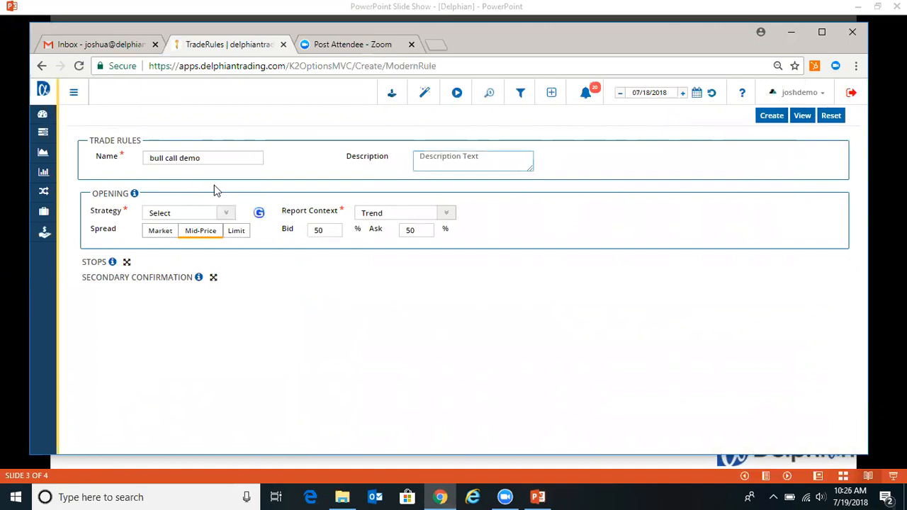
- Read the help for the Opening section and set the opening strategy to Bull Call
{"action": "left_click", "coordinate": [135, 194]}
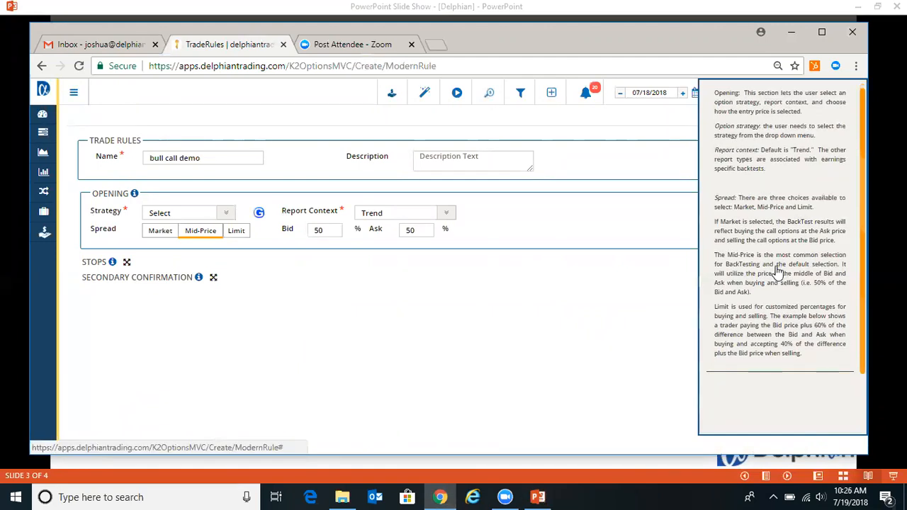
{"action": "left_click", "coordinate": [266, 197]}
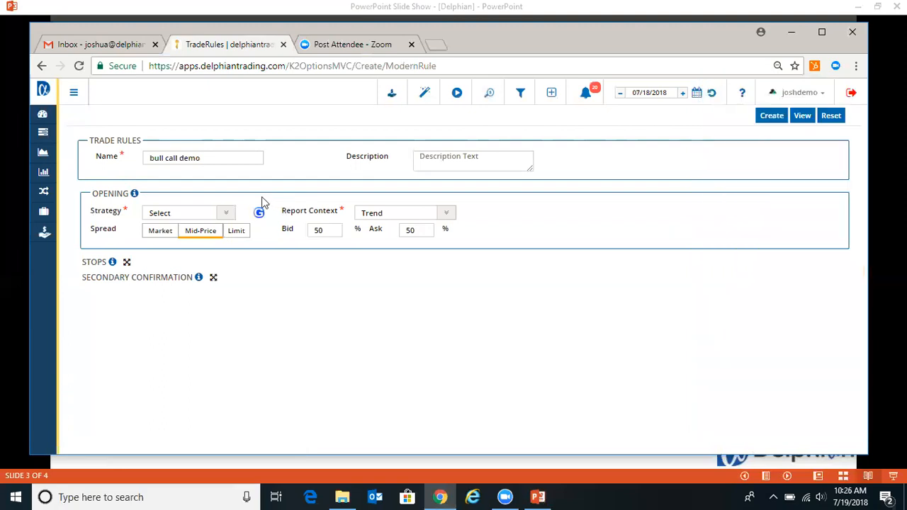
{"action": "left_click", "coordinate": [229, 213]}
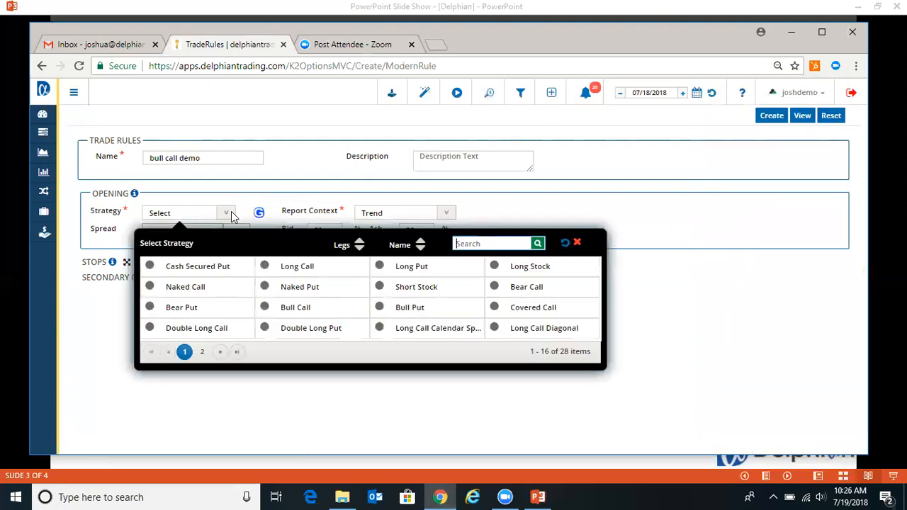
{"action": "left_click", "coordinate": [307, 316]}
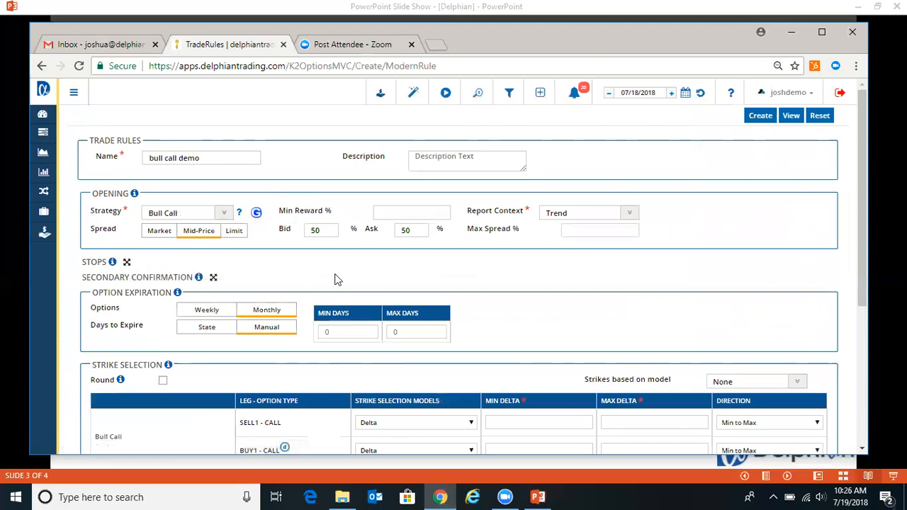
- Compare the Bull Call and Bear Call example diagrams by switching the strategy to Bear Call, and return it to Bull Call
{"action": "left_click", "coordinate": [239, 214]}
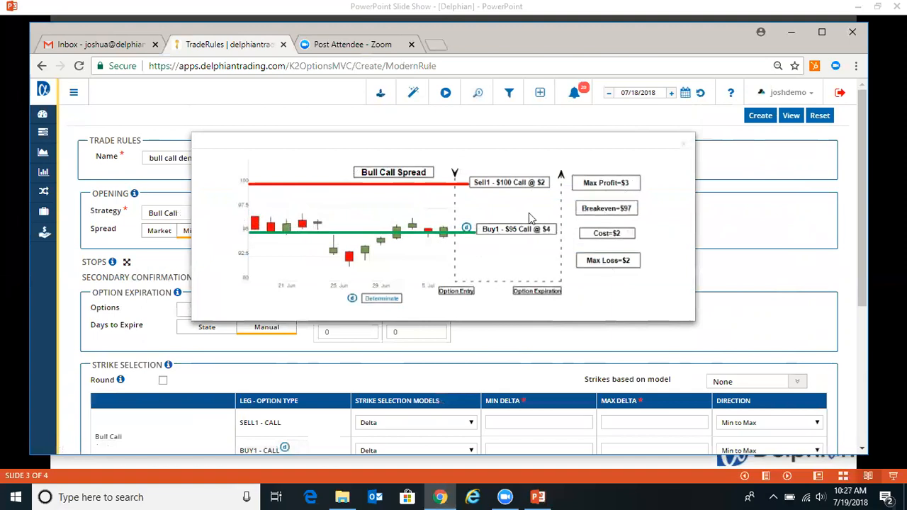
{"action": "left_click", "coordinate": [684, 146]}
{"action": "left_click", "coordinate": [223, 214]}
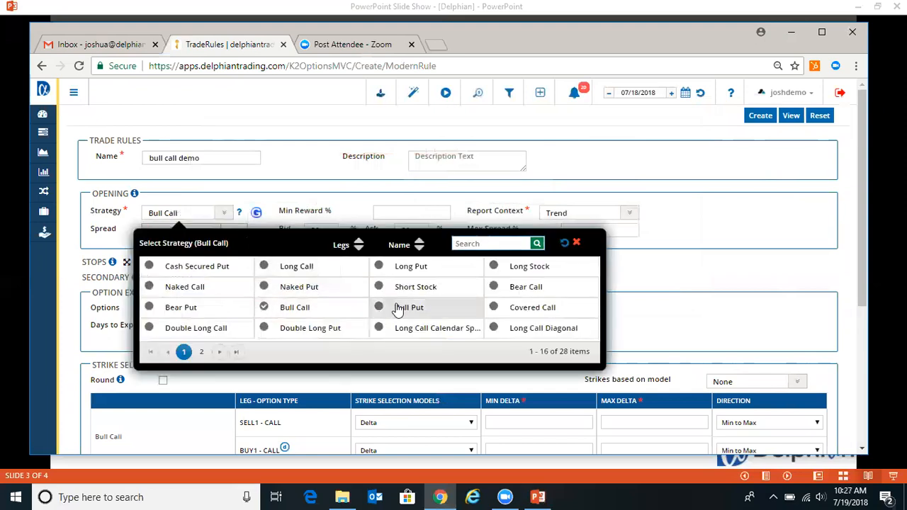
{"action": "left_click_drag", "start_coordinate": [510, 288], "coordinate": [530, 292]}
{"action": "left_click", "coordinate": [530, 292]}
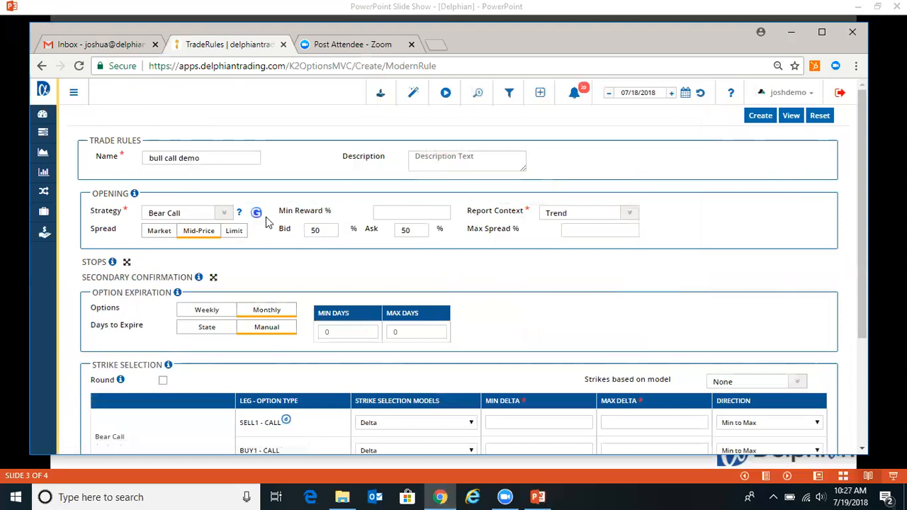
{"action": "left_click", "coordinate": [241, 213]}
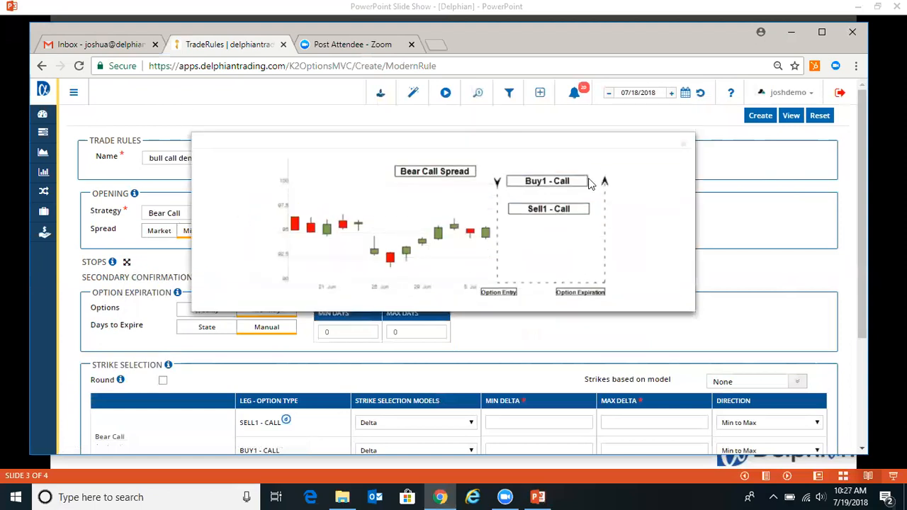
{"action": "left_click", "coordinate": [683, 147]}
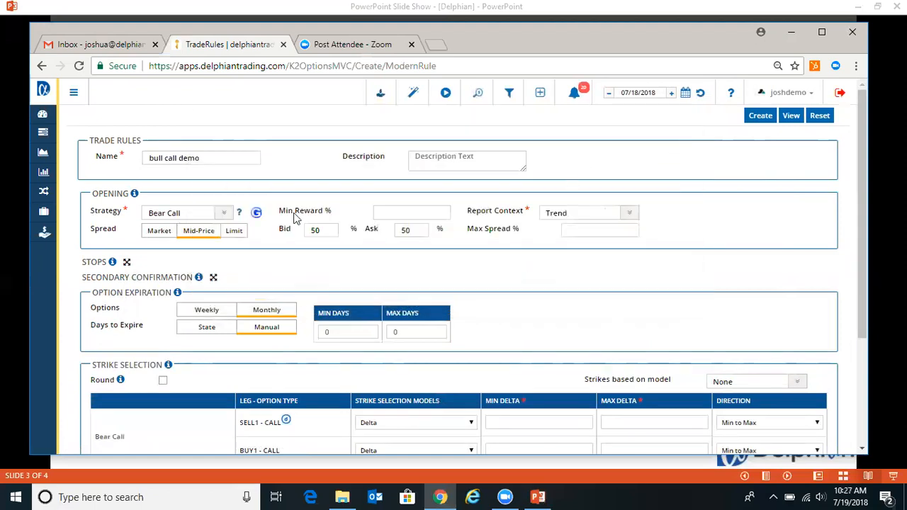
{"action": "left_click", "coordinate": [223, 214]}
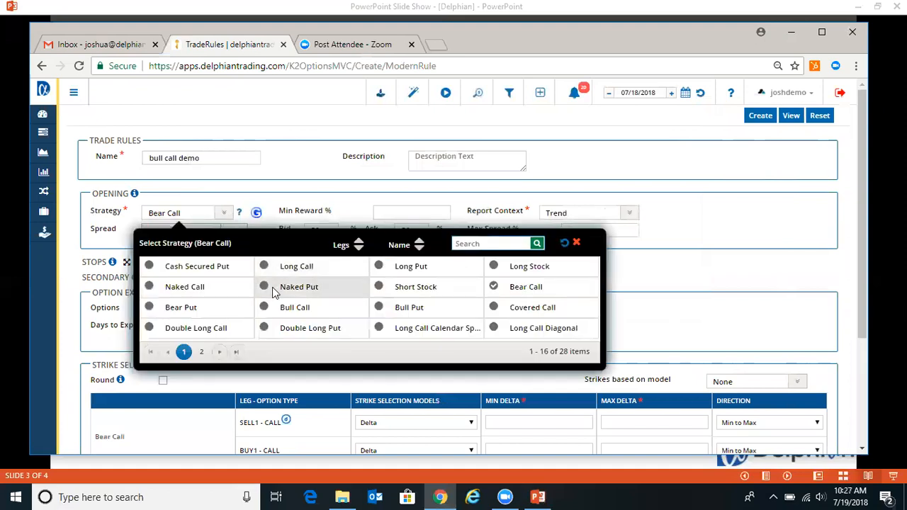
{"action": "left_click", "coordinate": [283, 310]}
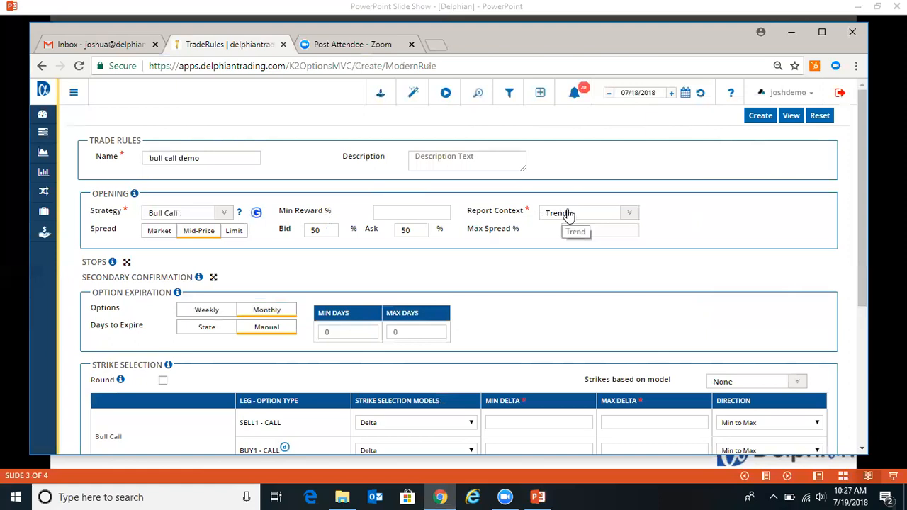
- Review the available report context options and keep Trend selected
{"action": "left_click", "coordinate": [631, 215]}
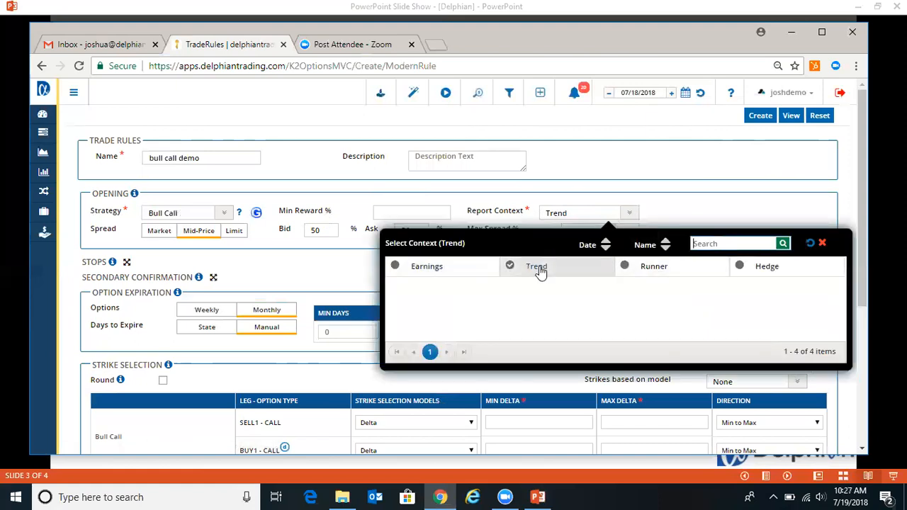
{"action": "left_click", "coordinate": [571, 172]}
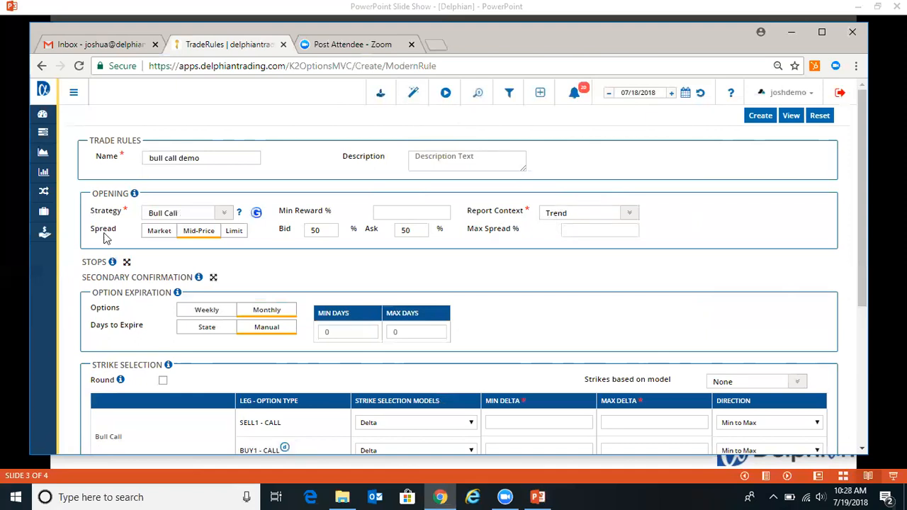
- Try the Market and Limit spread options, with a 60% bid and 40% ask for Limit, and return the spread to Mid-Price
{"action": "left_click", "coordinate": [163, 237]}
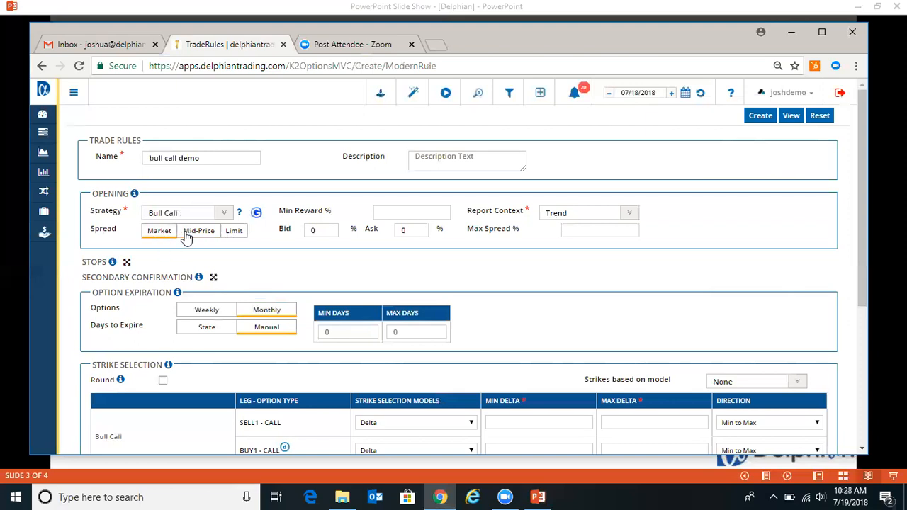
{"action": "left_click", "coordinate": [190, 236]}
{"action": "left_click", "coordinate": [233, 233]}
{"action": "left_click", "coordinate": [313, 230]}
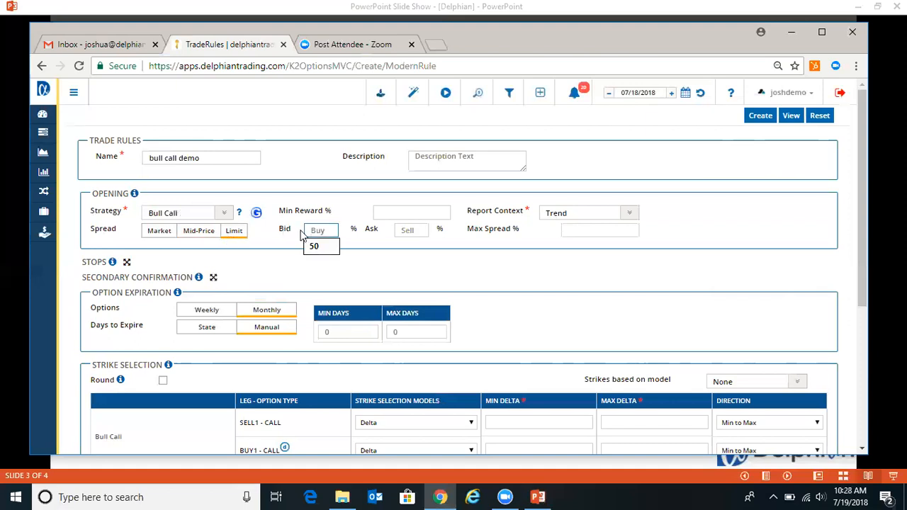
{"action": "type", "text": "60"}
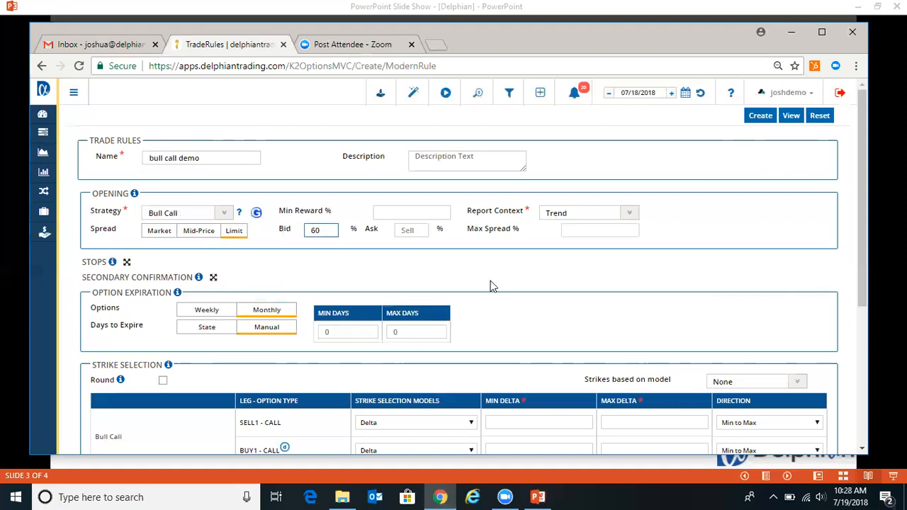
{"action": "left_click", "coordinate": [414, 228]}
{"action": "type", "text": "40"}
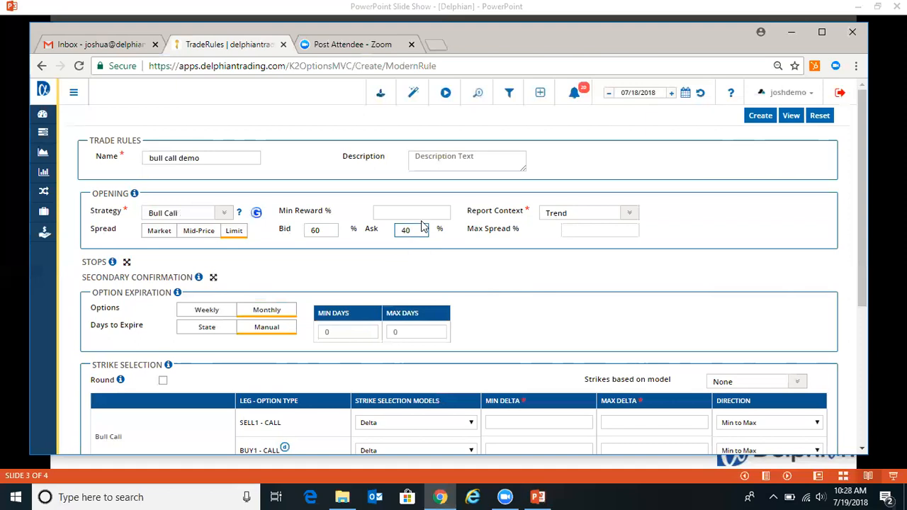
{"action": "left_click", "coordinate": [355, 267]}
{"action": "left_click", "coordinate": [197, 237]}
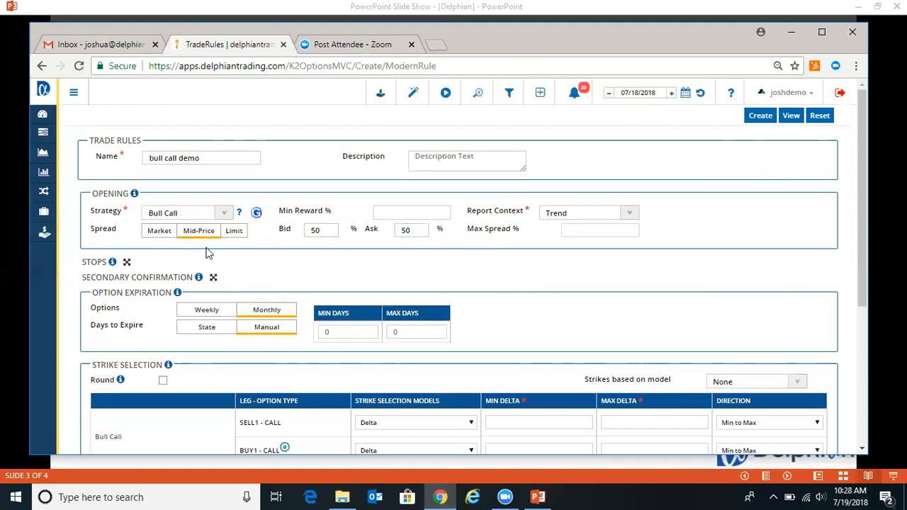
- Expand the Stops section and read its help on the exit criteria
{"action": "scroll", "coordinate": [212, 252], "scroll_direction": "down", "scroll_amount": 1}
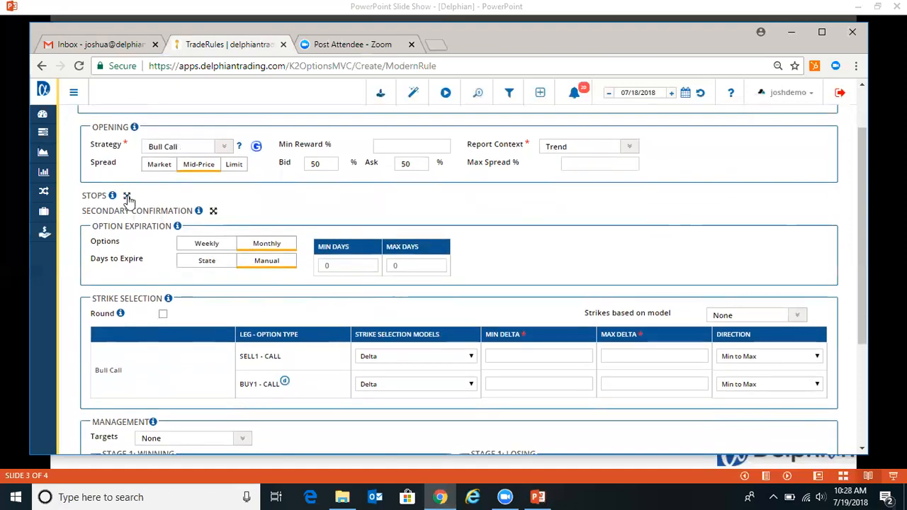
{"action": "left_click", "coordinate": [127, 196]}
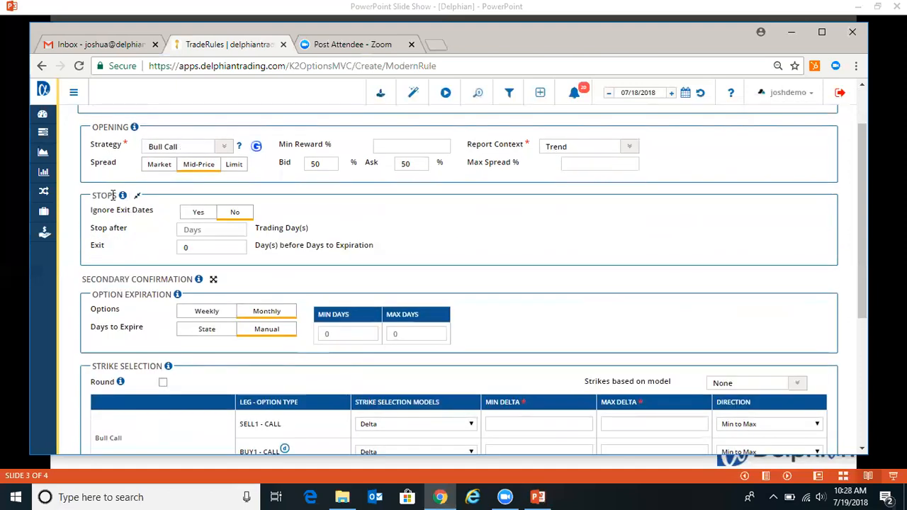
{"action": "mouse_move", "coordinate": [123, 197]}
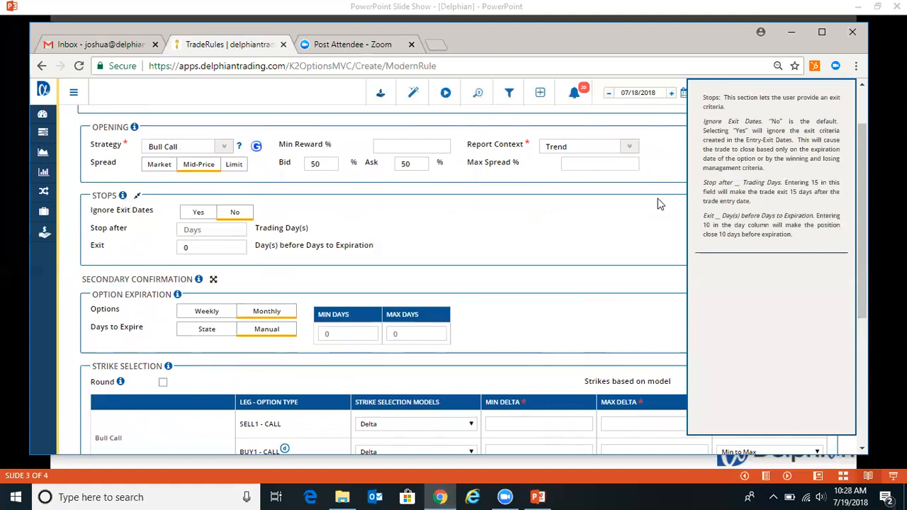
{"action": "left_click", "coordinate": [529, 206]}
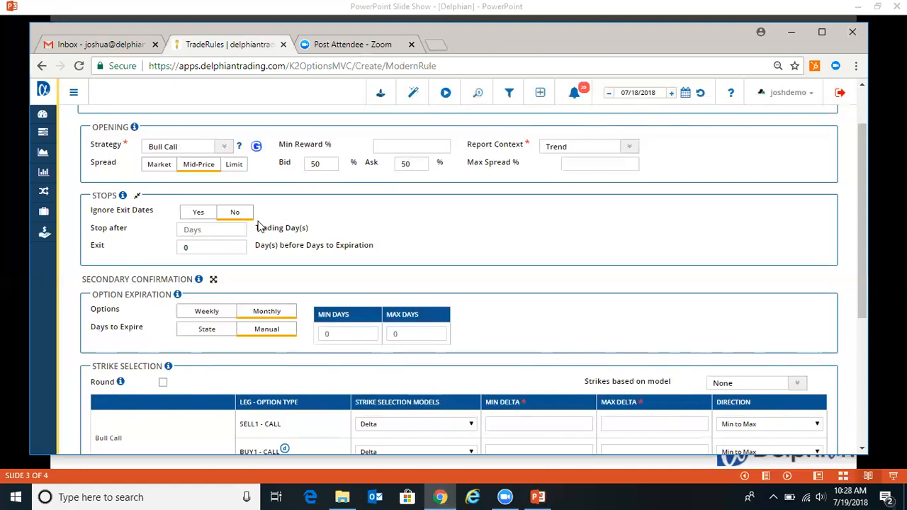
- Examine the winning and losing management criteria alongside the Ignore Exit Dates setting in the Stops section
{"action": "scroll", "coordinate": [266, 227], "scroll_direction": "down", "scroll_amount": 3}
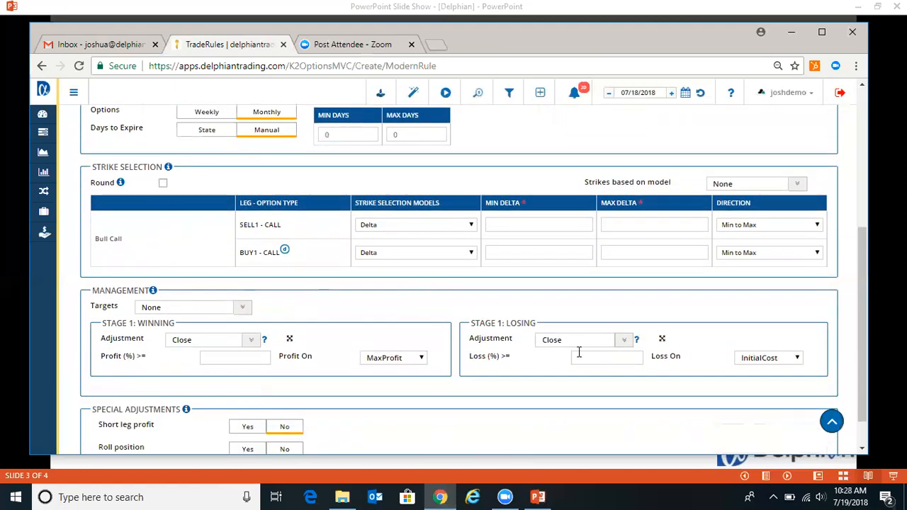
{"action": "scroll", "coordinate": [306, 264], "scroll_direction": "up", "scroll_amount": 2}
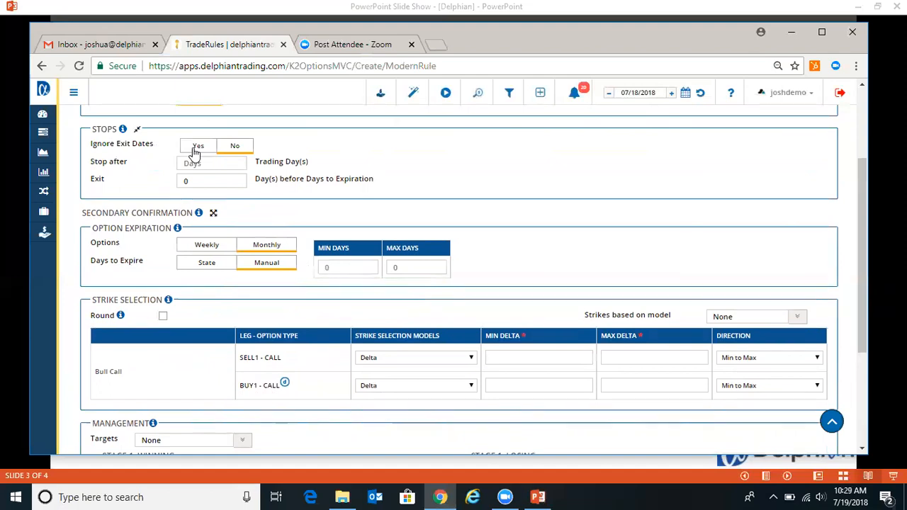
{"action": "scroll", "coordinate": [286, 182], "scroll_direction": "down", "scroll_amount": 1}
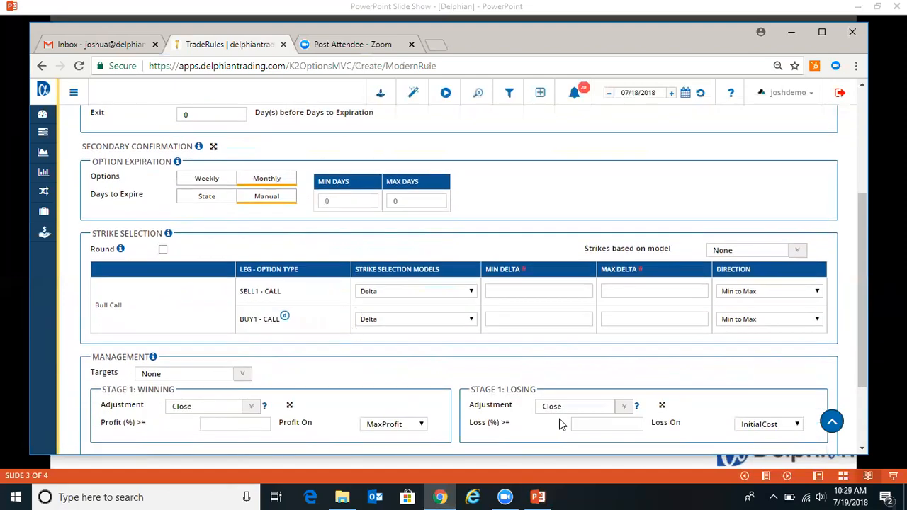
{"action": "scroll", "coordinate": [329, 300], "scroll_direction": "up", "scroll_amount": 1}
{"action": "scroll", "coordinate": [331, 305], "scroll_direction": "up", "scroll_amount": 1}
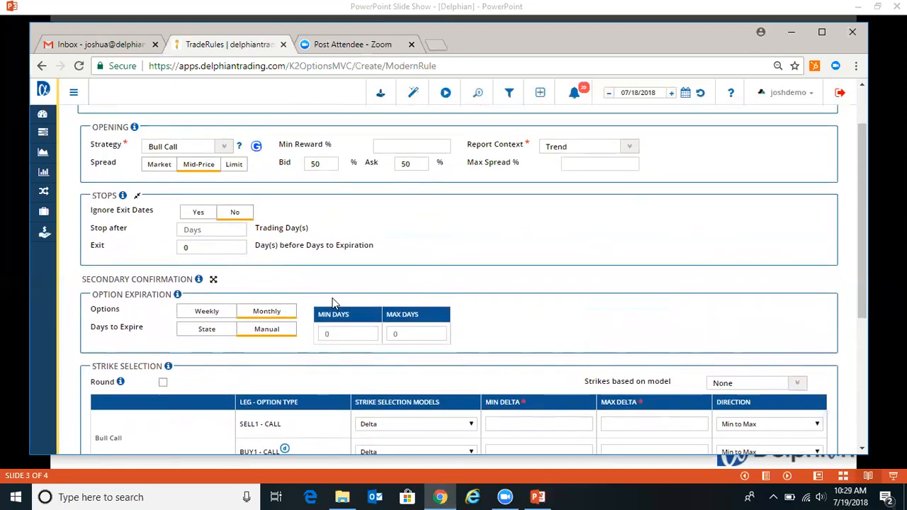
- Expand the Stage 1 Winning criteria under Management to examine its profit exit options, and collapse it again
{"action": "scroll", "coordinate": [333, 303], "scroll_direction": "down", "scroll_amount": 3}
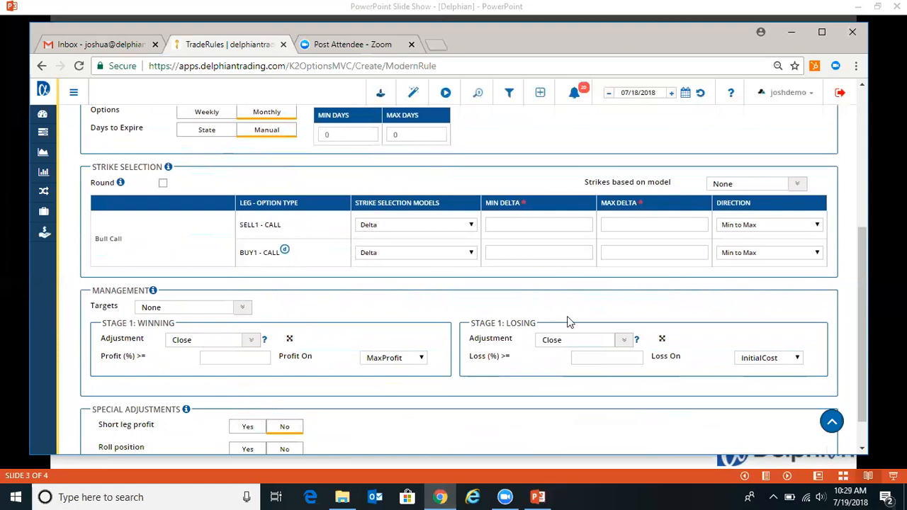
{"action": "left_click", "coordinate": [290, 339]}
{"action": "scroll", "coordinate": [294, 333], "scroll_direction": "down", "scroll_amount": 1}
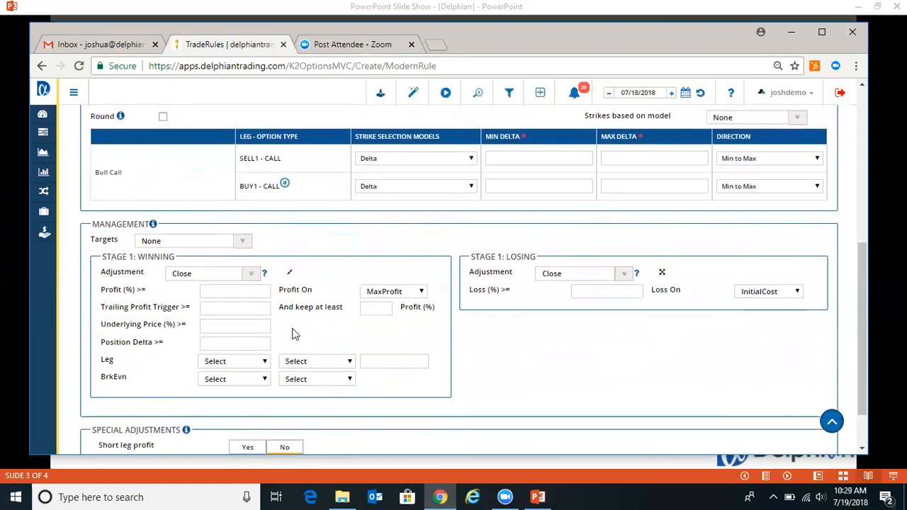
{"action": "left_click", "coordinate": [286, 270]}
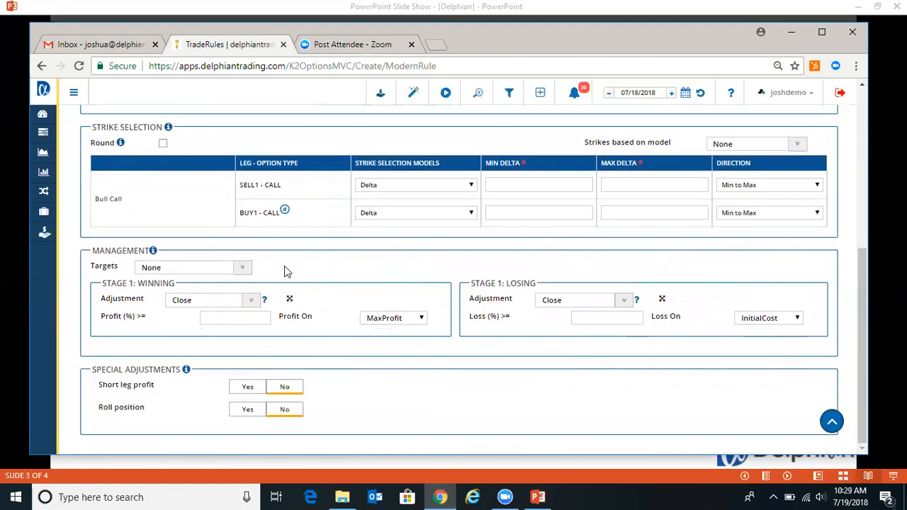
- Try an exit of 5 days before Days to Expiration in the Stops section, and clear the Exit value
{"action": "scroll", "coordinate": [285, 266], "scroll_direction": "up", "scroll_amount": 3}
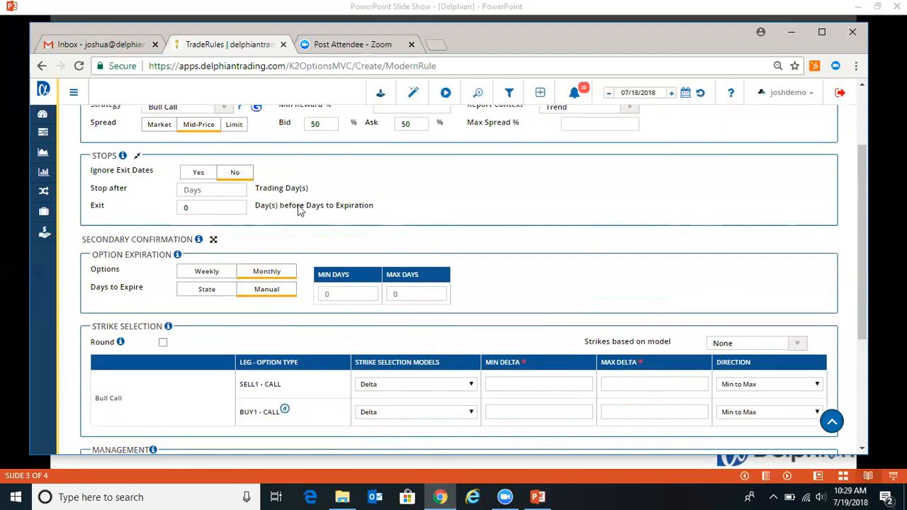
{"action": "left_click", "coordinate": [185, 207]}
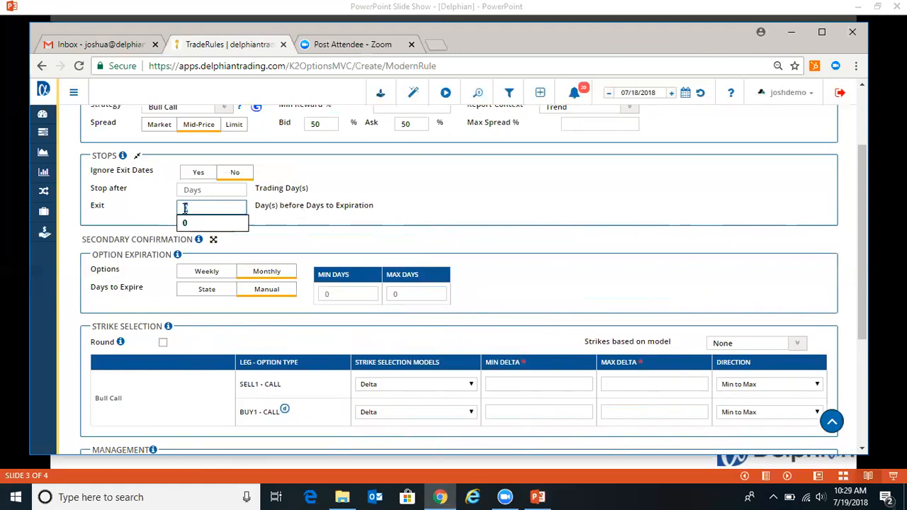
{"action": "type", "text": "5"}
{"action": "left_click", "coordinate": [383, 188]}
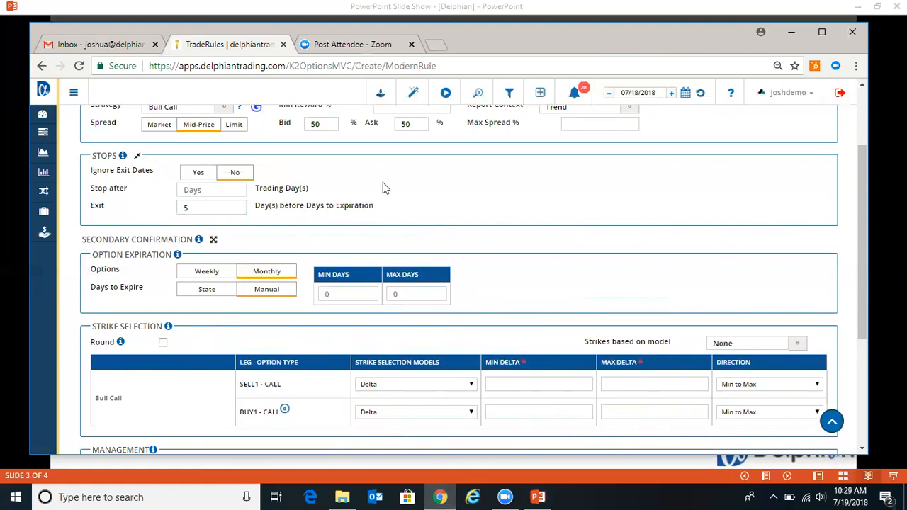
{"action": "left_click", "coordinate": [186, 206]}
- Expand the Secondary Confirmation section and set its State to Bullish
{"action": "left_click", "coordinate": [214, 241]}
{"action": "scroll", "coordinate": [269, 240], "scroll_direction": "down", "scroll_amount": 1}
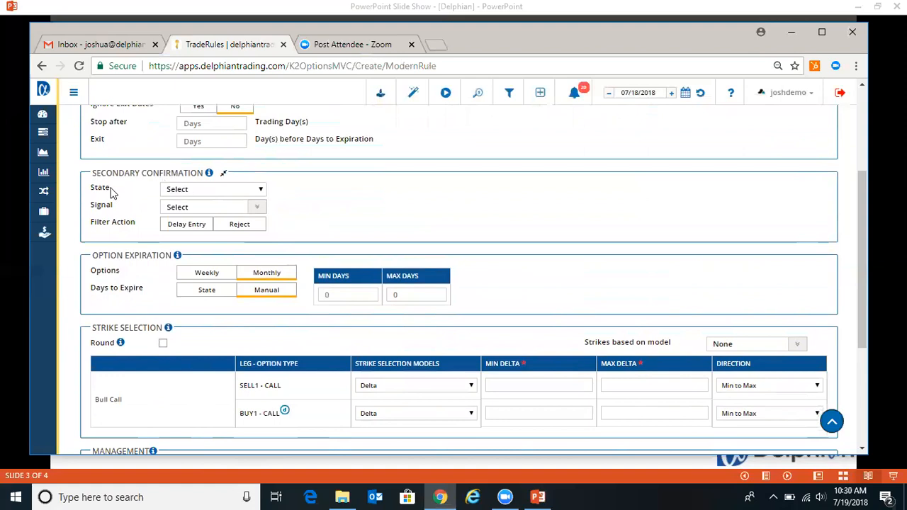
{"action": "left_click", "coordinate": [187, 193]}
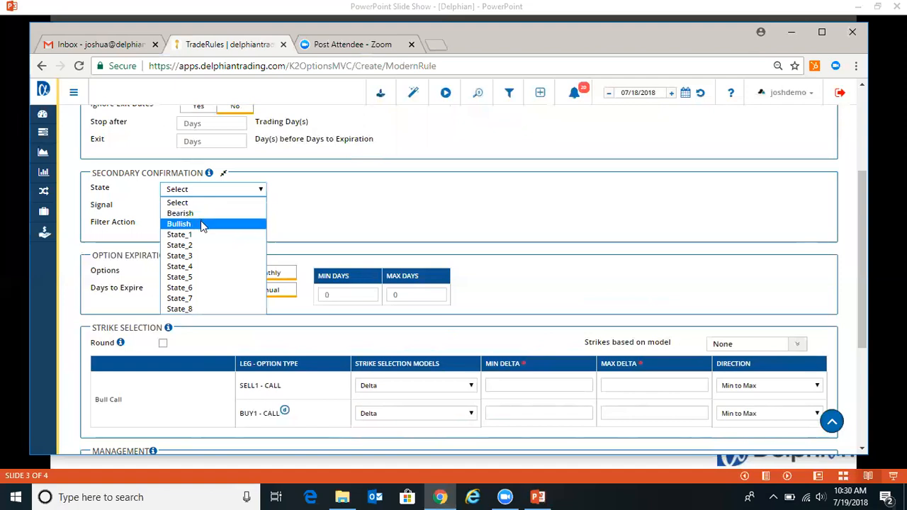
{"action": "left_click", "coordinate": [201, 222]}
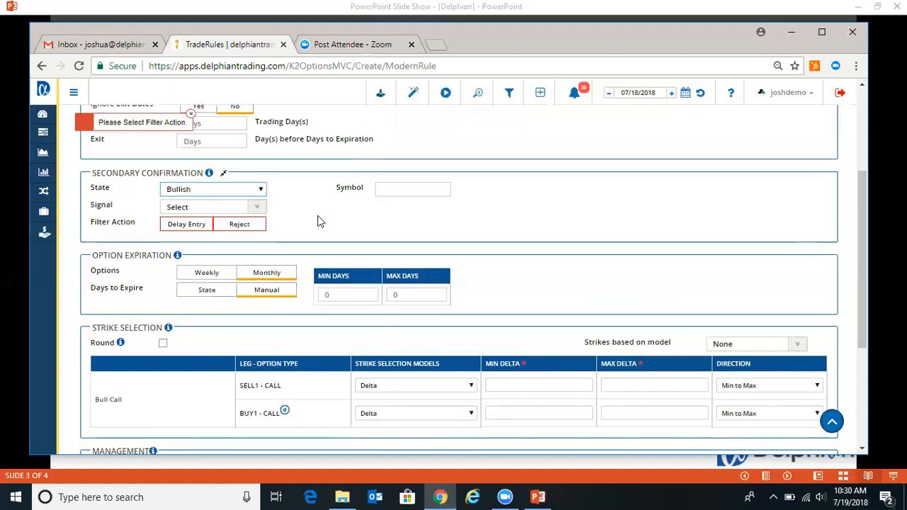
{"action": "scroll", "coordinate": [226, 192], "scroll_direction": "up", "scroll_amount": 1}
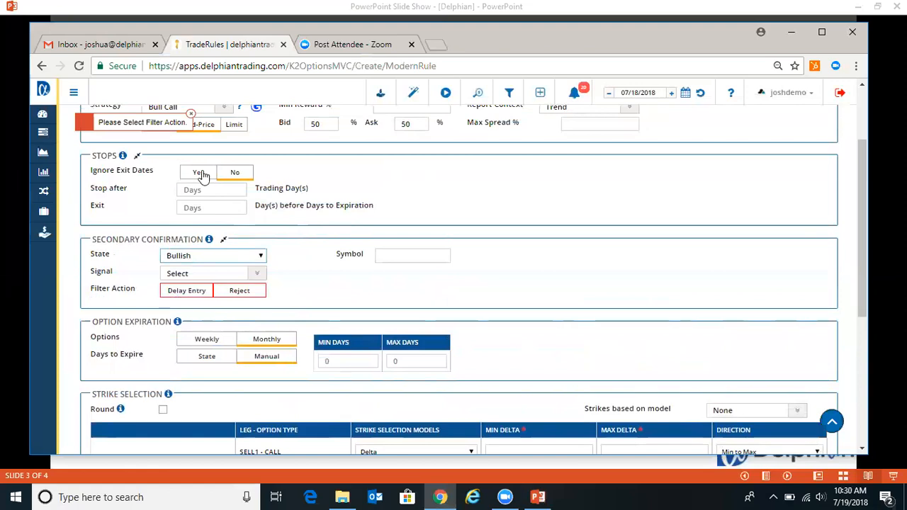
- Change the Secondary Confirmation State to Bearish and enter spx as its symbol
{"action": "left_click", "coordinate": [260, 255]}
{"action": "left_click", "coordinate": [262, 280]}
{"action": "left_click", "coordinate": [259, 256]}
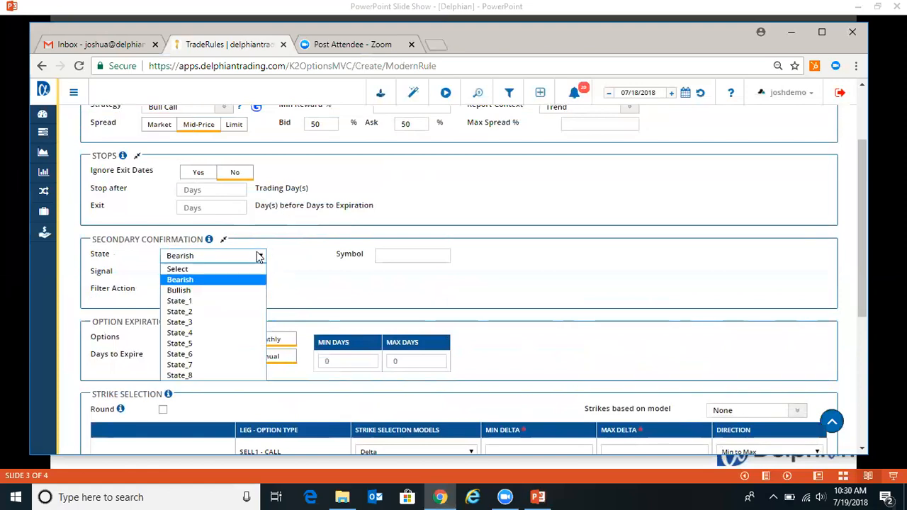
{"action": "left_click", "coordinate": [298, 258]}
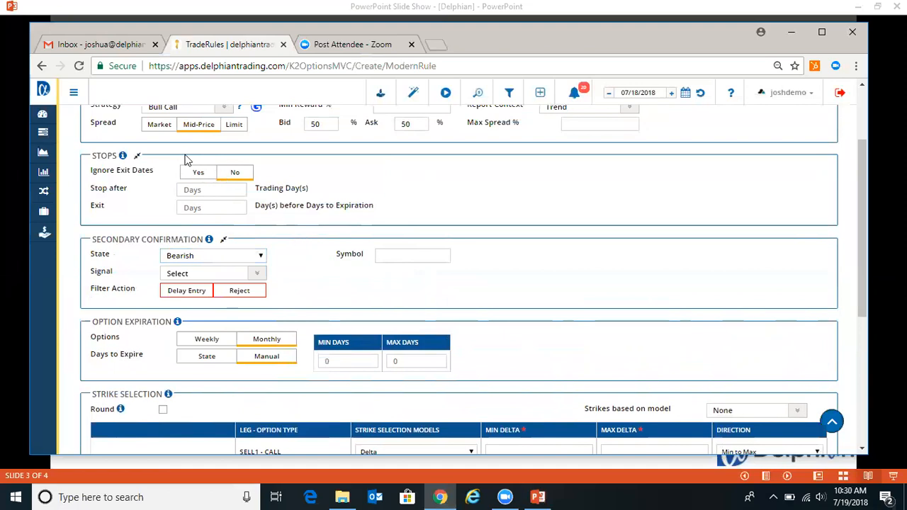
{"action": "left_click", "coordinate": [399, 254]}
{"action": "type", "text": "spx"}
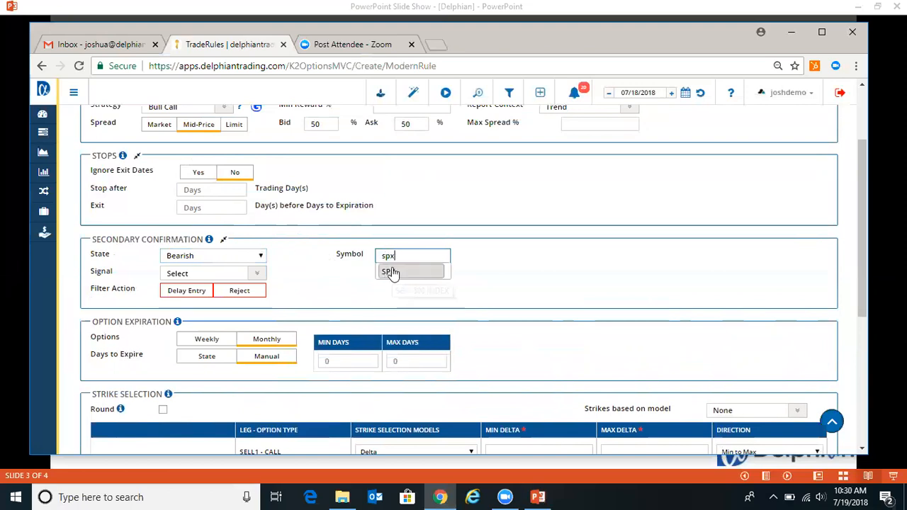
- Switch the confirmation State to Bullish, and clear both the spx symbol and the State selection
{"action": "left_click", "coordinate": [243, 258]}
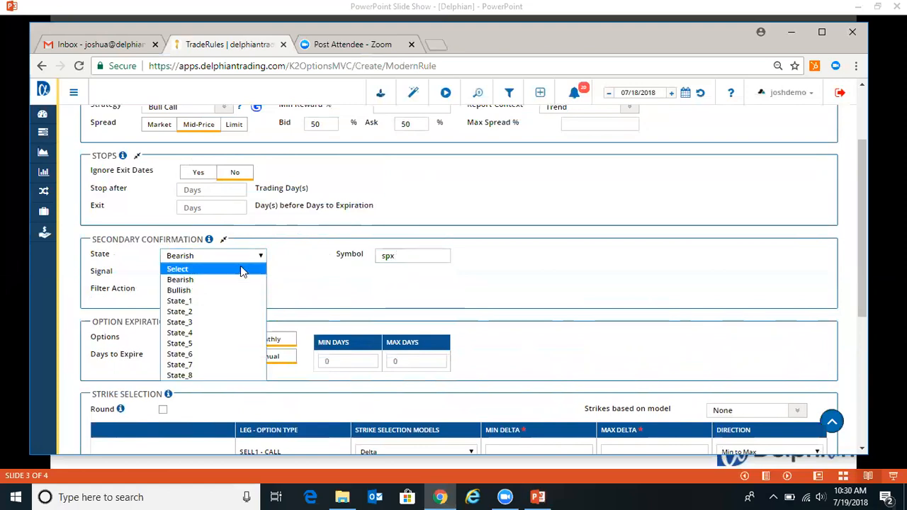
{"action": "left_click", "coordinate": [235, 291]}
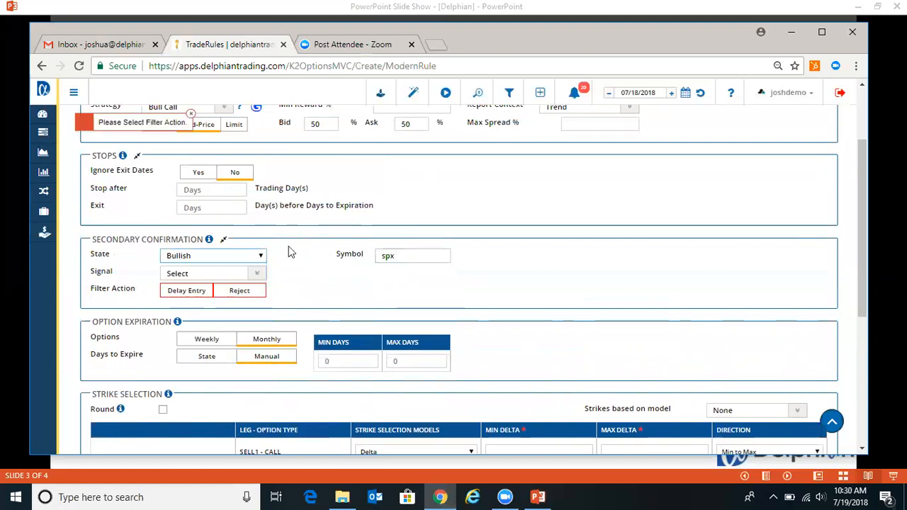
{"action": "left_click_drag", "start_coordinate": [399, 253], "coordinate": [376, 258]}
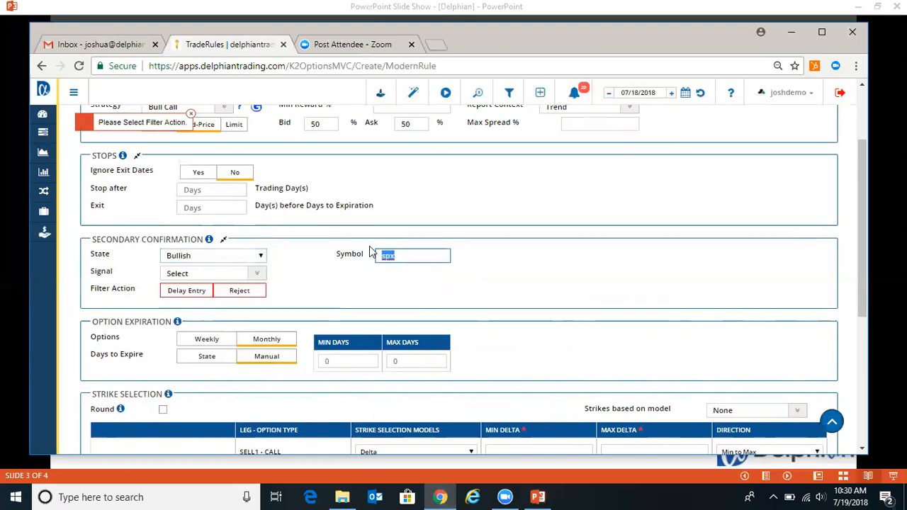
{"action": "key", "text": "BackSpace"}
{"action": "left_click", "coordinate": [257, 257]}
{"action": "left_click", "coordinate": [241, 267]}
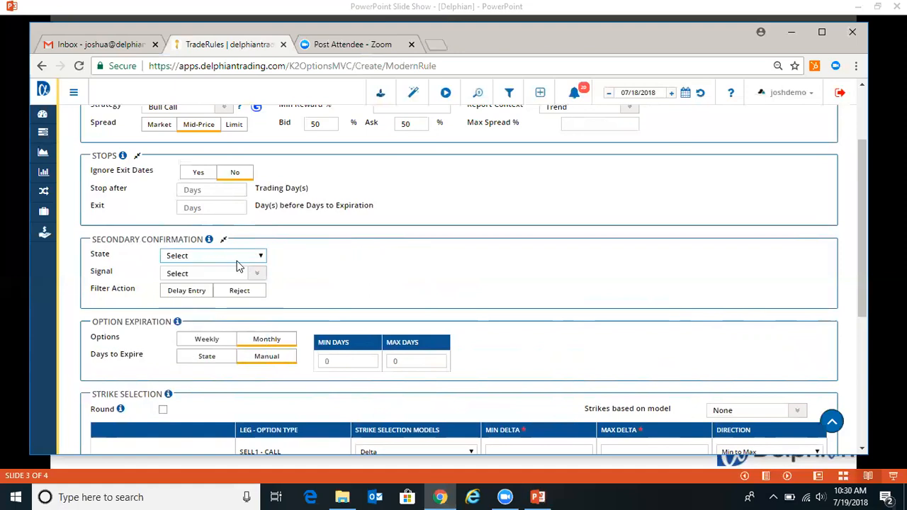
- Search the signals for sma, clear the search, and choose Bull EMA 5-15 as the confirmation signal
{"action": "left_click", "coordinate": [202, 275]}
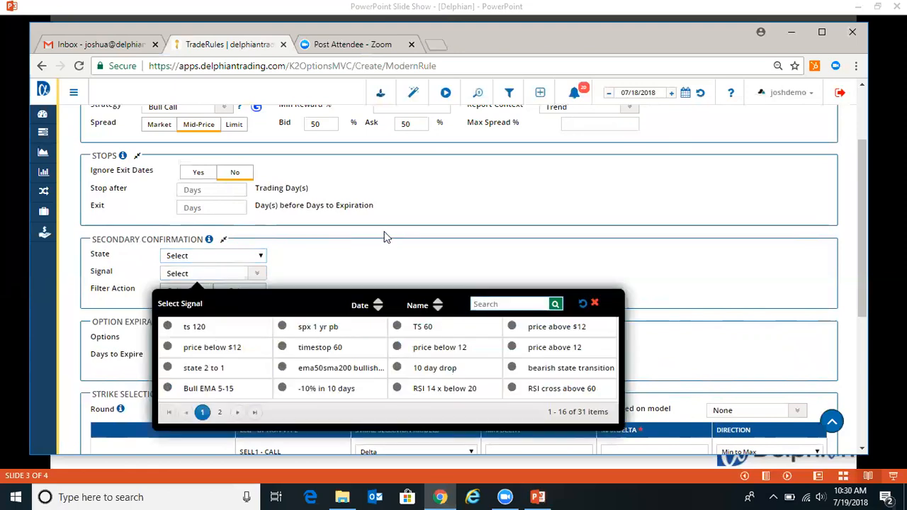
{"action": "scroll", "coordinate": [384, 238], "scroll_direction": "down", "scroll_amount": 1}
{"action": "left_click", "coordinate": [538, 96]}
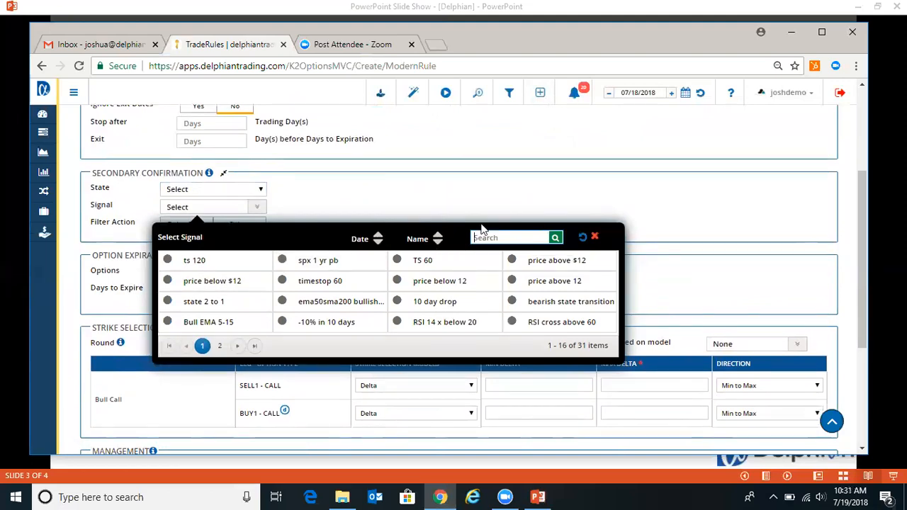
{"action": "type", "text": "sma"}
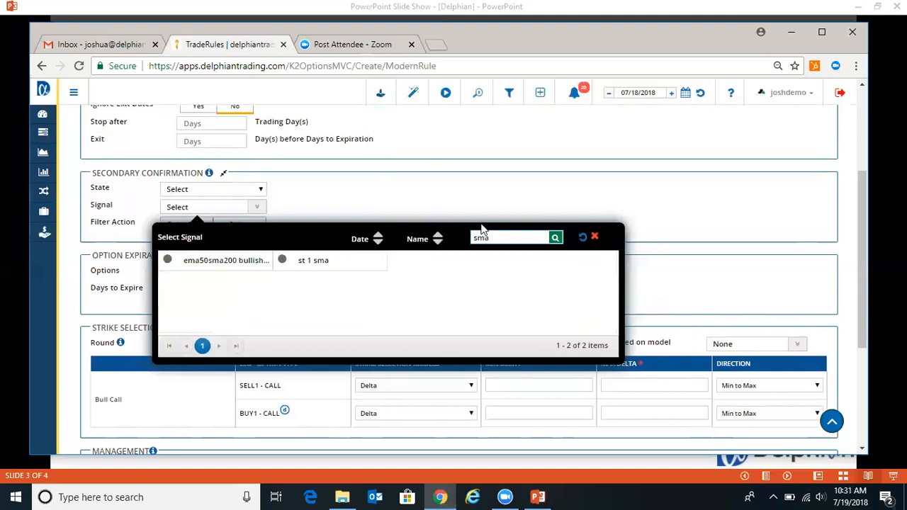
{"action": "left_click_drag", "start_coordinate": [495, 237], "coordinate": [472, 238]}
{"action": "key", "text": "BackSpace"}
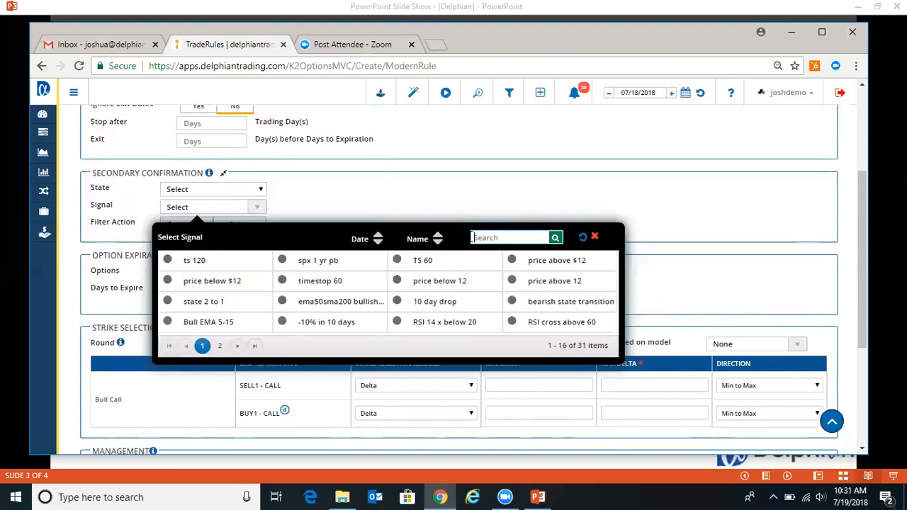
{"action": "left_click", "coordinate": [208, 322]}
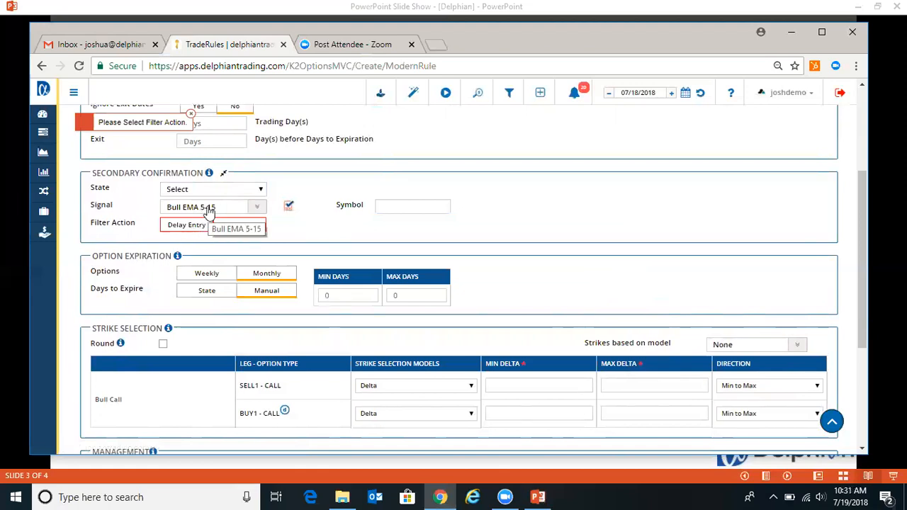
- Examine the indicator criteria of the Bull EMA 5-15 signal and the other signals on offer
{"action": "left_click", "coordinate": [288, 206]}
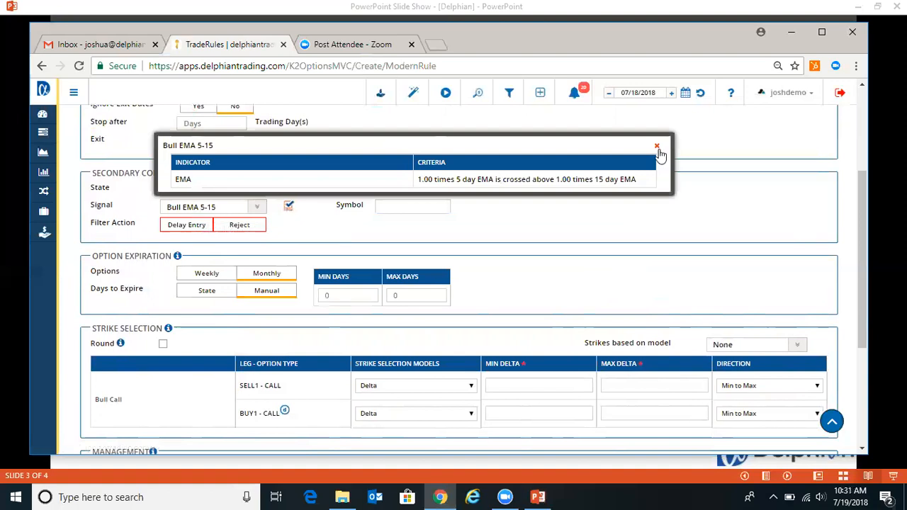
{"action": "left_click", "coordinate": [657, 148]}
{"action": "left_click", "coordinate": [289, 207]}
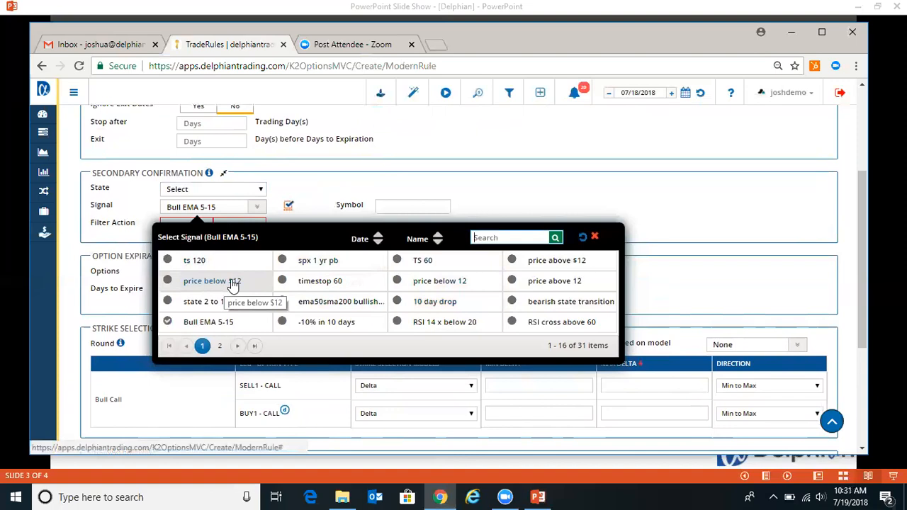
{"action": "left_click", "coordinate": [287, 205]}
{"action": "scroll", "coordinate": [287, 202], "scroll_direction": "up", "scroll_amount": 1}
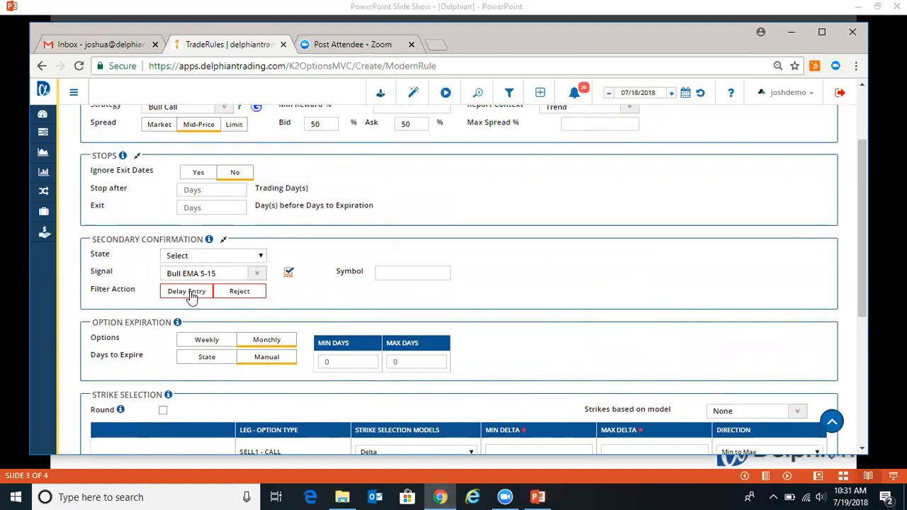
- Clear the Secondary Confirmation signal and set the State to Bullish
{"action": "left_click", "coordinate": [259, 276]}
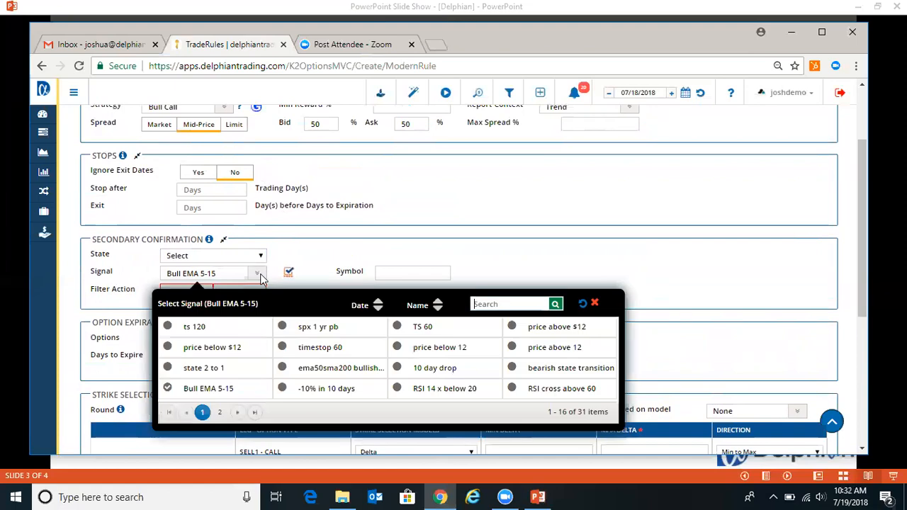
{"action": "left_click", "coordinate": [580, 306]}
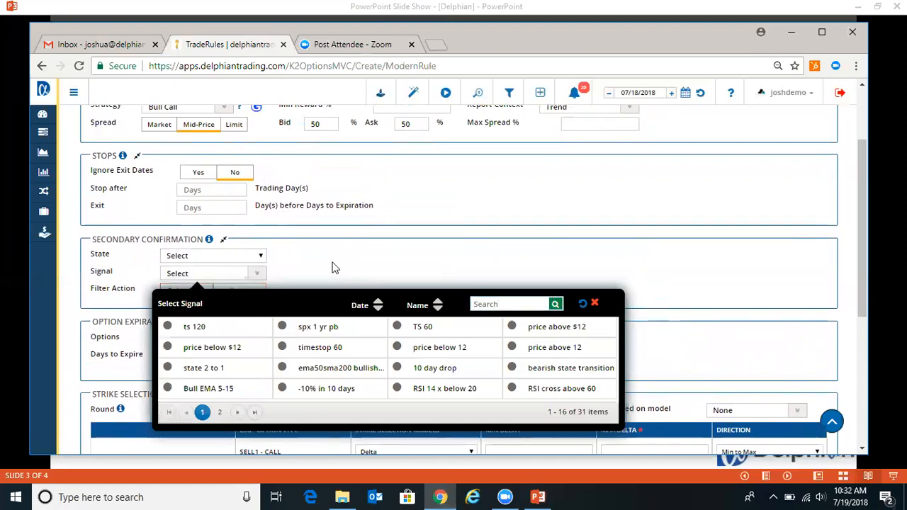
{"action": "left_click", "coordinate": [243, 257]}
{"action": "left_click", "coordinate": [243, 256]}
{"action": "left_click", "coordinate": [234, 284]}
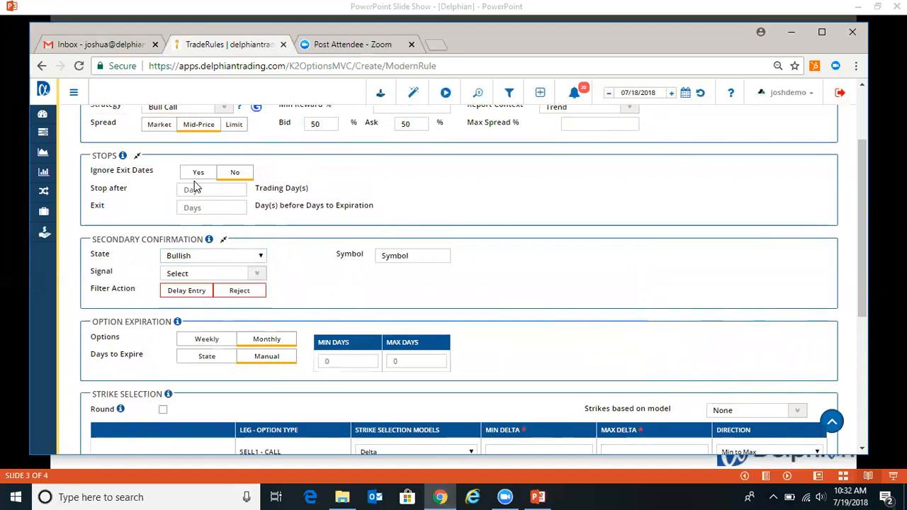
- Compare the Reject and Delay Entry filter actions, leaving Filter Action set to Reject
{"action": "left_click", "coordinate": [243, 293]}
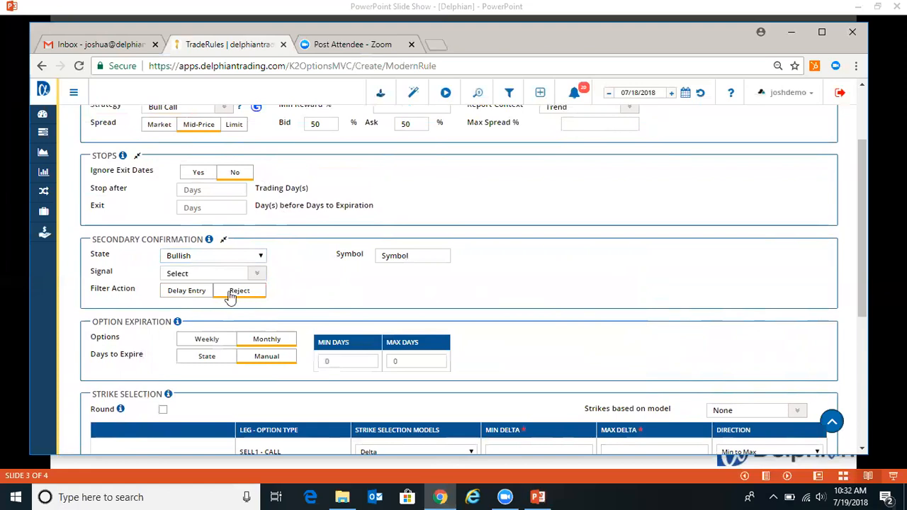
{"action": "left_click", "coordinate": [203, 292]}
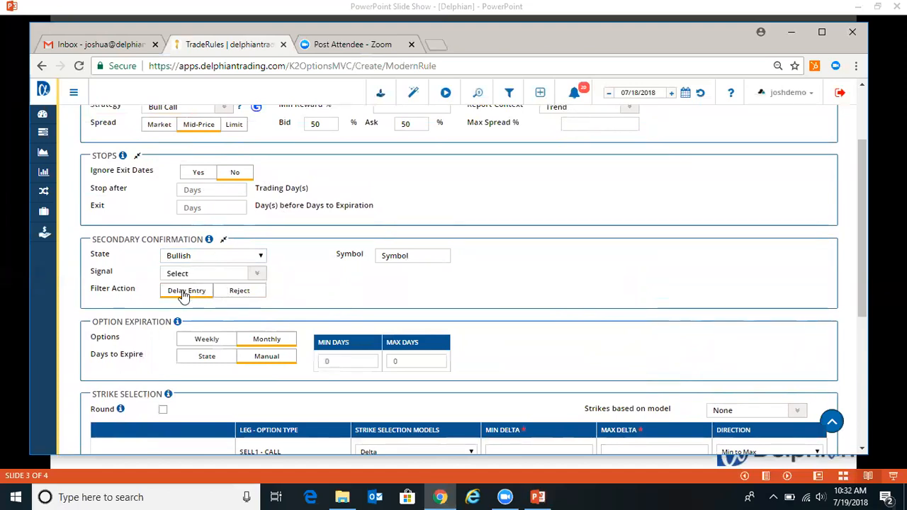
{"action": "left_click", "coordinate": [238, 294]}
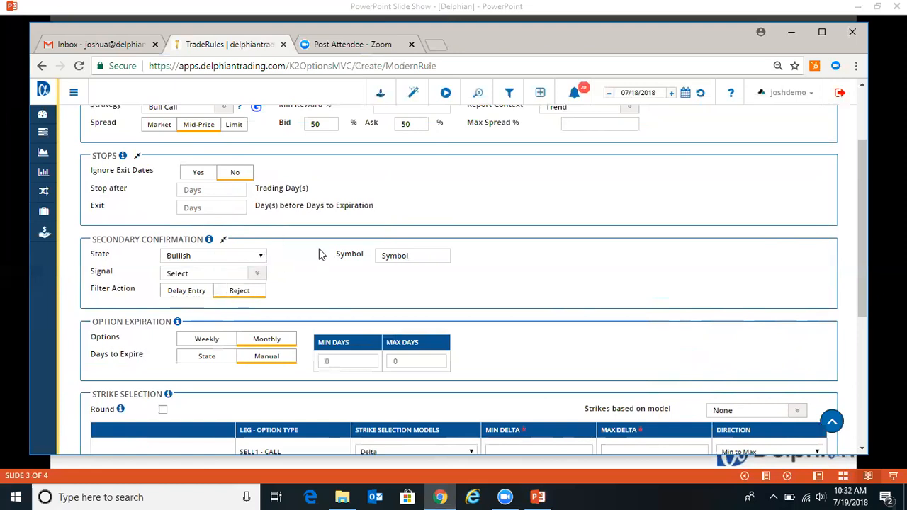
- Try Weekly options under Option Expiration, return to Monthly, and set Days to Expire to State
{"action": "scroll", "coordinate": [319, 248], "scroll_direction": "down", "scroll_amount": 2}
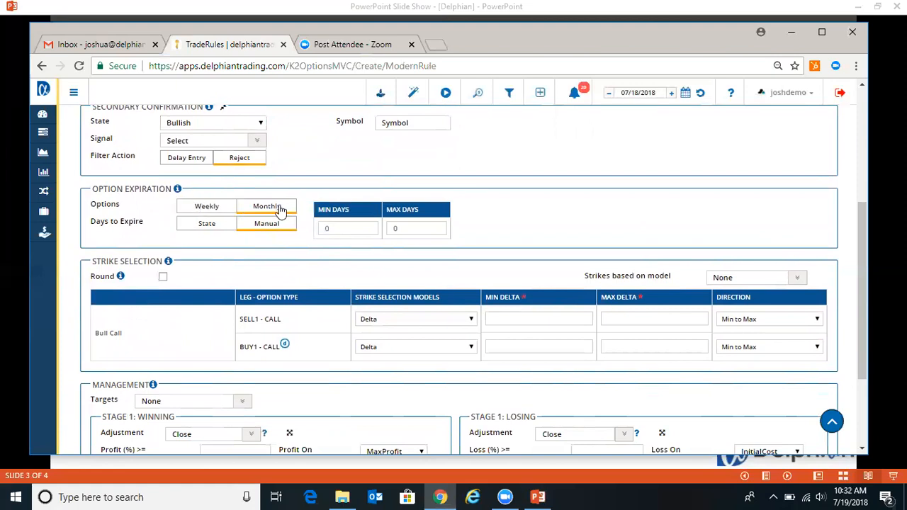
{"action": "left_click", "coordinate": [216, 207]}
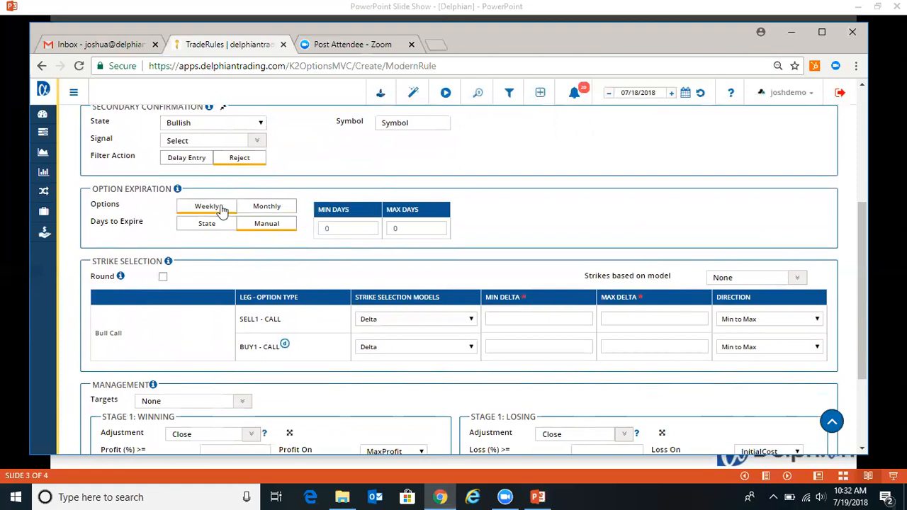
{"action": "left_click", "coordinate": [259, 208]}
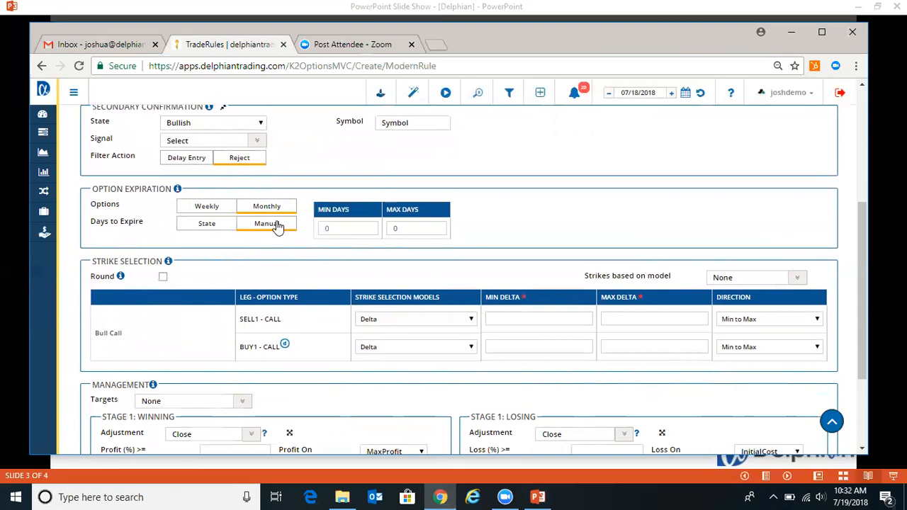
{"action": "left_click", "coordinate": [216, 228]}
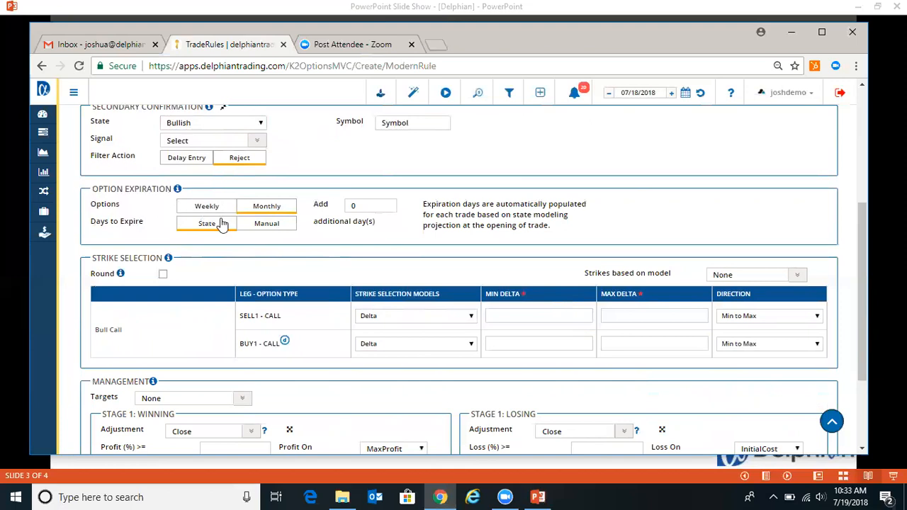
- Set Days to Expire to Manual with a minimum of 60 days and a maximum of 120 days
{"action": "left_click", "coordinate": [275, 227]}
{"action": "left_click", "coordinate": [329, 227]}
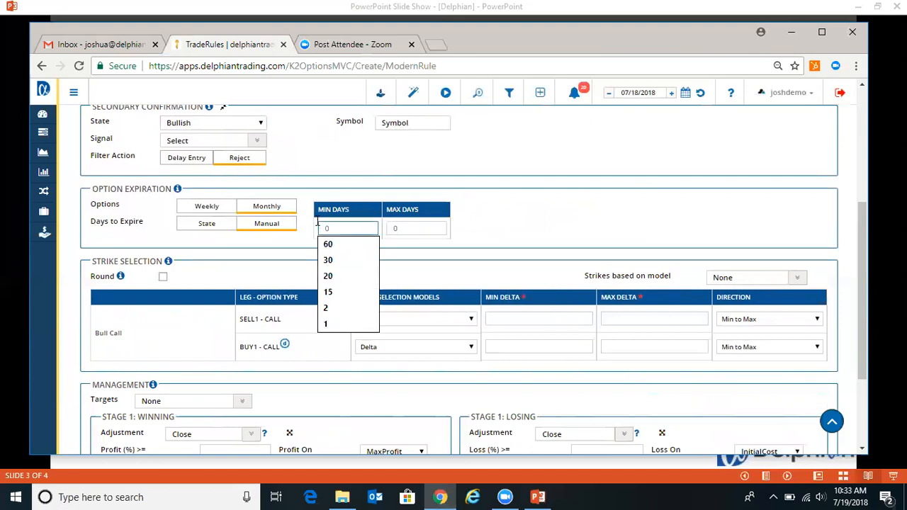
{"action": "type", "text": "60"}
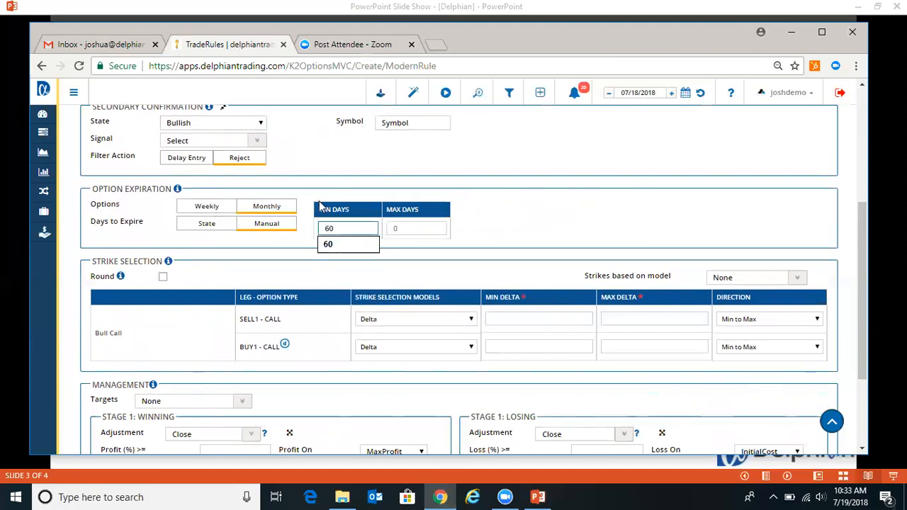
{"action": "left_click", "coordinate": [352, 171]}
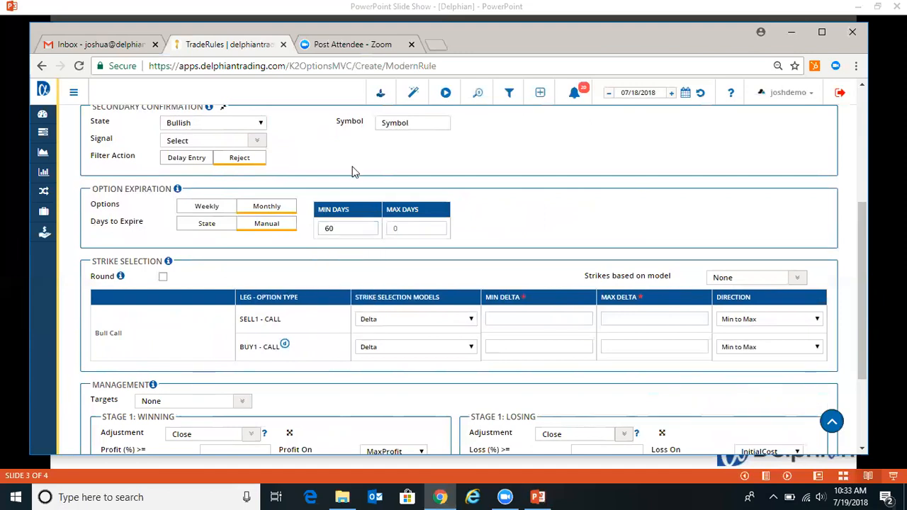
{"action": "left_click", "coordinate": [418, 226]}
{"action": "type", "text": "120"}
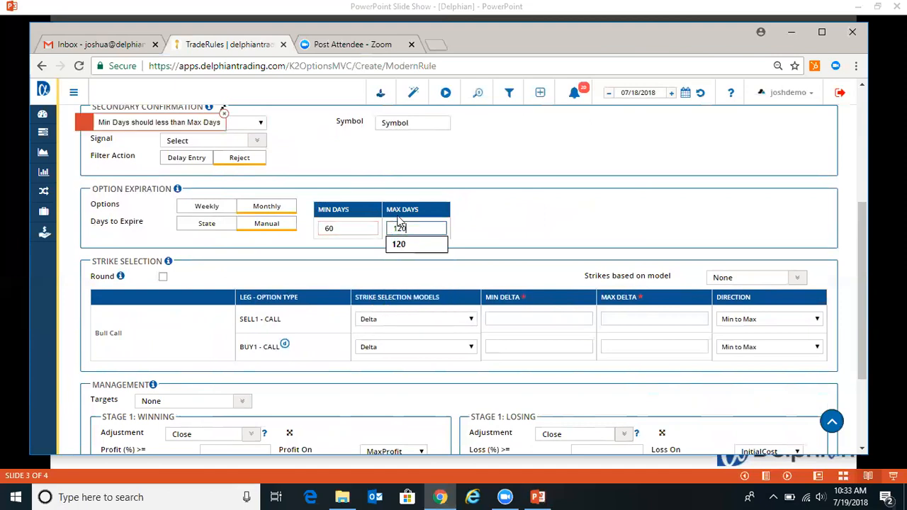
{"action": "left_click", "coordinate": [547, 205]}
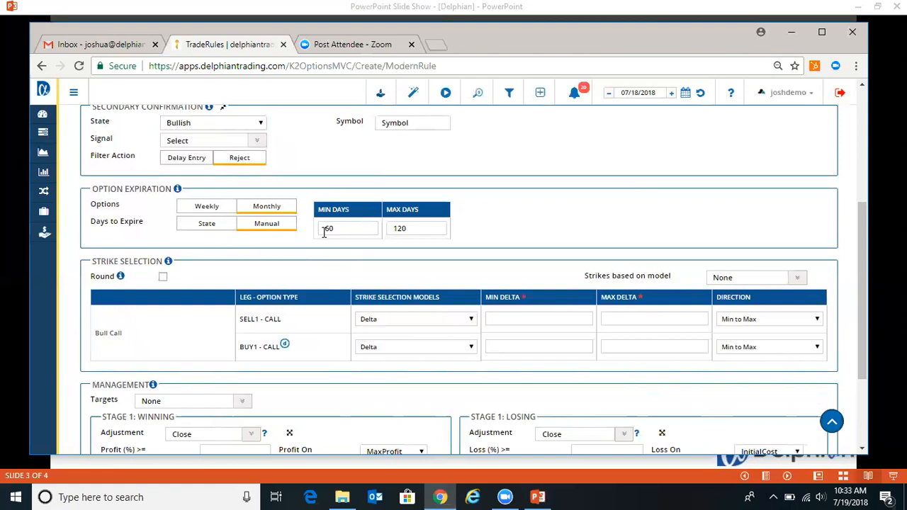
- Try strike rounding with an increment of 5 under Strike Selection and turn rounding off again
{"action": "scroll", "coordinate": [423, 229], "scroll_direction": "down", "scroll_amount": 1}
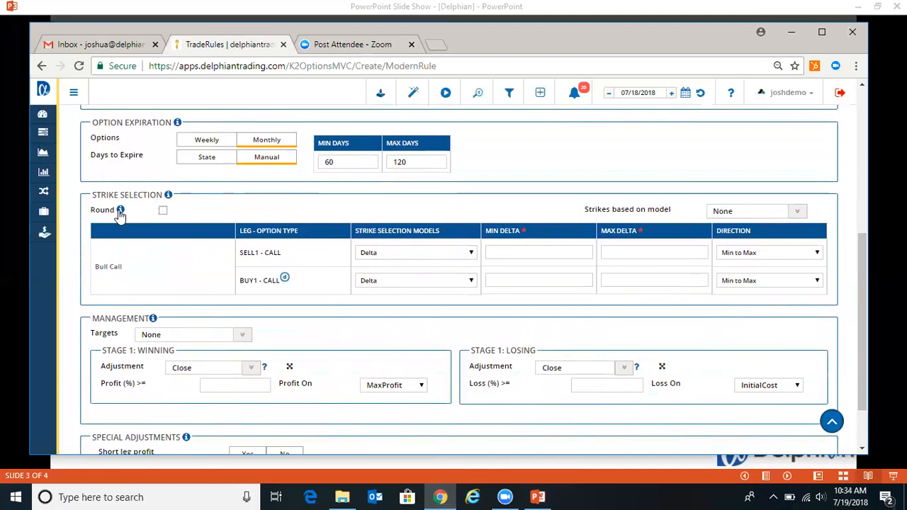
{"action": "left_click", "coordinate": [162, 210]}
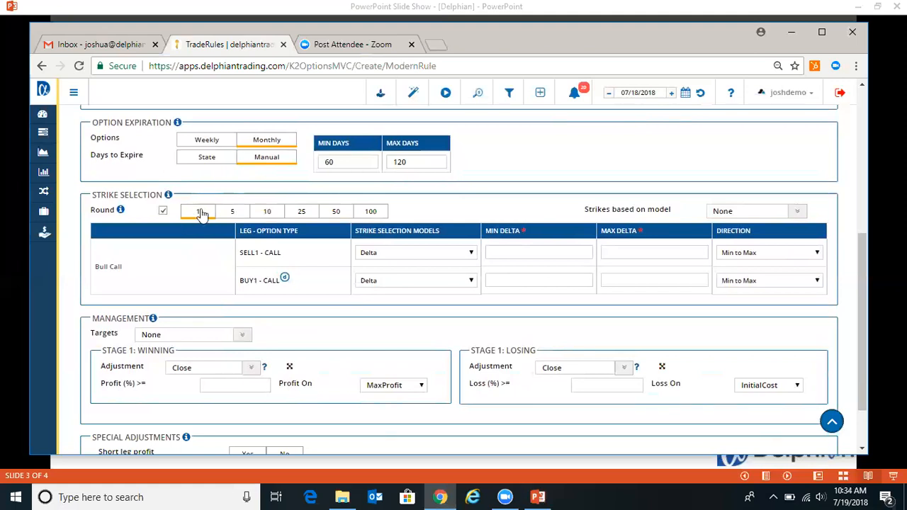
{"action": "left_click", "coordinate": [230, 213]}
{"action": "left_click", "coordinate": [164, 210]}
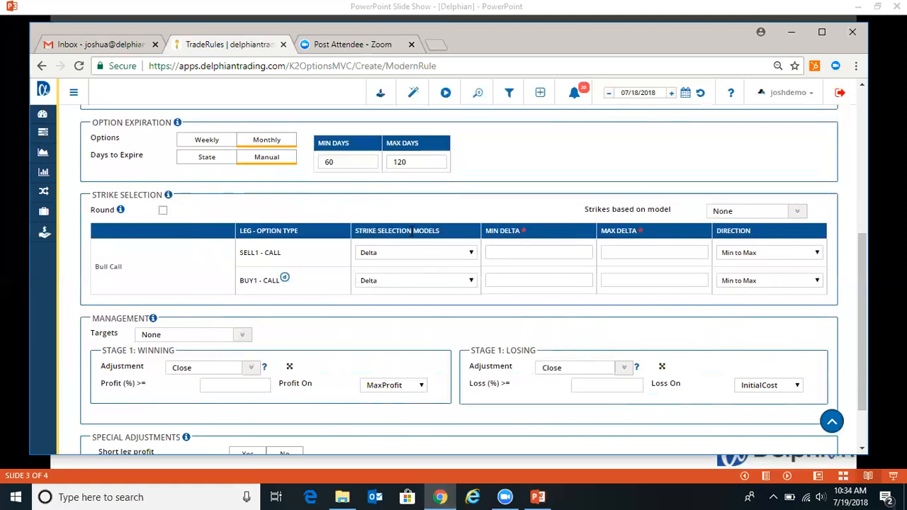
- Keep the Delta model for the BUY1 call leg and set its Min Delta to 45 and Max Delta to 60
{"action": "scroll", "coordinate": [411, 231], "scroll_direction": "down", "scroll_amount": 1}
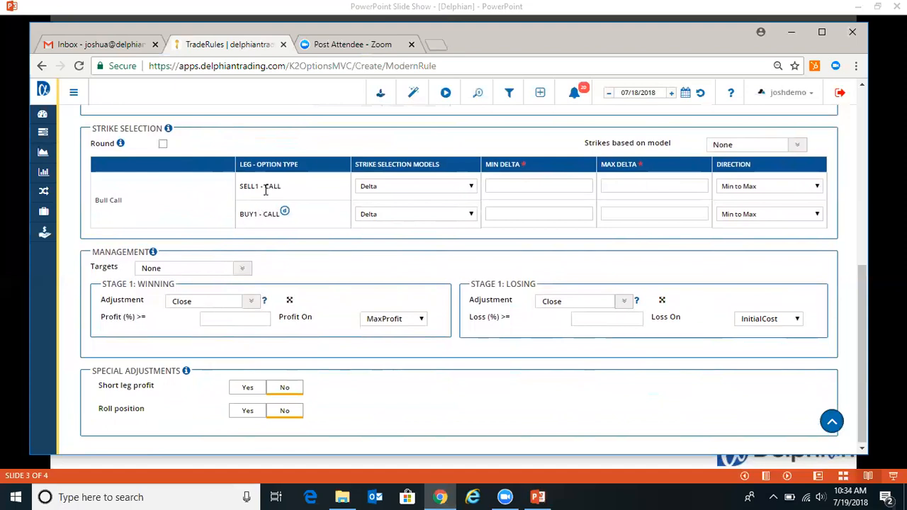
{"action": "left_click", "coordinate": [391, 217]}
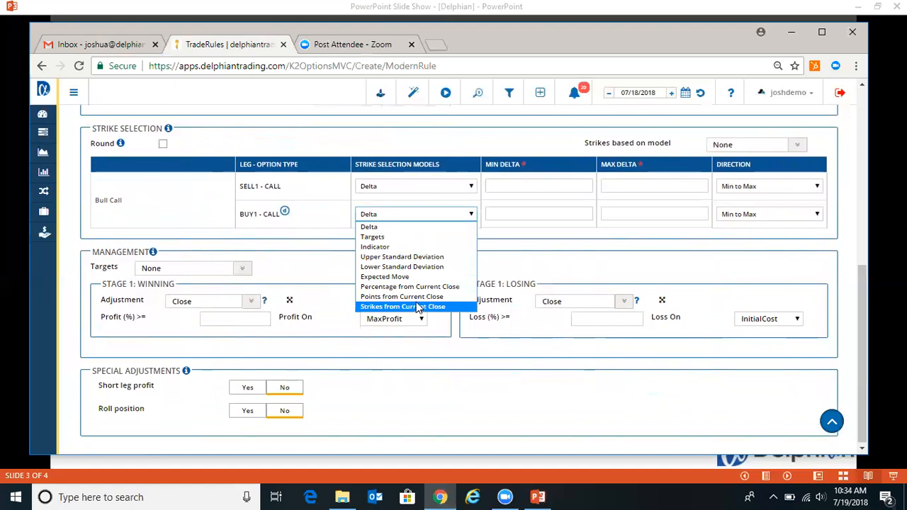
{"action": "left_click", "coordinate": [504, 214]}
{"action": "left_click", "coordinate": [504, 215]}
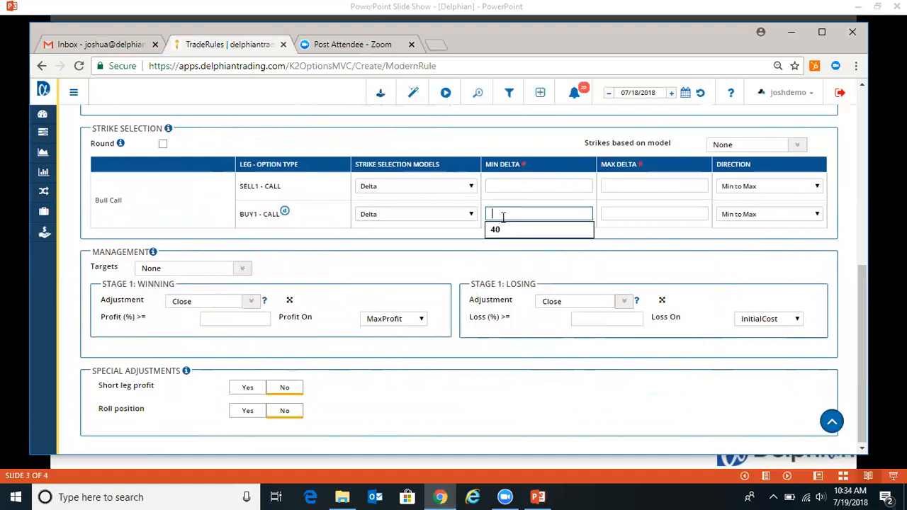
{"action": "type", "text": "45"}
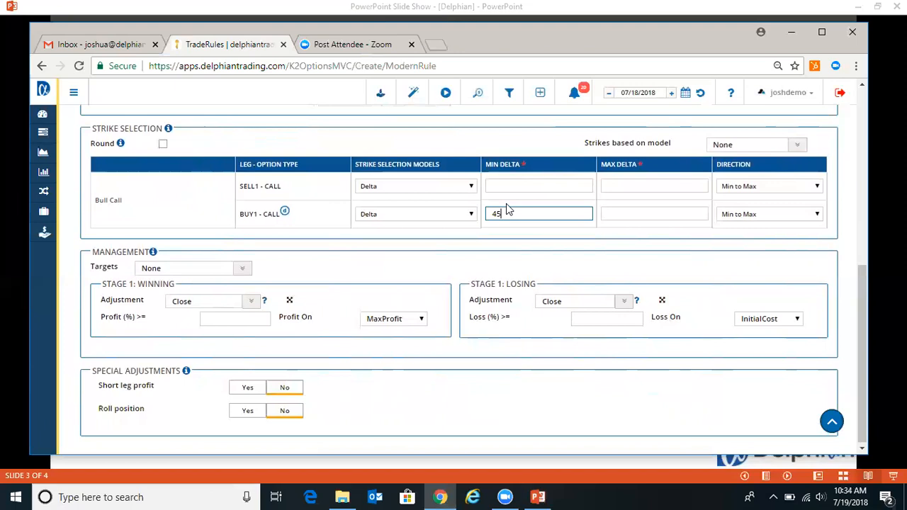
{"action": "left_click", "coordinate": [644, 212]}
{"action": "type", "text": "60"}
{"action": "left_click", "coordinate": [599, 234]}
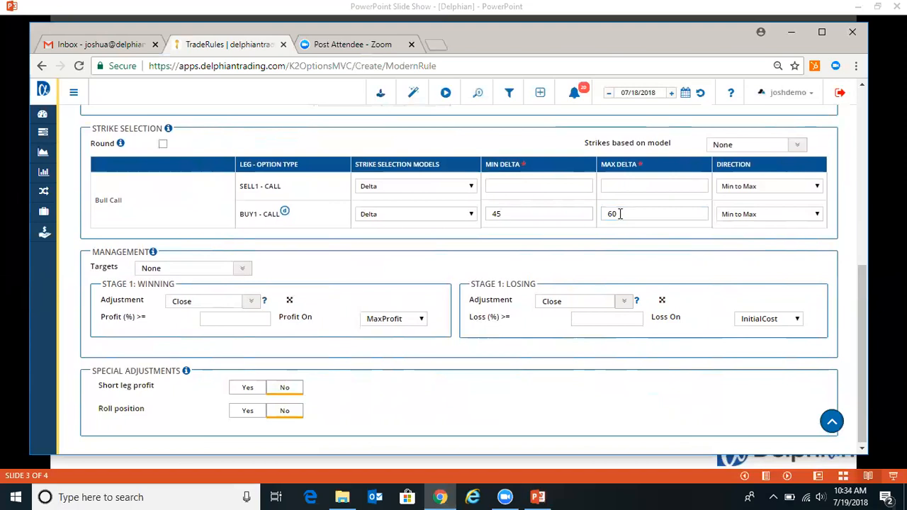
- Try the Max to Min direction for the BUY1 call leg and return it to Min to Max
{"action": "left_click", "coordinate": [733, 215]}
{"action": "left_click", "coordinate": [733, 248]}
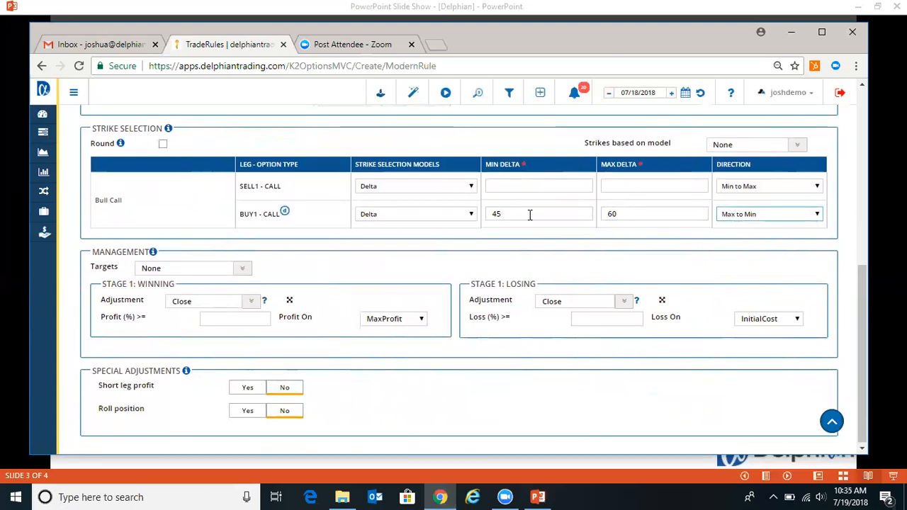
{"action": "left_click", "coordinate": [745, 217]}
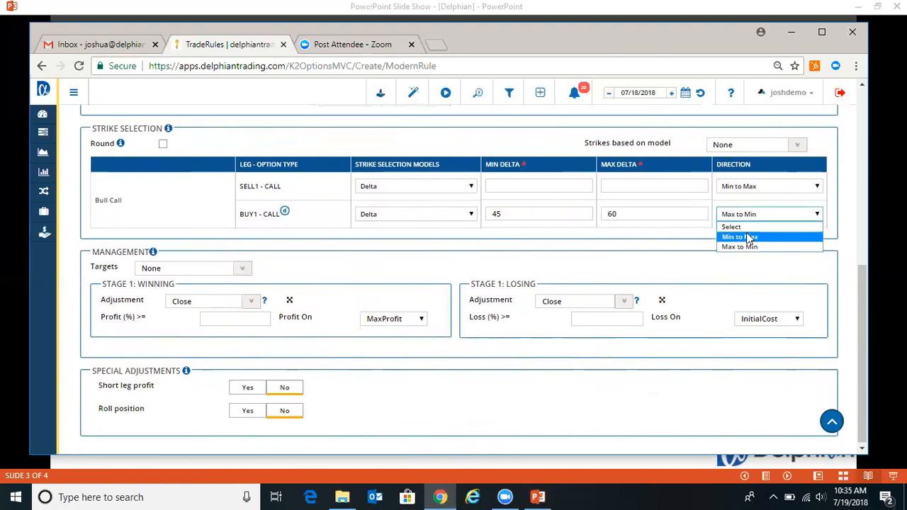
{"action": "left_click", "coordinate": [747, 238]}
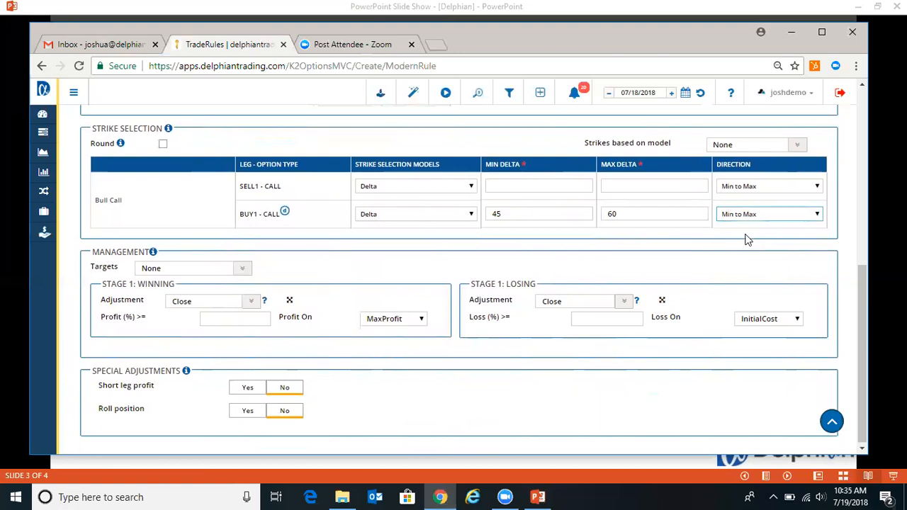
- Switch the BUY1 call leg's strike selection model to Lower Standard Deviation and enter a multiplier of 1.5
{"action": "left_click", "coordinate": [451, 216]}
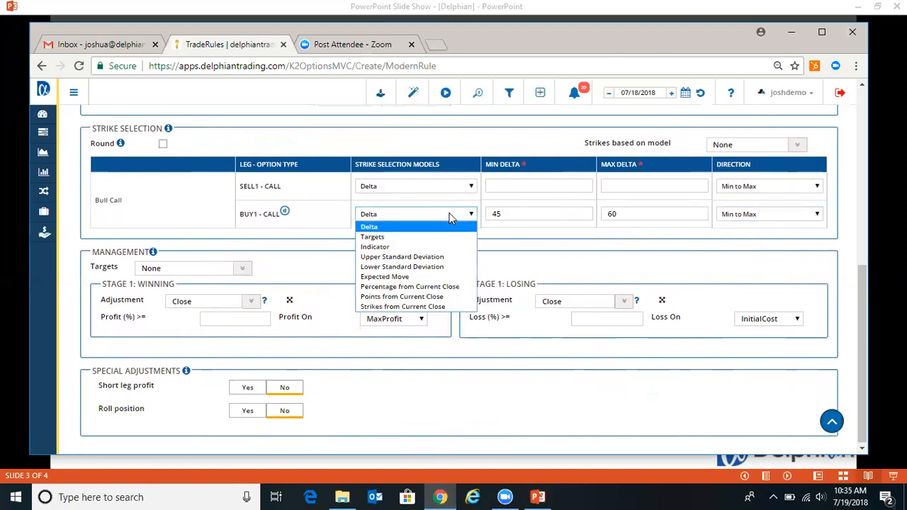
{"action": "left_click", "coordinate": [409, 267]}
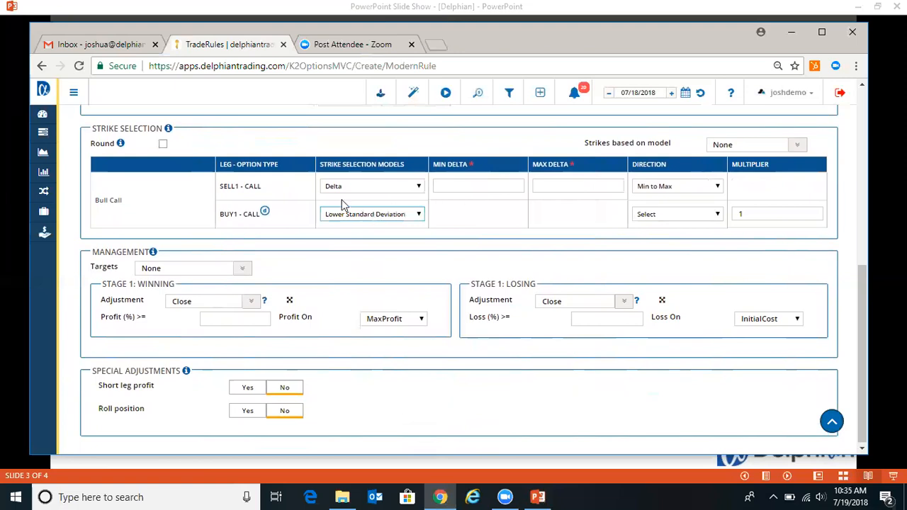
{"action": "left_click", "coordinate": [747, 213]}
{"action": "type", "text": "1"}
{"action": "key", "text": "BackSpace"}
{"action": "type", "text": "2"}
{"action": "key", "text": "BackSpace"}
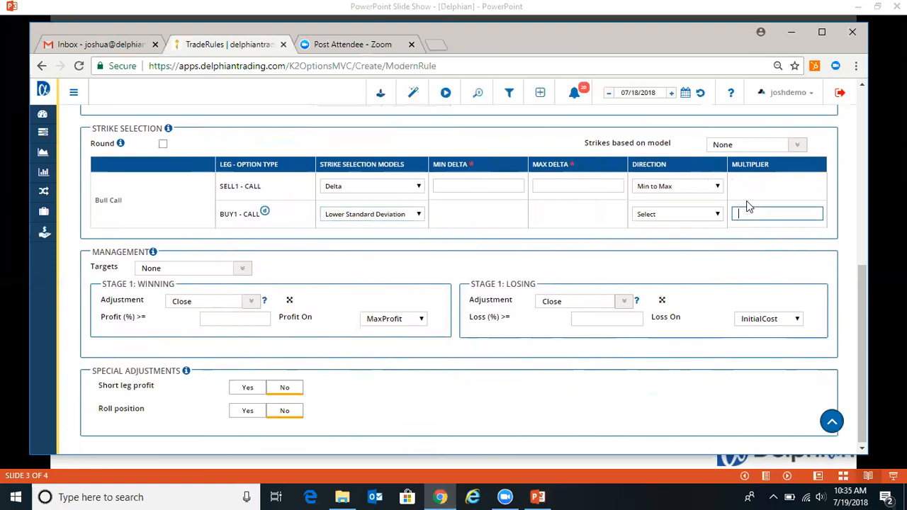
{"action": "type", "text": "1.5"}
- Set the BUY1 call leg's direction to Above and its multiplier to 1
{"action": "left_click", "coordinate": [705, 215]}
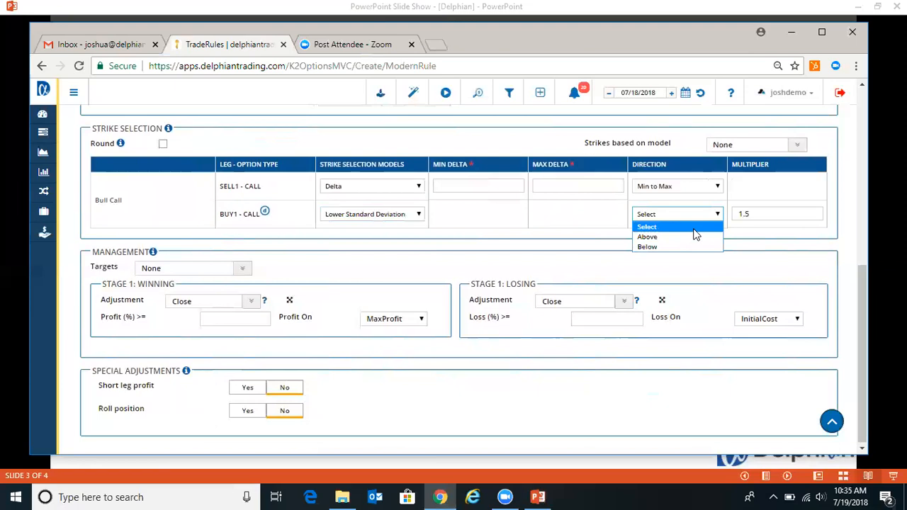
{"action": "left_click", "coordinate": [667, 238]}
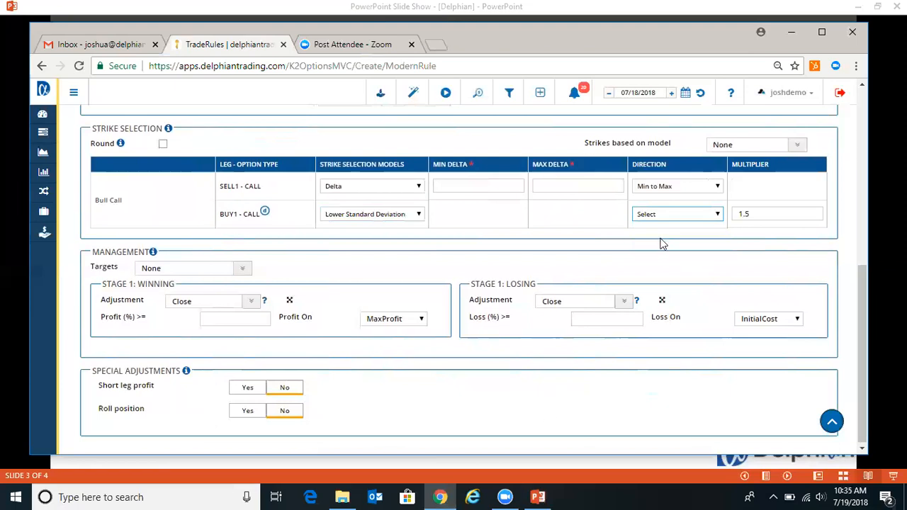
{"action": "key", "text": "Tab"}
{"action": "type", "text": "1"}
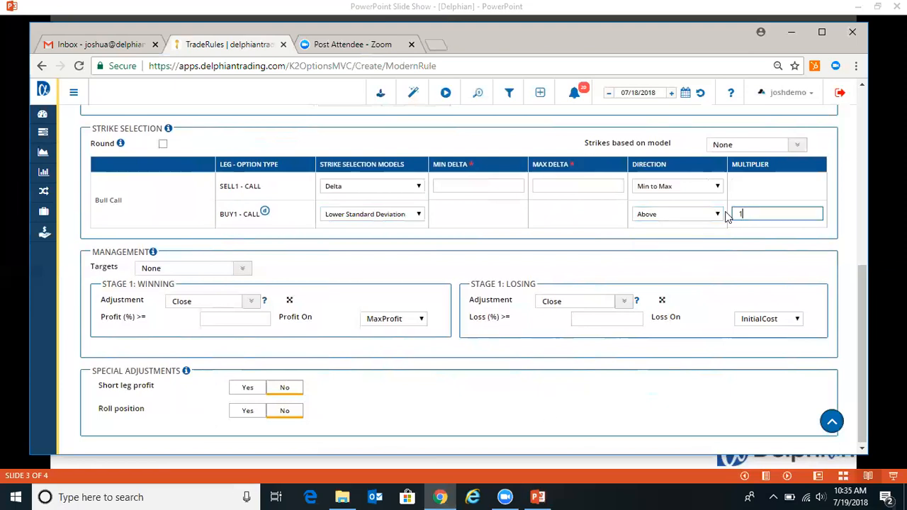
{"action": "left_click", "coordinate": [659, 256]}
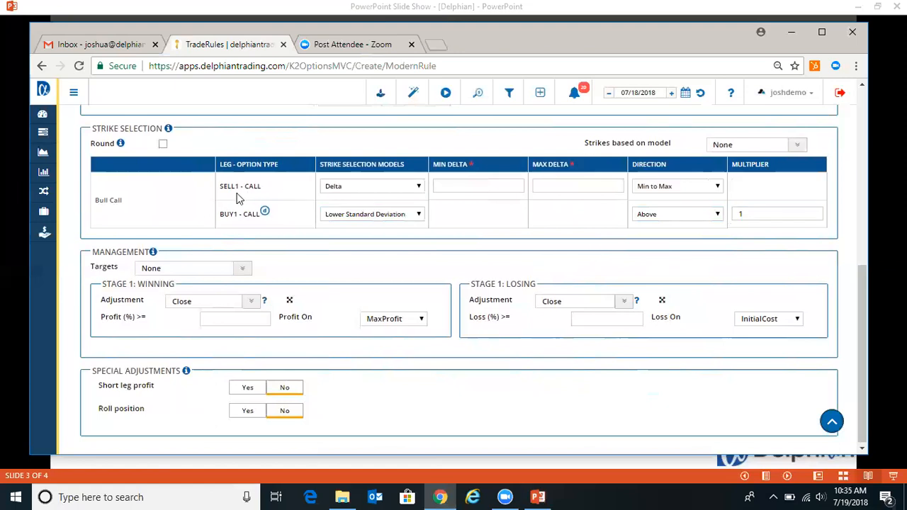
- Set the SELL1 call leg's strike selection to Expected Move, direction Below, with Times at 1
{"action": "left_click", "coordinate": [339, 186]}
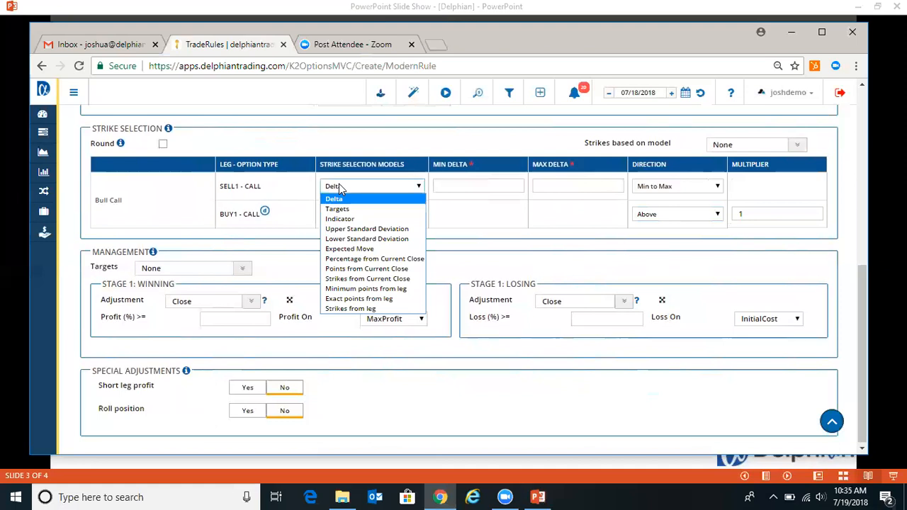
{"action": "left_click", "coordinate": [365, 248]}
{"action": "left_click", "coordinate": [524, 186]}
{"action": "left_click", "coordinate": [501, 219]}
{"action": "left_click", "coordinate": [618, 186]}
{"action": "type", "text": "1"}
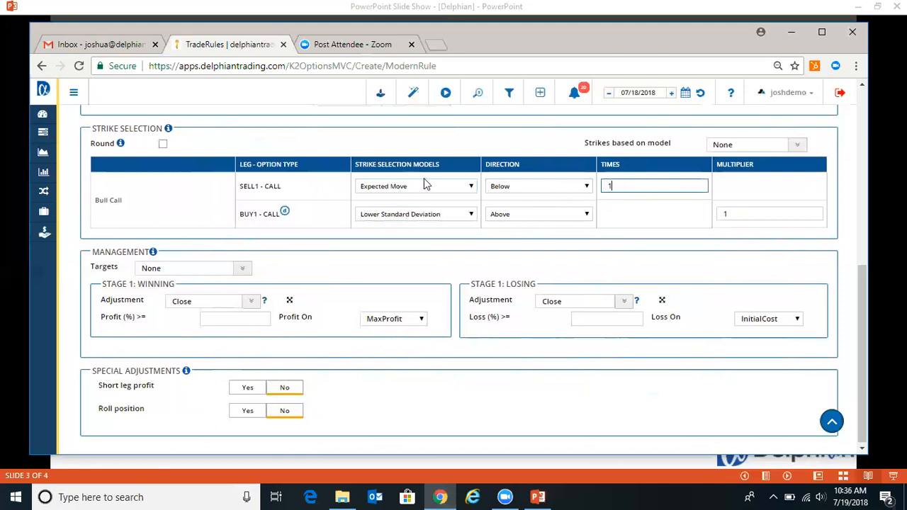
- Change the SELL1 call leg's strike selection to Percentage from Current Close, Above, at 3 percent
{"action": "left_click", "coordinate": [453, 187]}
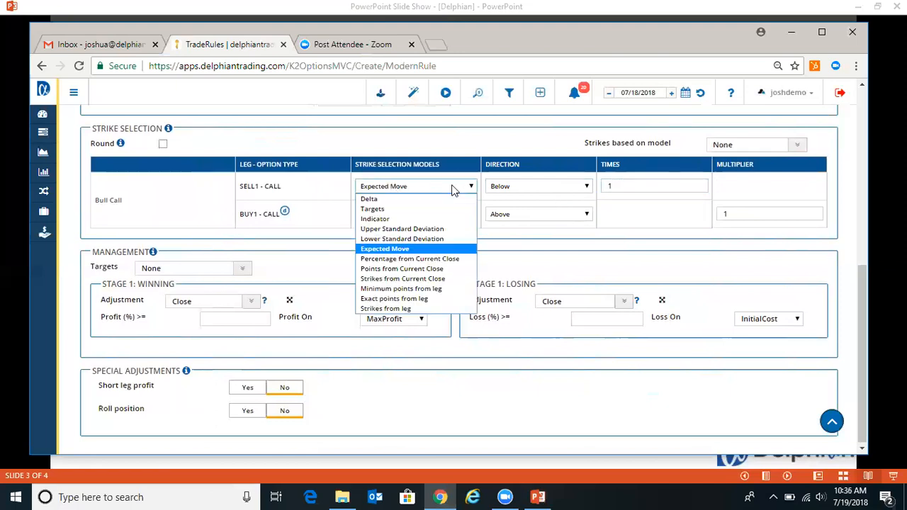
{"action": "left_click", "coordinate": [452, 259]}
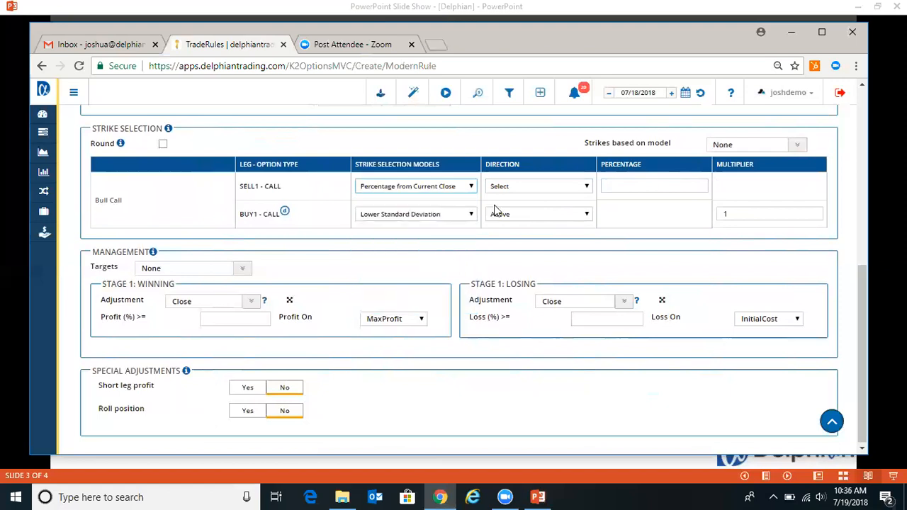
{"action": "left_click", "coordinate": [515, 187]}
{"action": "left_click", "coordinate": [518, 209]}
{"action": "left_click", "coordinate": [632, 186]}
{"action": "type", "text": "3"}
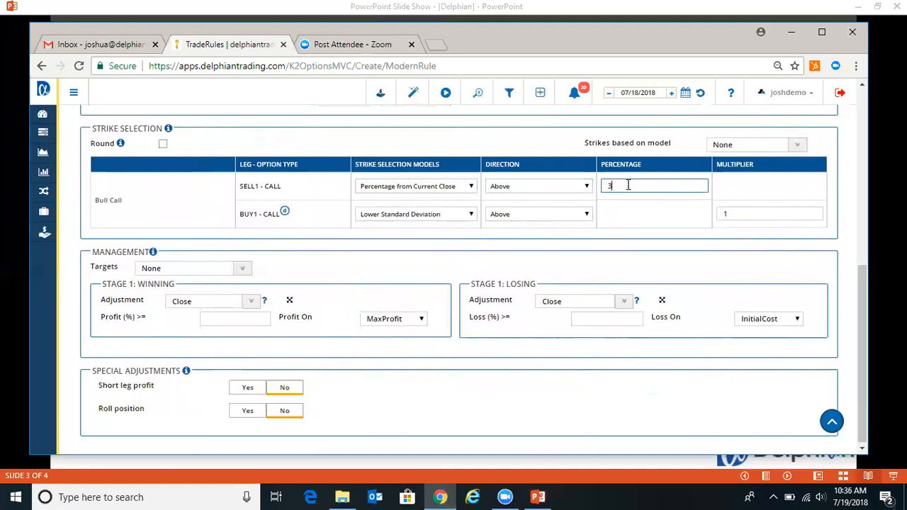
- Change the SELL1 call leg's strike selection to Strikes from Current Close, Above, with a number of 2
{"action": "left_click", "coordinate": [453, 185]}
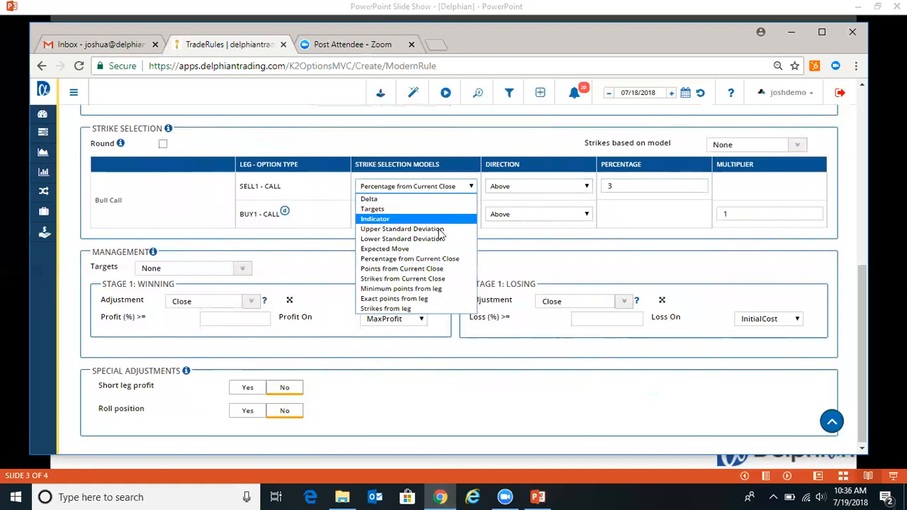
{"action": "left_click", "coordinate": [432, 280]}
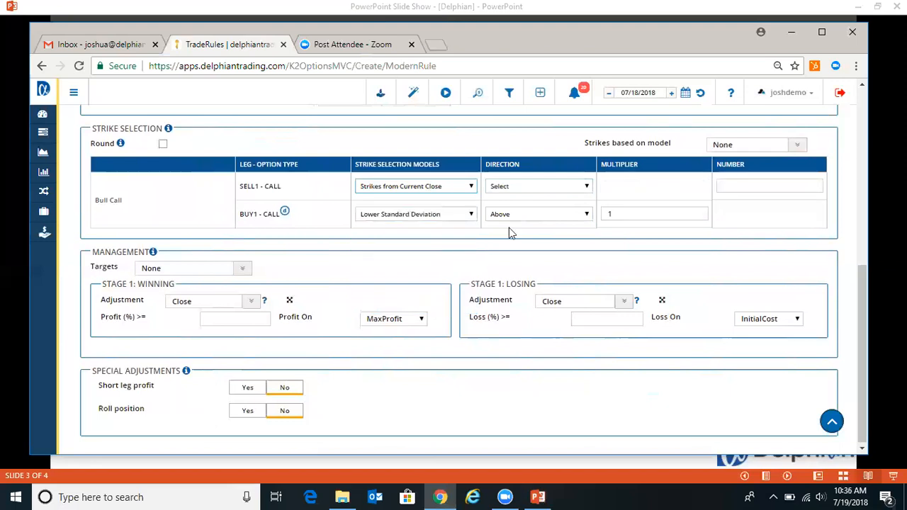
{"action": "left_click", "coordinate": [540, 189]}
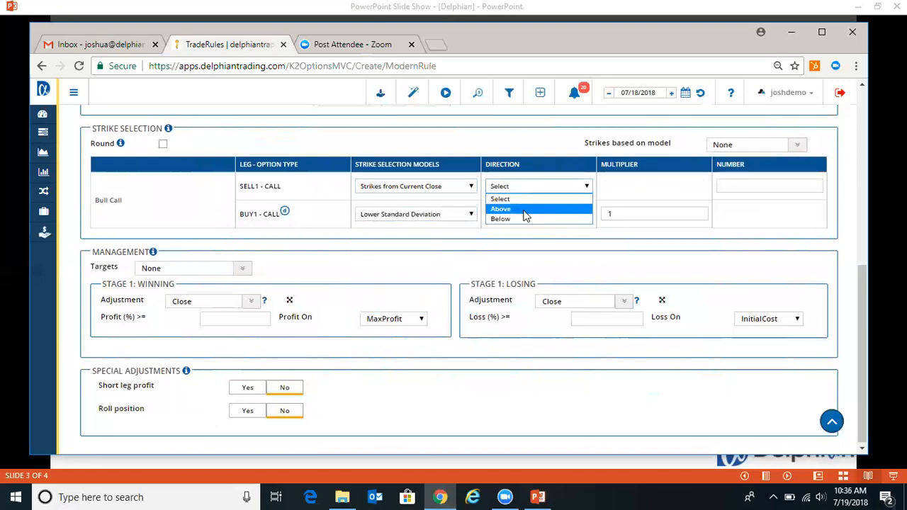
{"action": "left_click", "coordinate": [524, 211]}
{"action": "left_click", "coordinate": [750, 185]}
{"action": "type", "text": "2"}
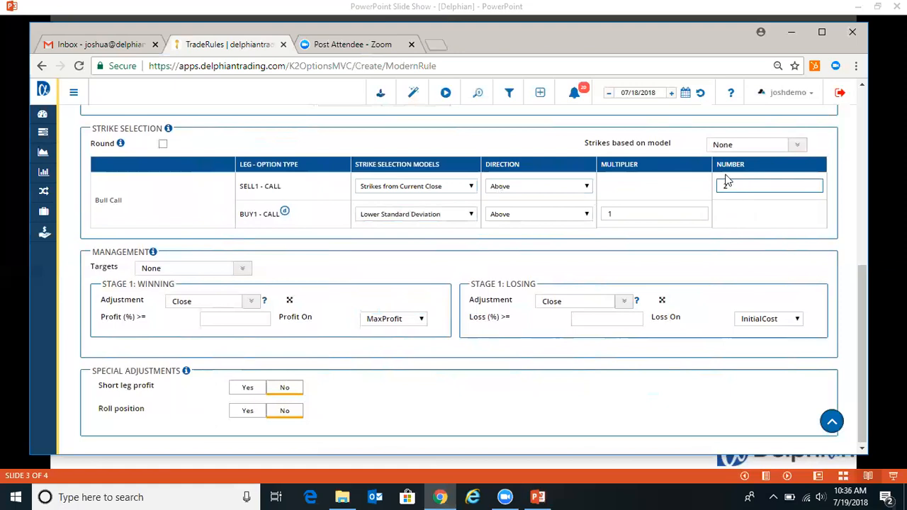
- Change the SELL1 call leg's strike selection to Minimum points from leg, Above, with 1 point
{"action": "left_click", "coordinate": [453, 188]}
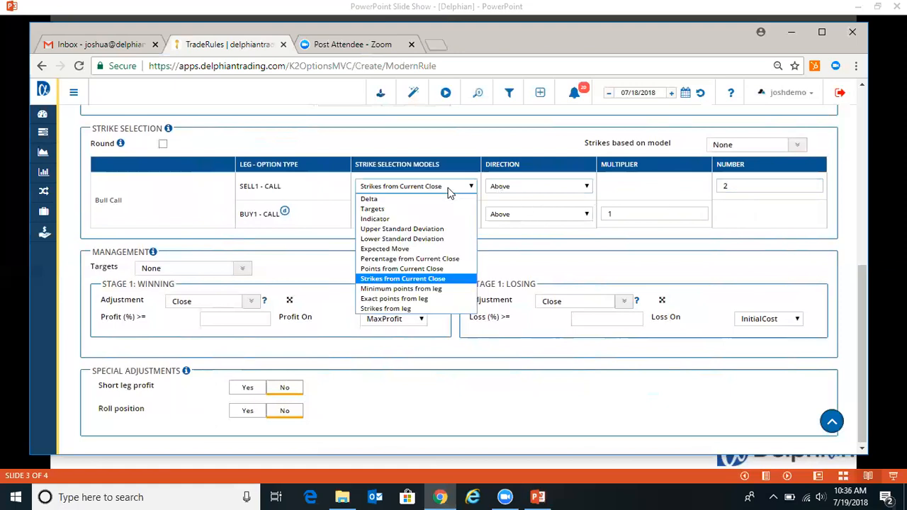
{"action": "left_click", "coordinate": [435, 289]}
{"action": "left_click", "coordinate": [539, 187]}
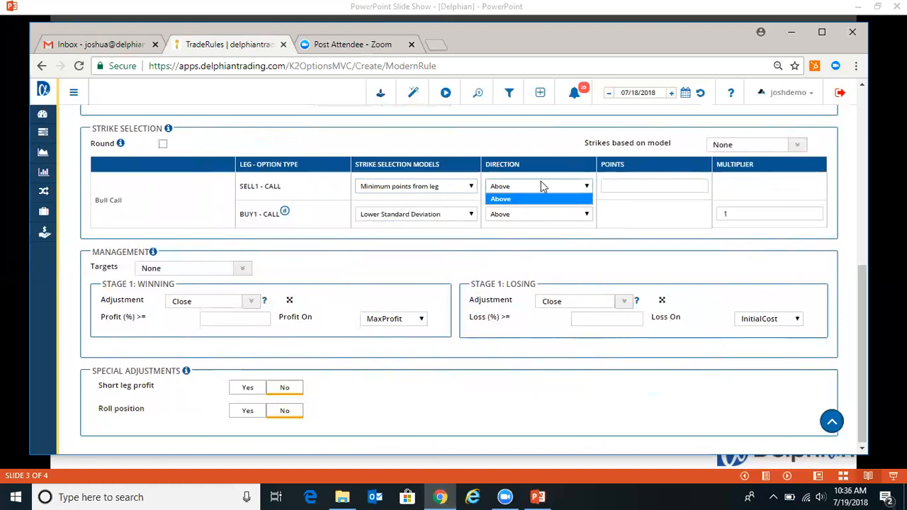
{"action": "left_click", "coordinate": [634, 185]}
{"action": "type", "text": "1"}
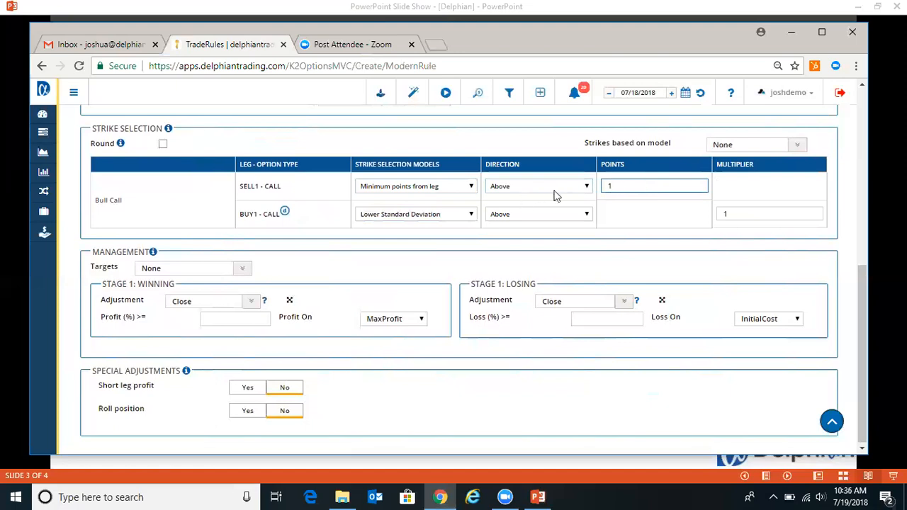
- Set the SELL1 call leg's minimum points from leg to 3
{"action": "double_click", "coordinate": [609, 186]}
{"action": "type", "text": "3"}
{"action": "left_click", "coordinate": [448, 189]}
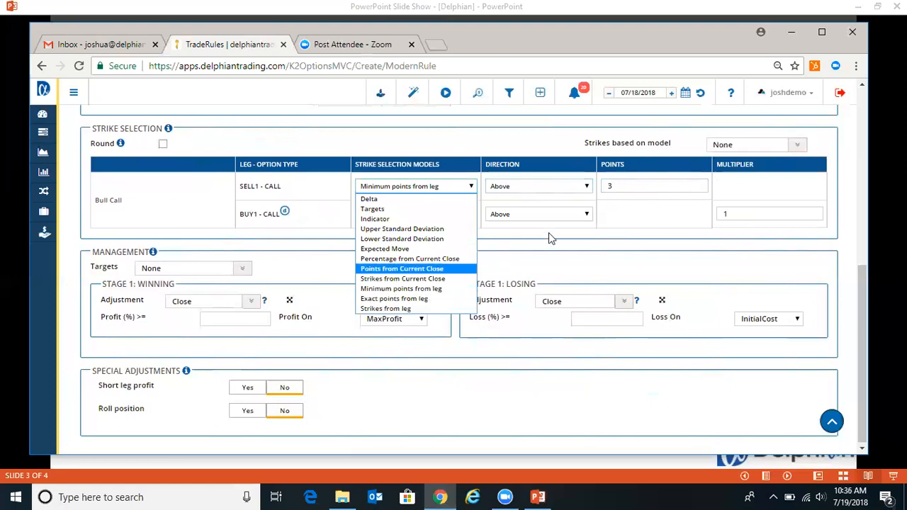
{"action": "left_click", "coordinate": [425, 239]}
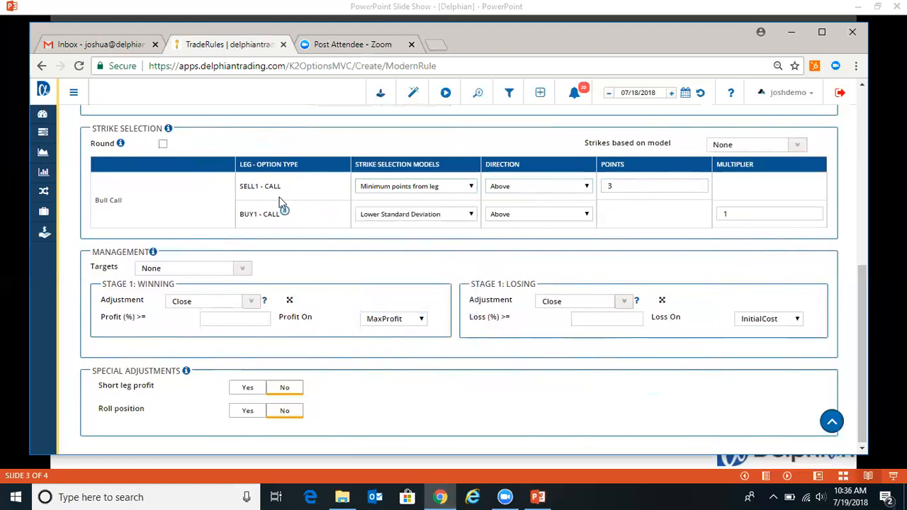
- Change the SELL1 call leg's strike selection to Strikes from leg, trying 5 and 4 as the number and clearing each
{"action": "left_click", "coordinate": [472, 186]}
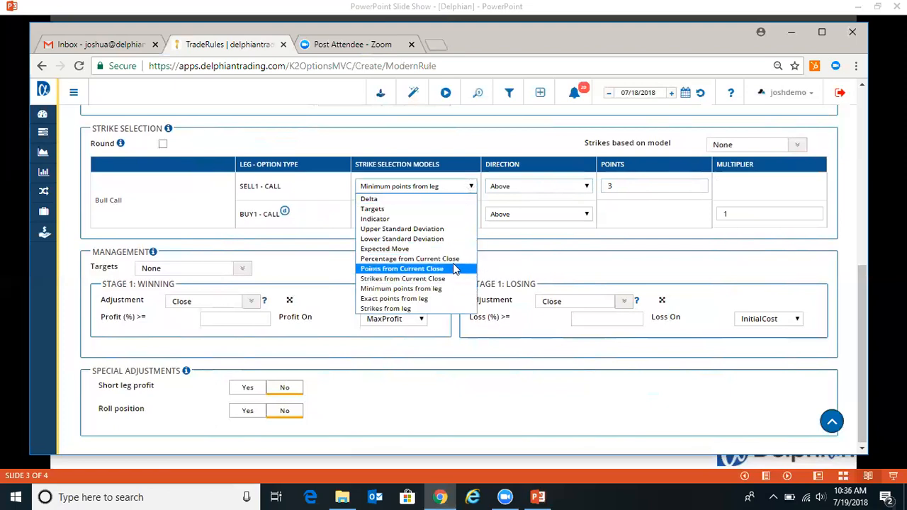
{"action": "left_click", "coordinate": [445, 309]}
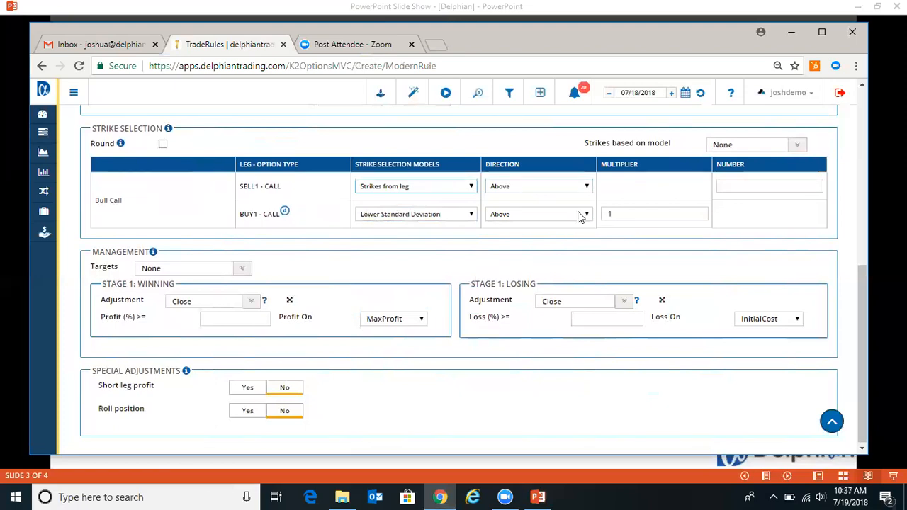
{"action": "left_click", "coordinate": [755, 182]}
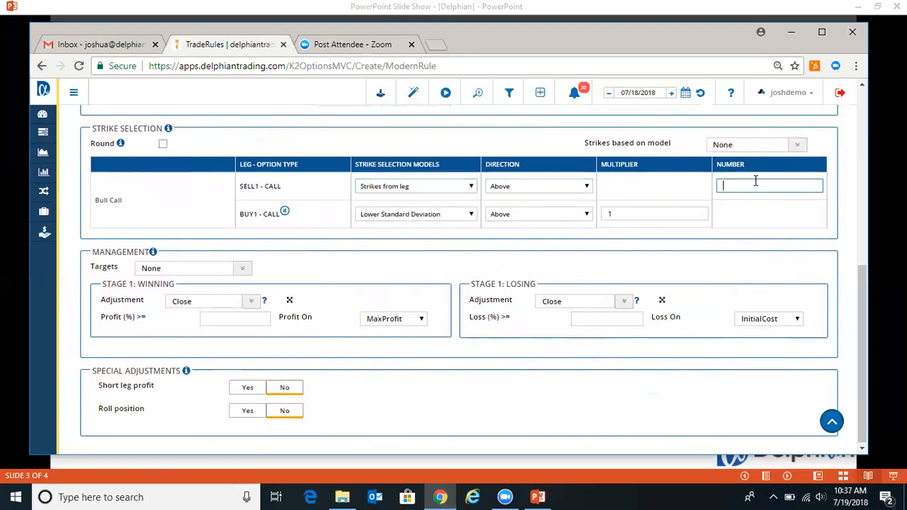
{"action": "type", "text": "5"}
{"action": "key", "text": "BackSpace"}
{"action": "type", "text": "4"}
{"action": "key", "text": "BackSpace"}
- Set the SELL1 call leg's strike selection to Strikes from Current Close, Above, with a number of 2
{"action": "left_click", "coordinate": [425, 188]}
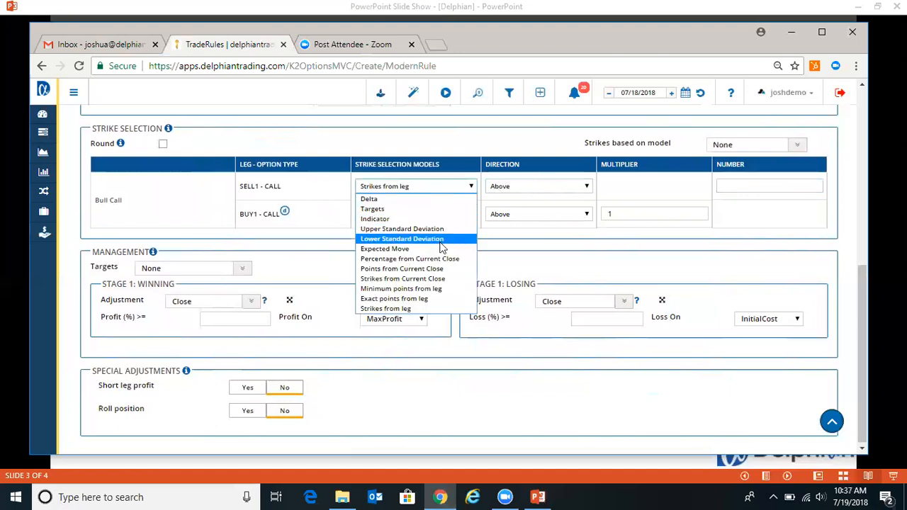
{"action": "left_click", "coordinate": [440, 280]}
{"action": "left_click", "coordinate": [526, 188]}
{"action": "left_click", "coordinate": [520, 209]}
{"action": "left_click", "coordinate": [731, 184]}
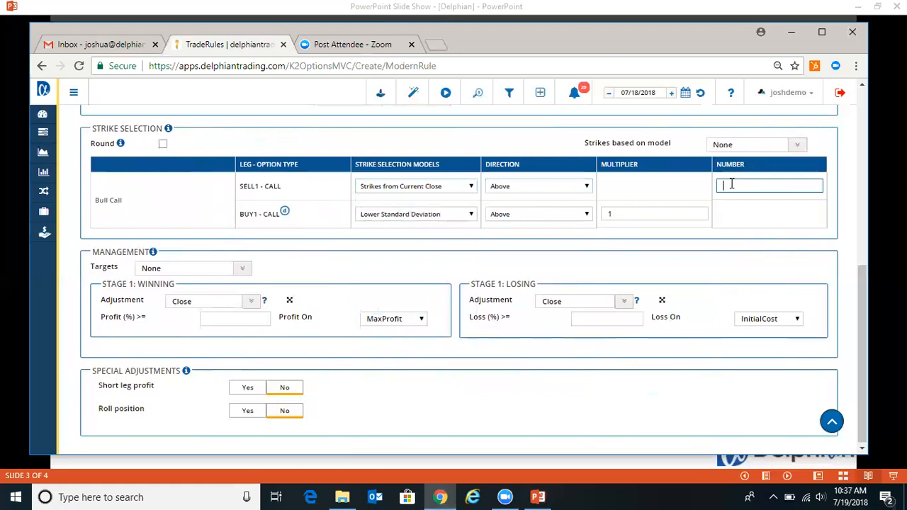
{"action": "type", "text": "2"}
{"action": "left_click", "coordinate": [501, 140]}
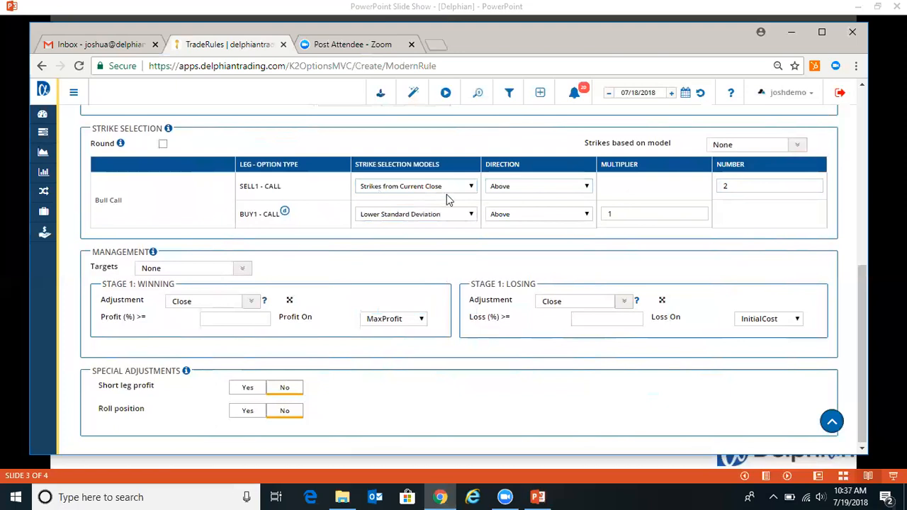
{"action": "left_click", "coordinate": [728, 186]}
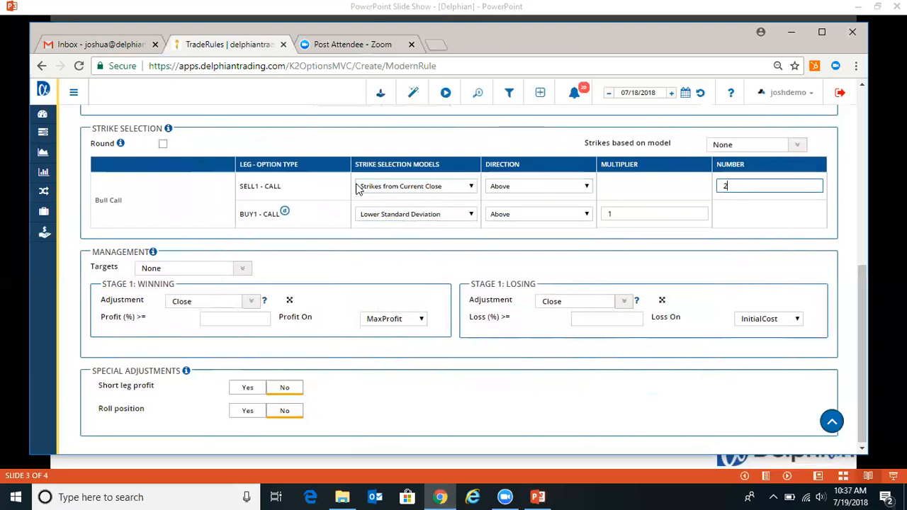
- Set the Stage 1 Winning condition to a profit of at least 25 percent on InitialCost
{"action": "scroll", "coordinate": [341, 202], "scroll_direction": "down", "scroll_amount": 1}
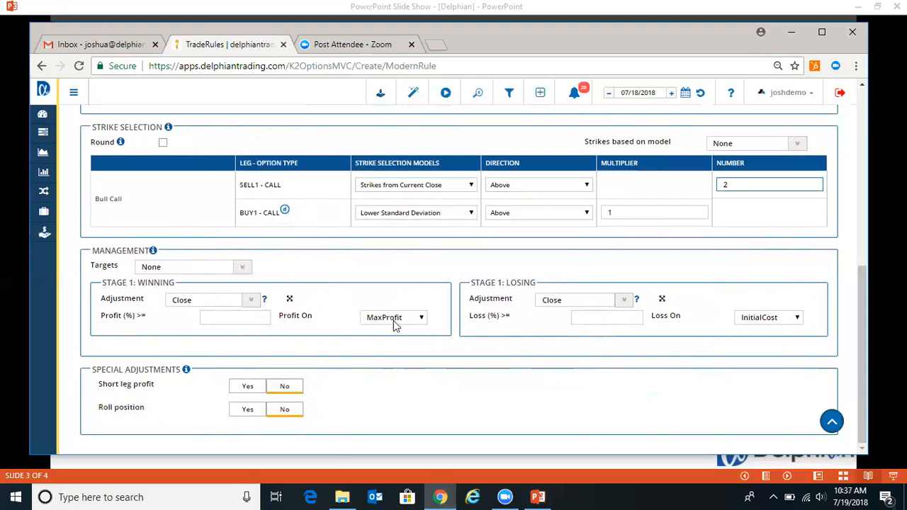
{"action": "left_click", "coordinate": [259, 321]}
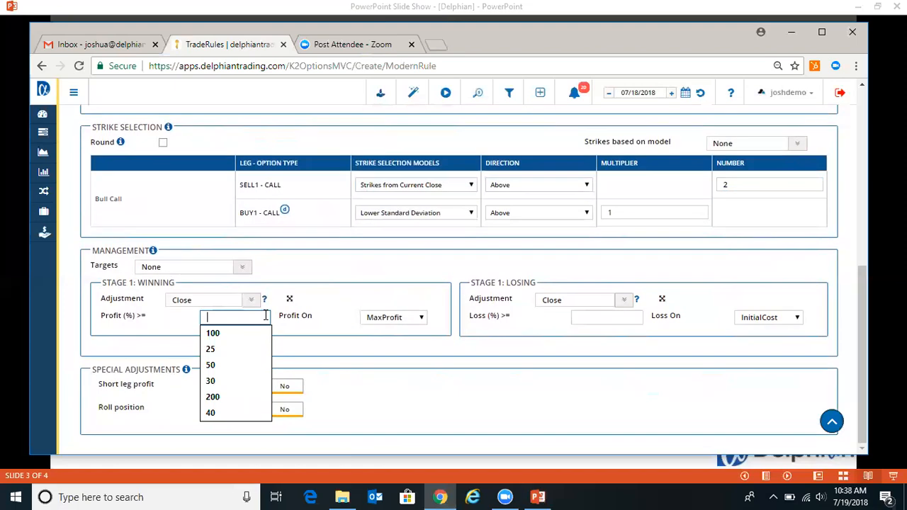
{"action": "type", "text": "25"}
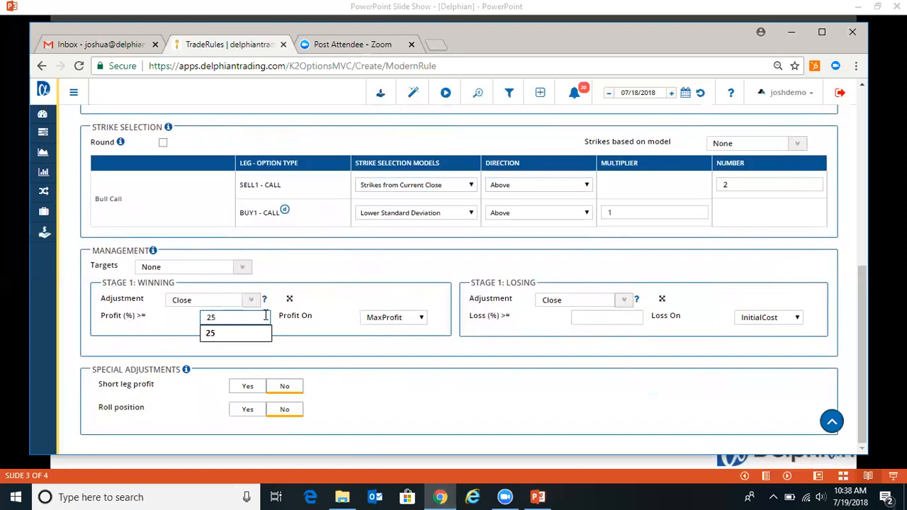
{"action": "left_click", "coordinate": [377, 273]}
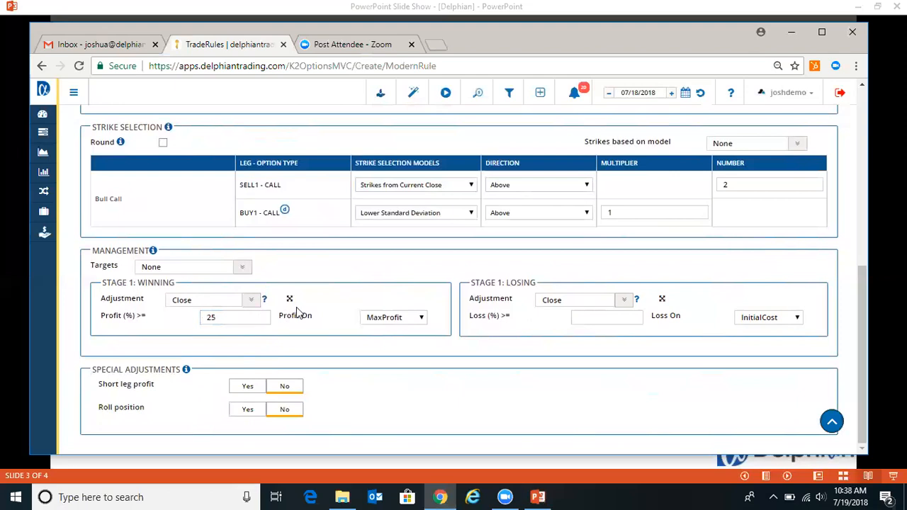
{"action": "left_click", "coordinate": [381, 322]}
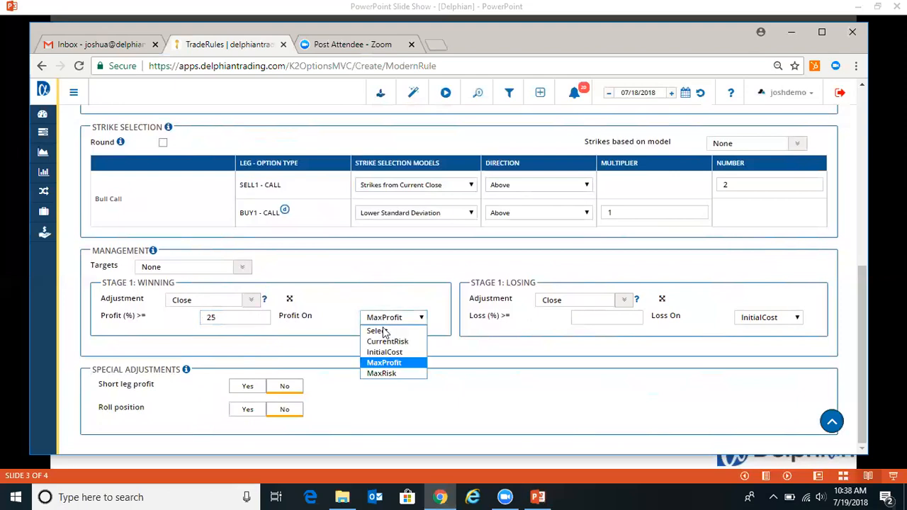
{"action": "left_click", "coordinate": [388, 352]}
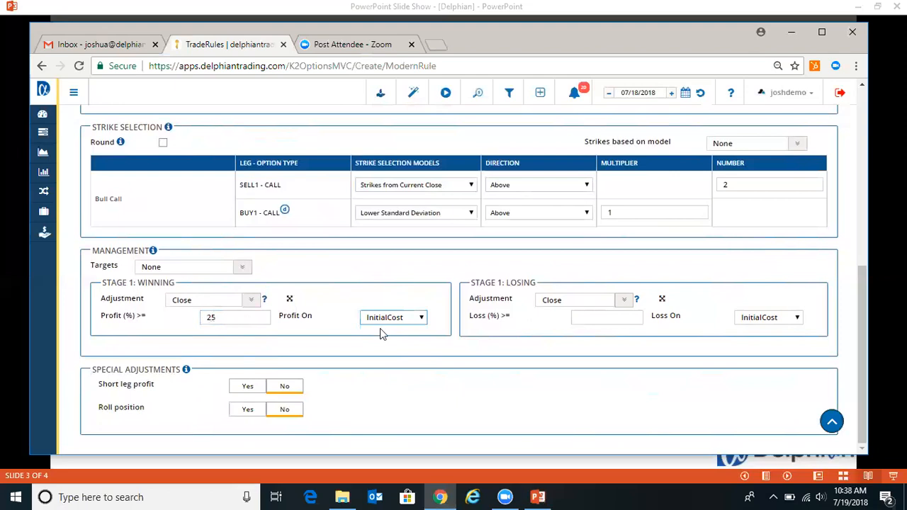
{"action": "left_click", "coordinate": [402, 320]}
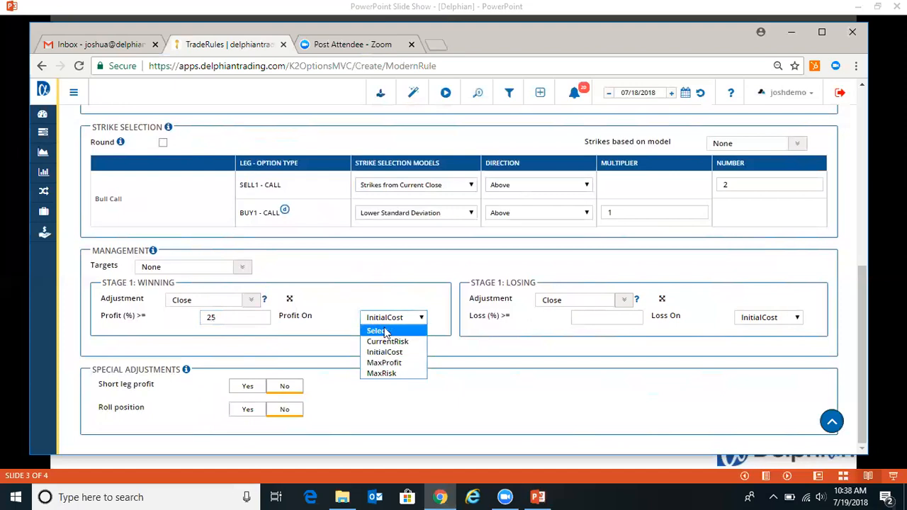
{"action": "left_click", "coordinate": [348, 275]}
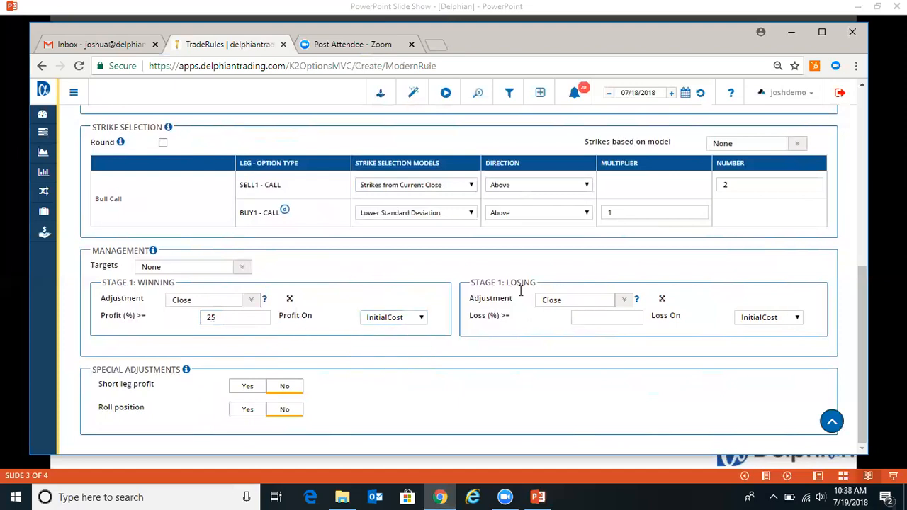
- Set the Stage 1 Losing condition to a loss of at least 50 percent on InitialCost
{"action": "left_click", "coordinate": [764, 318]}
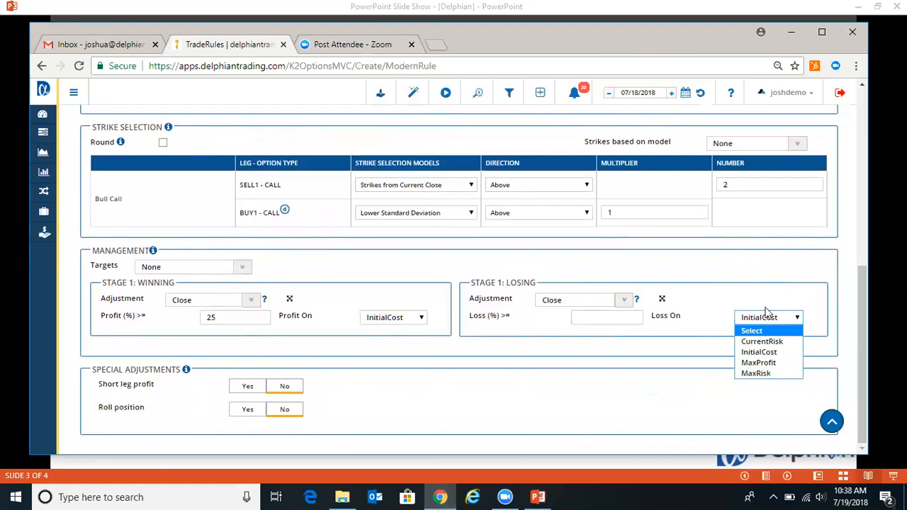
{"action": "left_click", "coordinate": [761, 352]}
{"action": "left_click", "coordinate": [628, 316]}
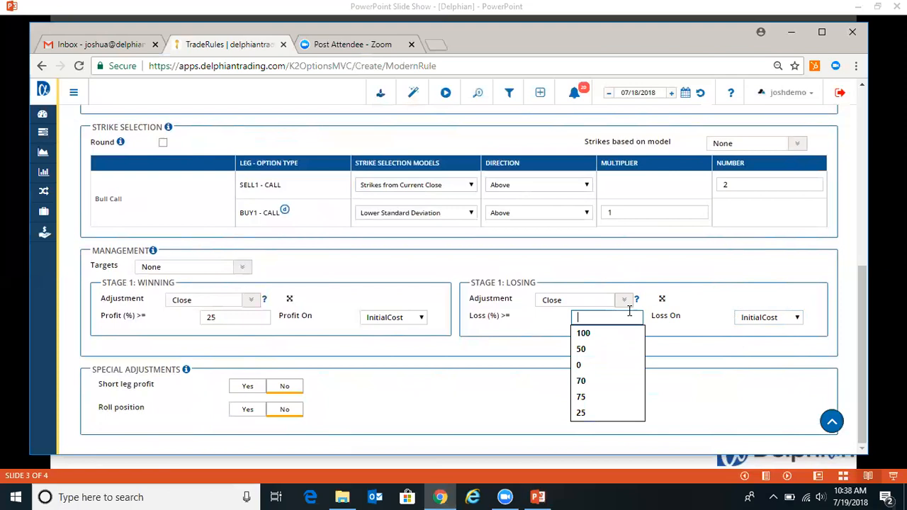
{"action": "type", "text": "50"}
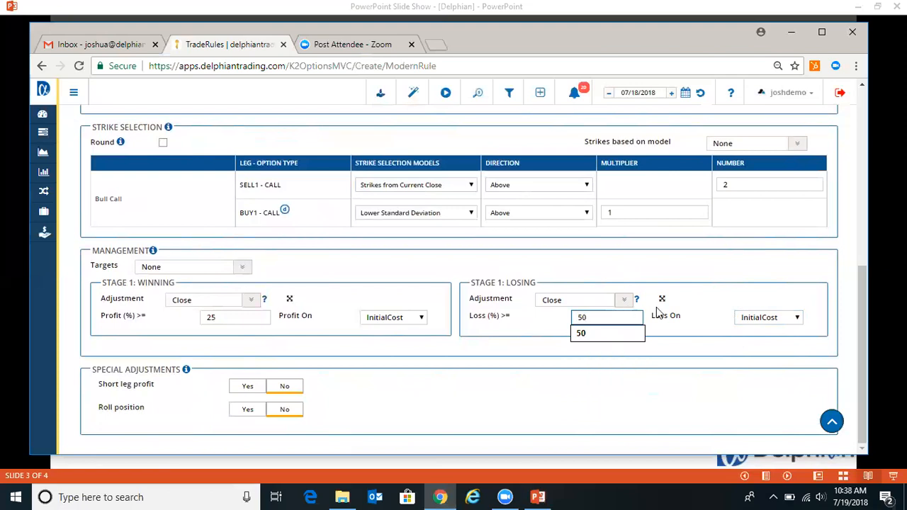
{"action": "left_click", "coordinate": [622, 259]}
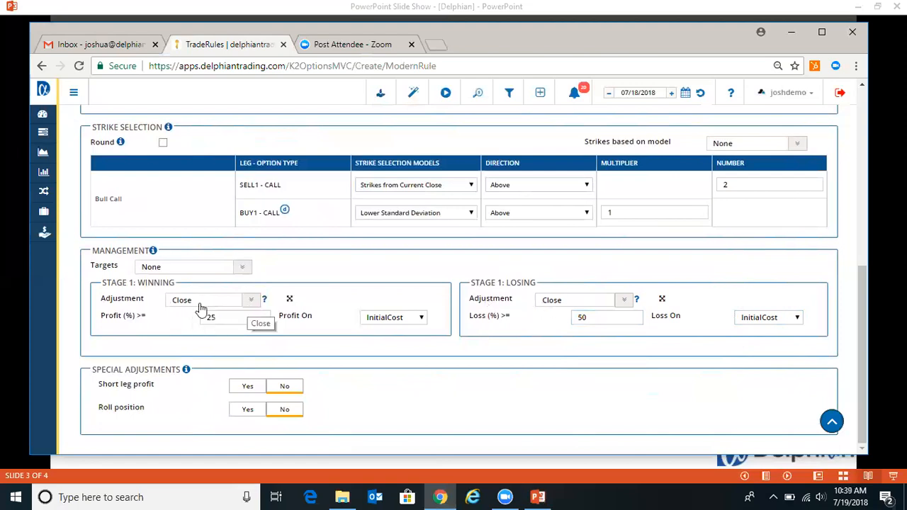
- Change the Stage 1 Winning adjustment to Scale Down with a scale of 50 percent
{"action": "left_click", "coordinate": [253, 303]}
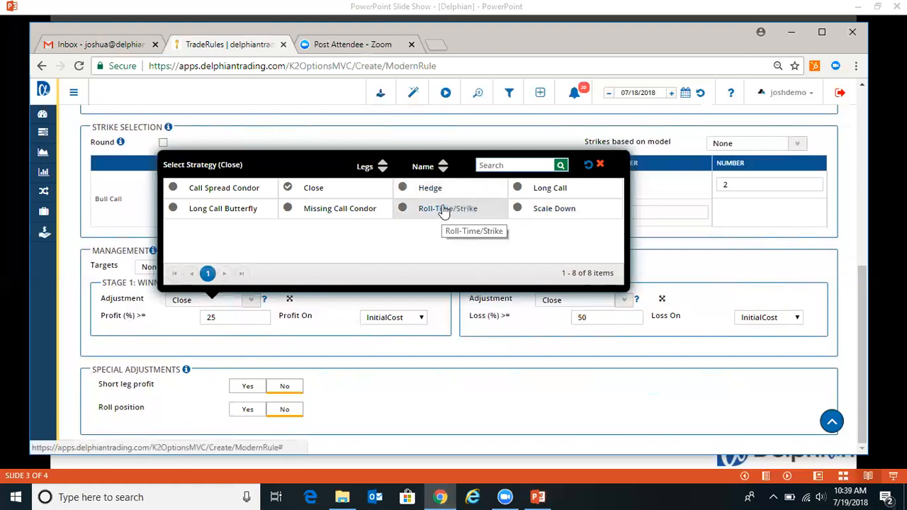
{"action": "left_click", "coordinate": [542, 214]}
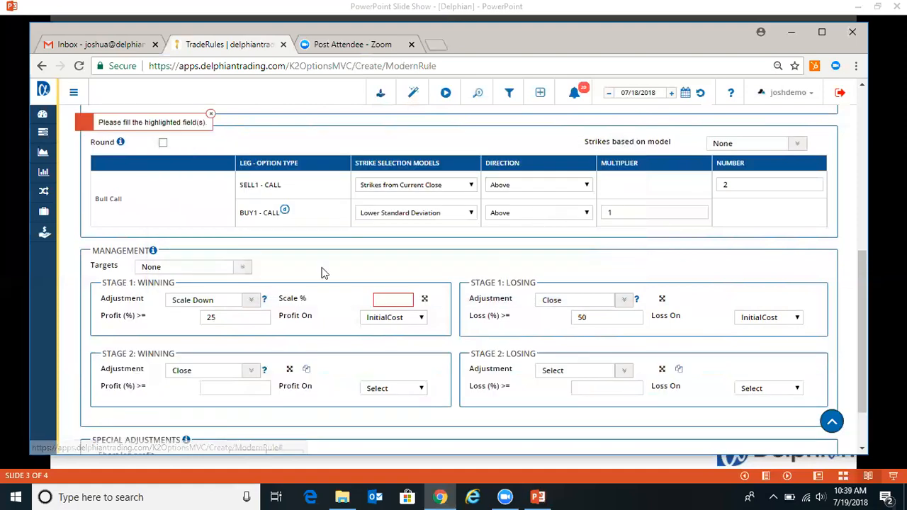
{"action": "left_click", "coordinate": [389, 297]}
{"action": "type", "text": "50"}
{"action": "left_click", "coordinate": [366, 275]}
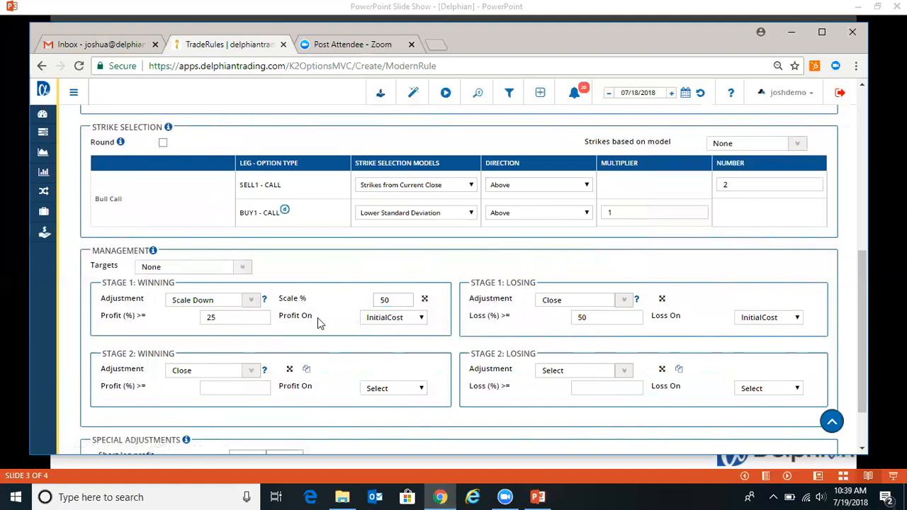
- Set the Stage 2 Winning condition to a profit of at least 30 percent on MaxProfit
{"action": "scroll", "coordinate": [318, 319], "scroll_direction": "down", "scroll_amount": 2}
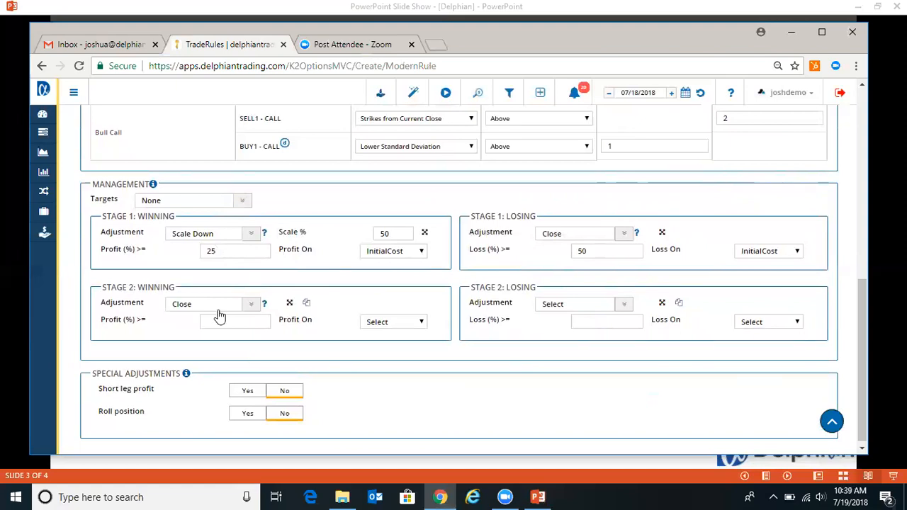
{"action": "left_click", "coordinate": [377, 322]}
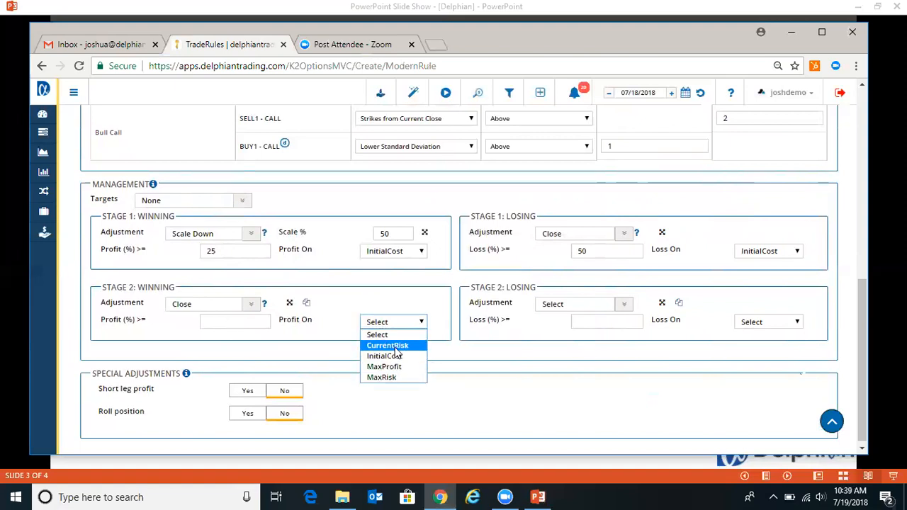
{"action": "left_click", "coordinate": [385, 367]}
{"action": "left_click", "coordinate": [234, 322]}
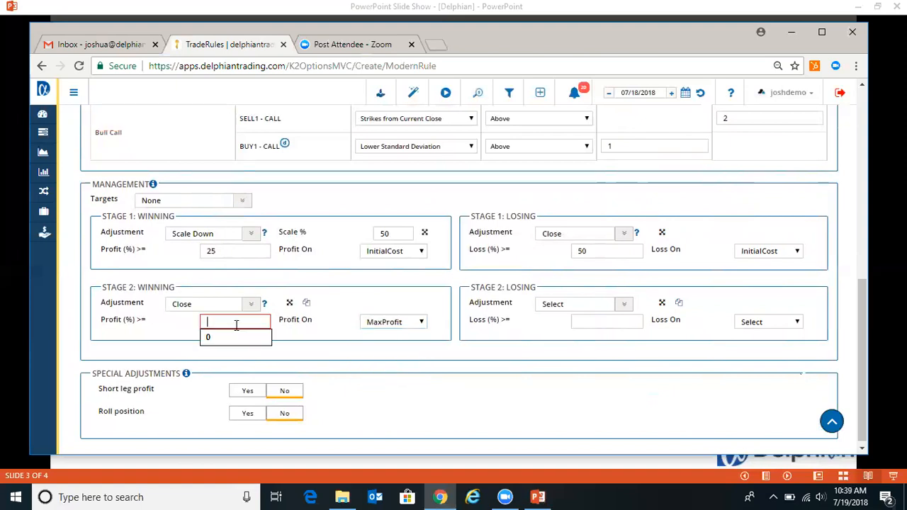
{"action": "type", "text": "30"}
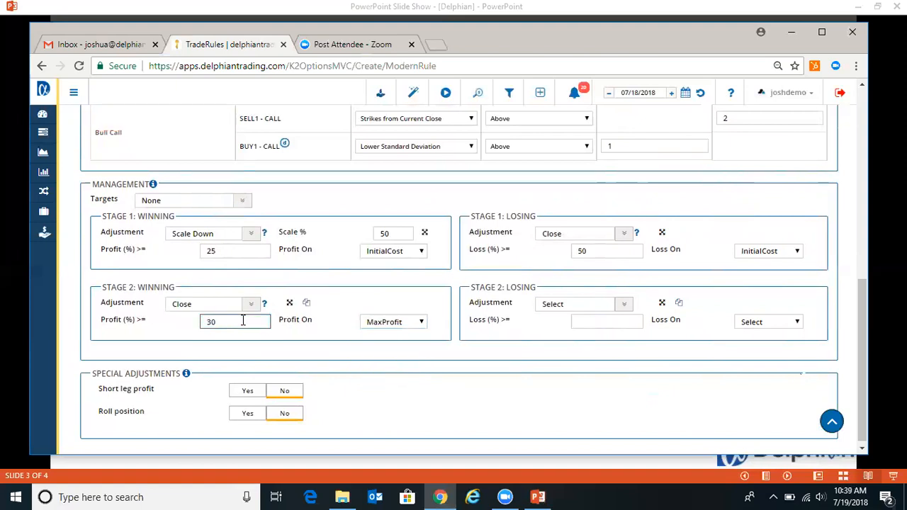
- Clear the Stage 2 Winning adjustment strategy and close the strategy picker
{"action": "left_click", "coordinate": [251, 305]}
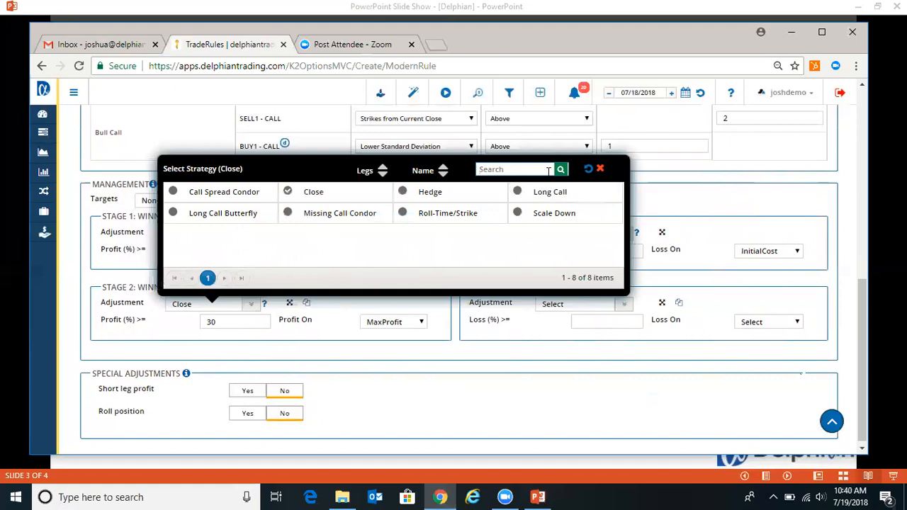
{"action": "left_click", "coordinate": [589, 171]}
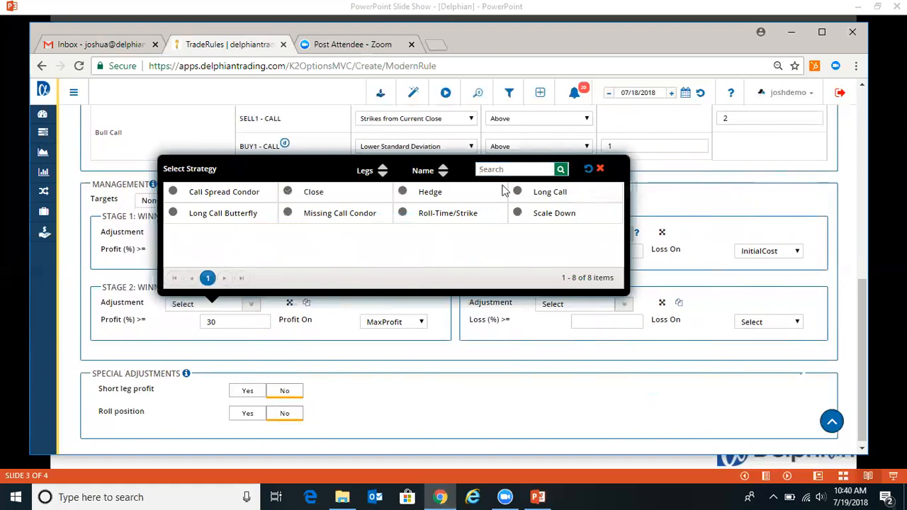
{"action": "left_click", "coordinate": [602, 171]}
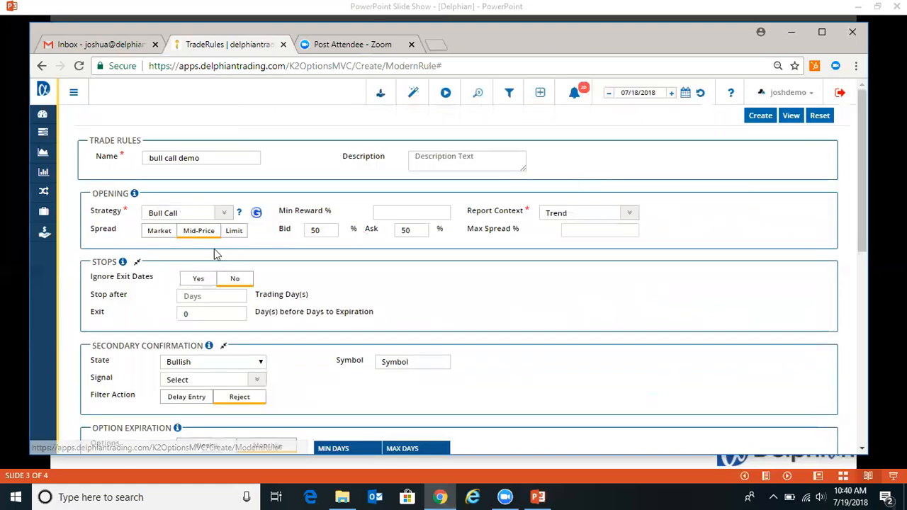
- Set the Stage 1 Winning adjustment to Close and expand that stage's additional conditions
{"action": "scroll", "coordinate": [292, 259], "scroll_direction": "down", "scroll_amount": 3}
{"action": "scroll", "coordinate": [292, 259], "scroll_direction": "down", "scroll_amount": 3}
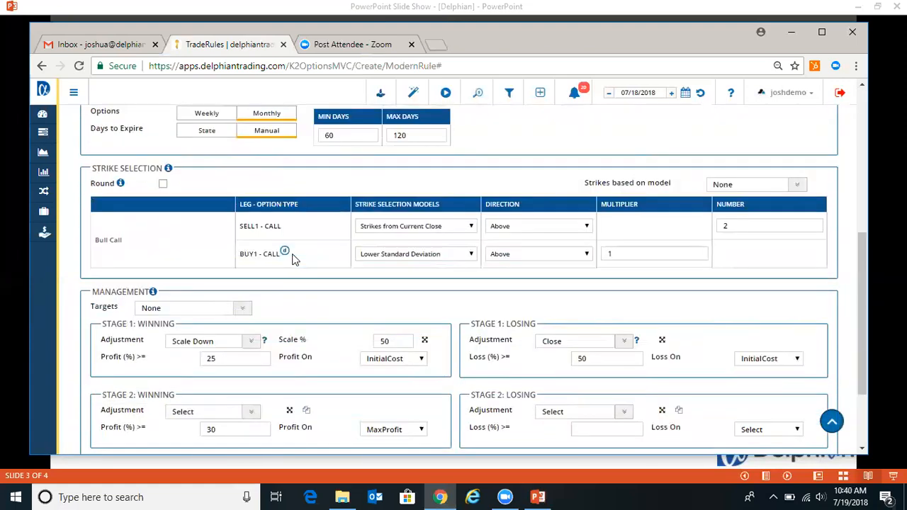
{"action": "left_click", "coordinate": [252, 233]}
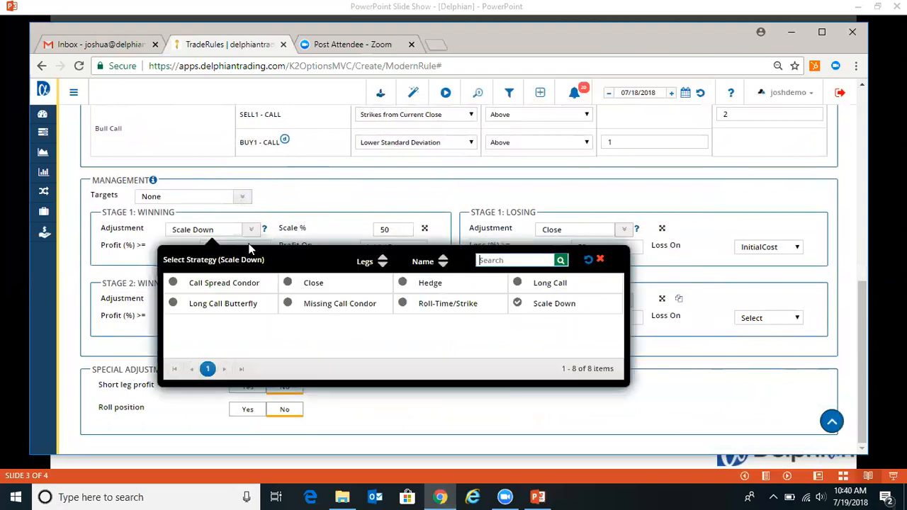
{"action": "left_click", "coordinate": [289, 282]}
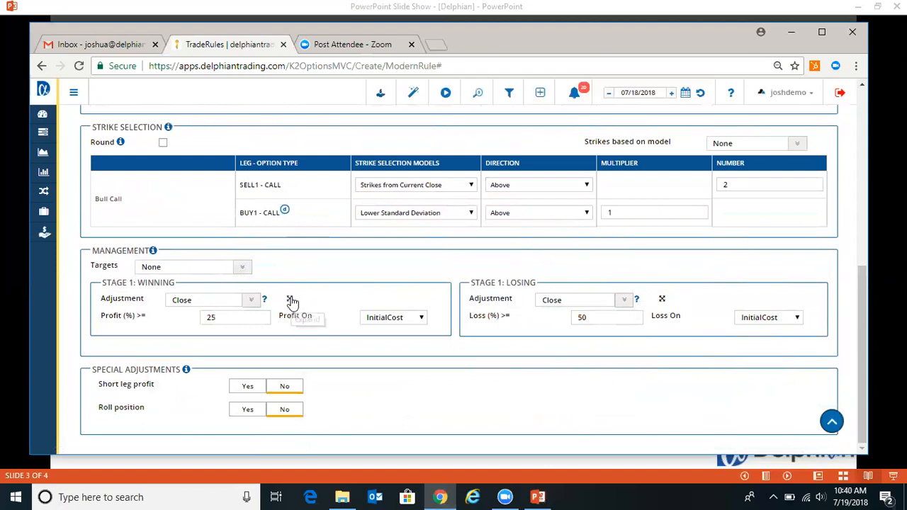
{"action": "left_click", "coordinate": [290, 301]}
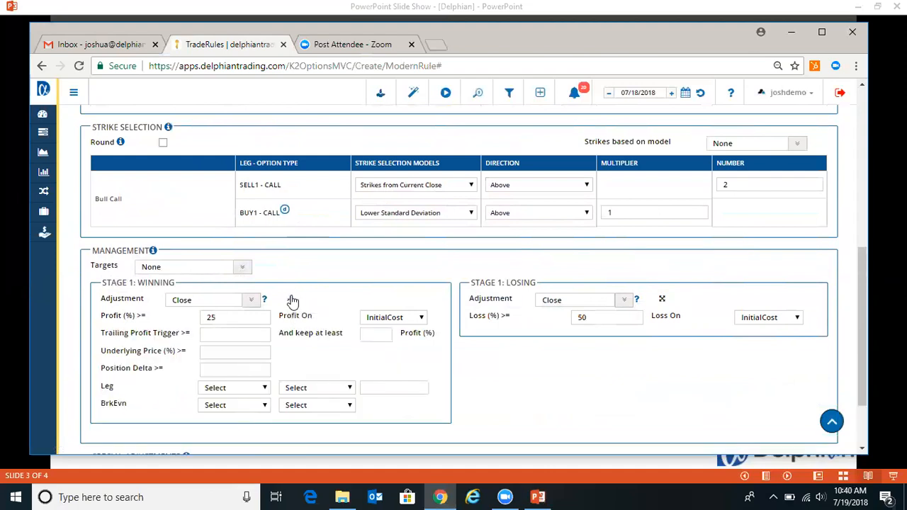
- Set the Stage 1 Winning trailing profit trigger to 20 and keep at least 50 percent profit
{"action": "scroll", "coordinate": [283, 291], "scroll_direction": "down", "scroll_amount": 1}
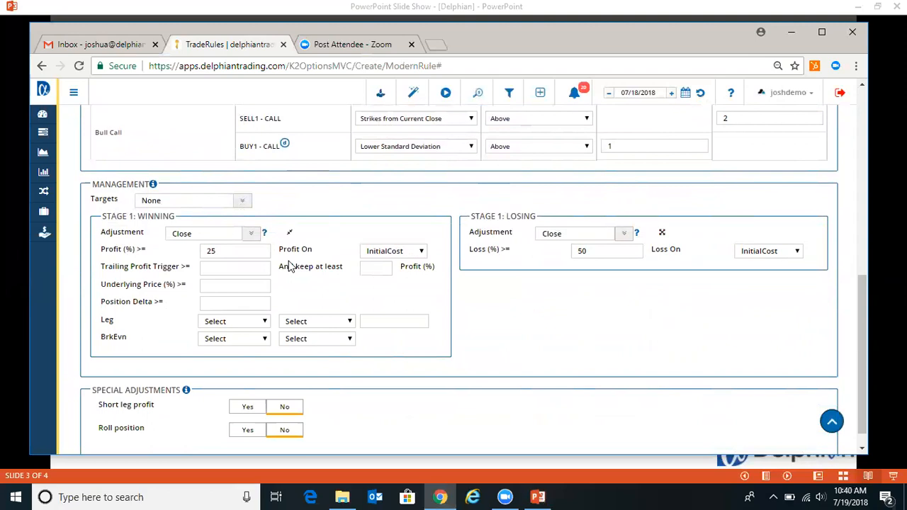
{"action": "left_click", "coordinate": [211, 268]}
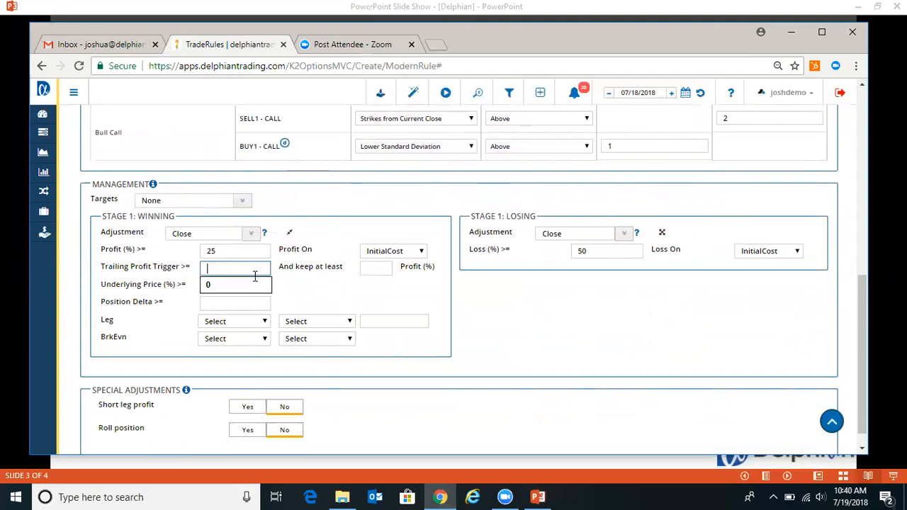
{"action": "type", "text": "20"}
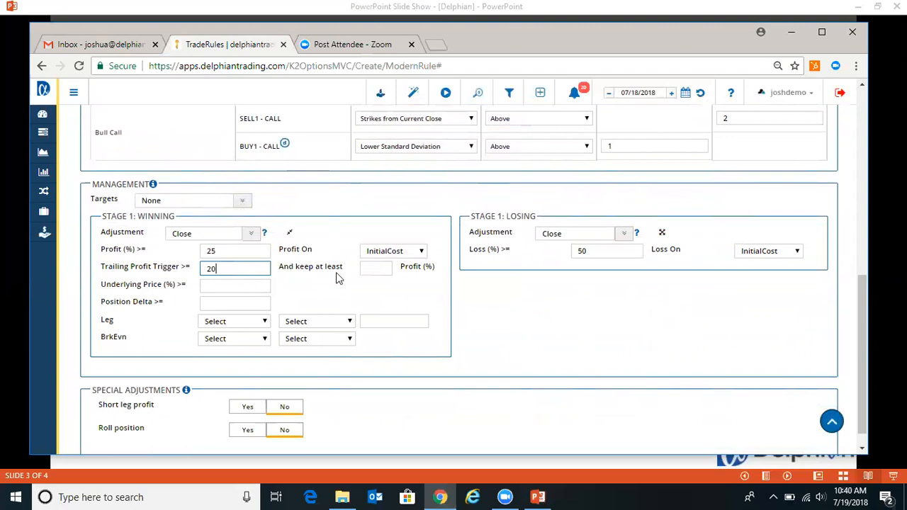
{"action": "left_click", "coordinate": [378, 269]}
{"action": "type", "text": "50"}
{"action": "left_click", "coordinate": [397, 286]}
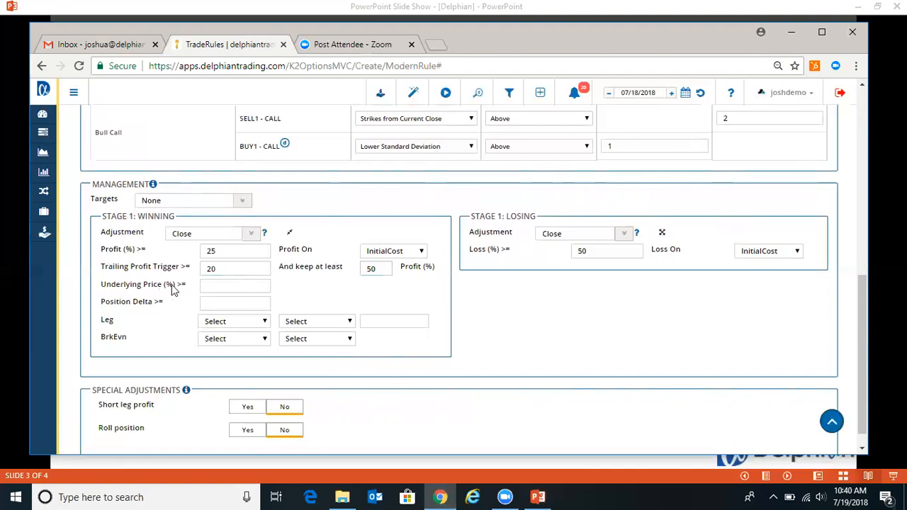
- Set the Stage 1 Winning underlying price condition to at least 5 percent
{"action": "left_click", "coordinate": [235, 285]}
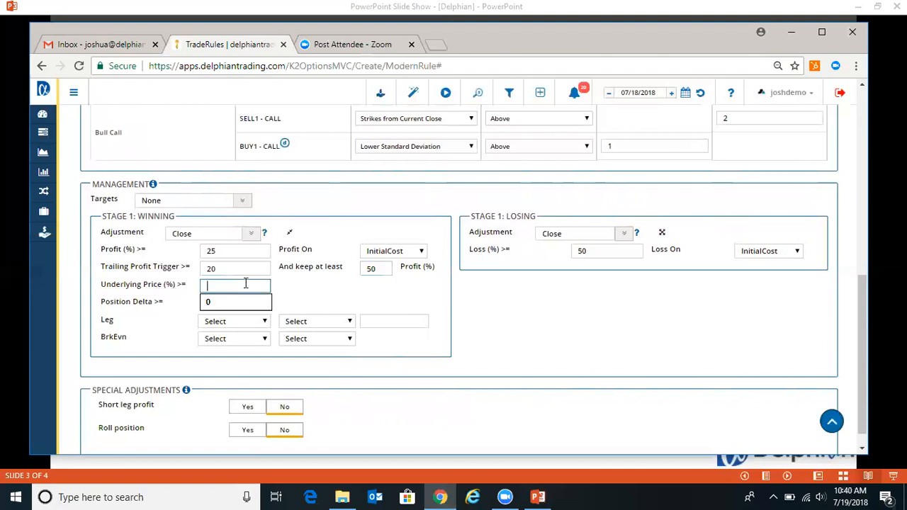
{"action": "type", "text": "5"}
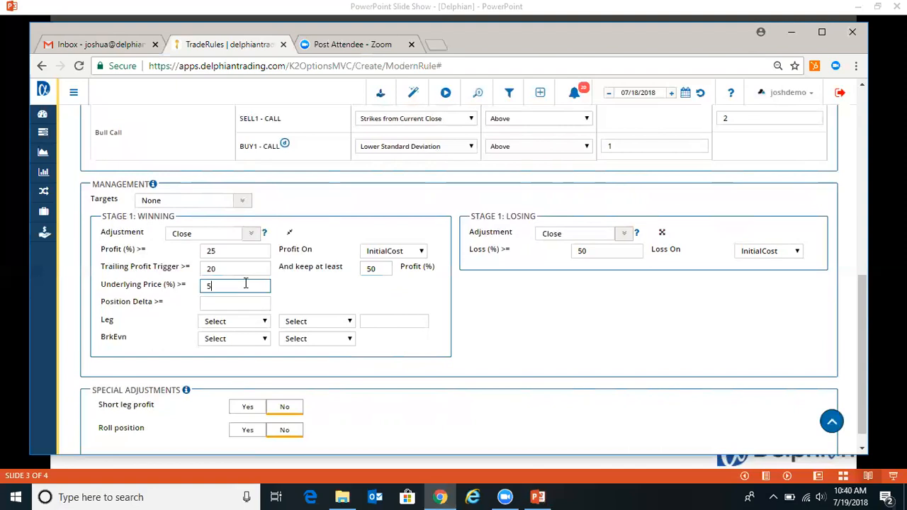
{"action": "left_click", "coordinate": [287, 284]}
- Set the Stage 1 Winning leg condition to SELL1 with Delta LT 20
{"action": "left_click", "coordinate": [244, 323]}
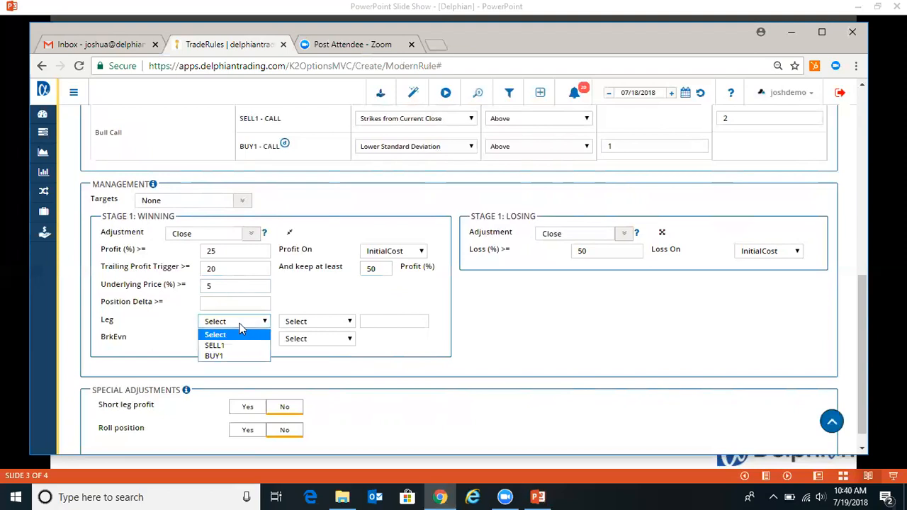
{"action": "left_click", "coordinate": [234, 345]}
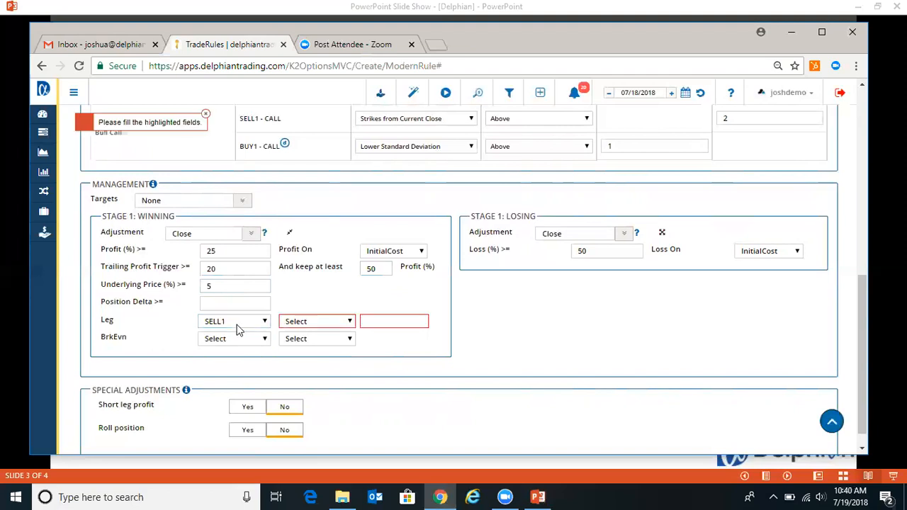
{"action": "left_click", "coordinate": [303, 322]}
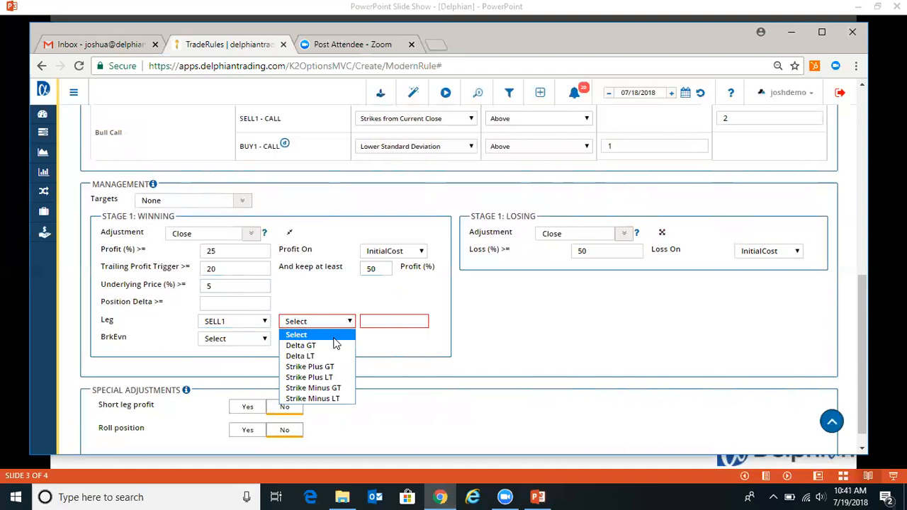
{"action": "left_click", "coordinate": [323, 357]}
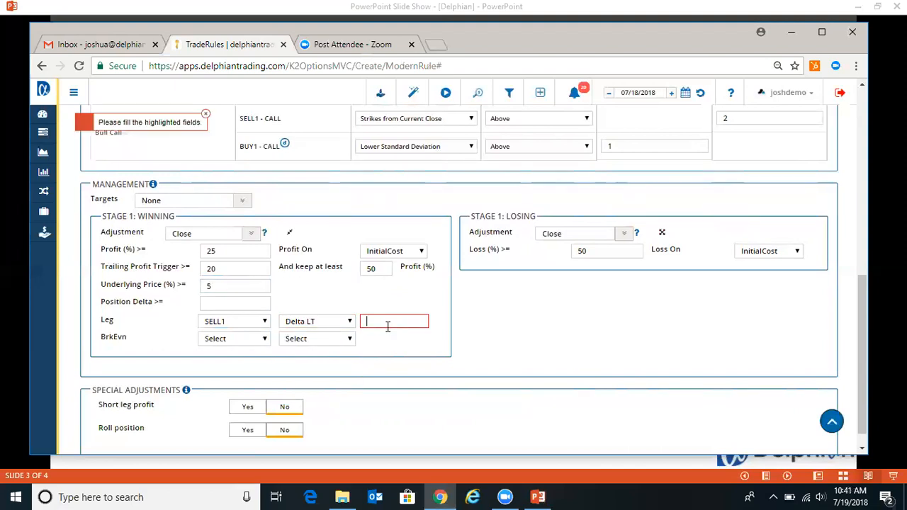
{"action": "type", "text": "20"}
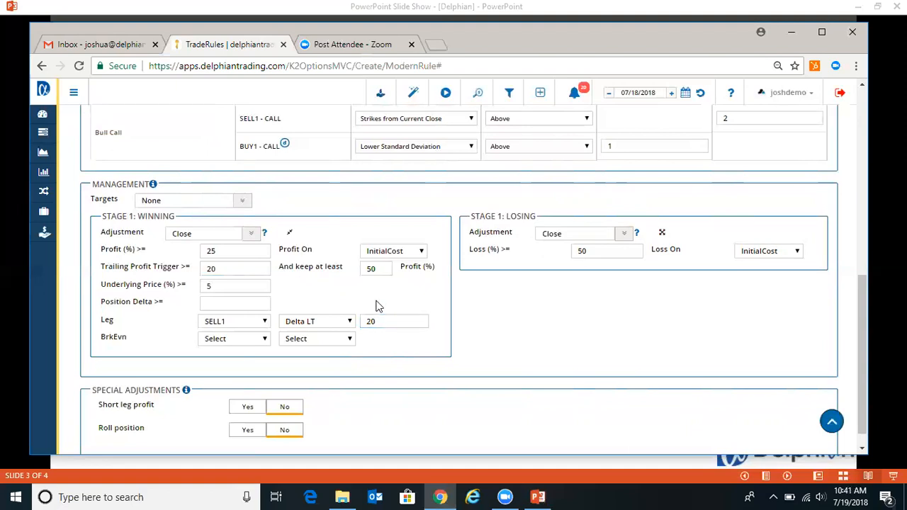
- Set the Stage 1 Winning break-even condition to Brk Even Above, and switch its direction to Below
{"action": "left_click", "coordinate": [263, 338]}
{"action": "left_click", "coordinate": [231, 364]}
{"action": "left_click", "coordinate": [301, 342]}
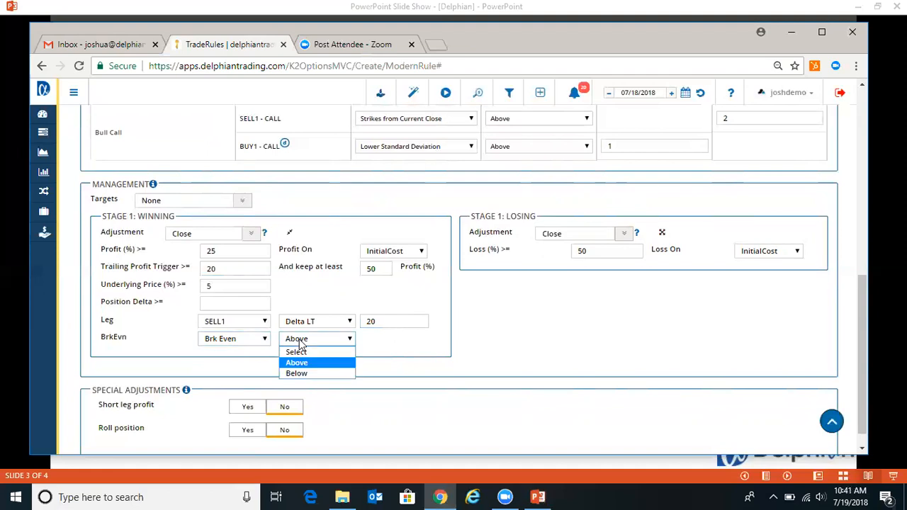
{"action": "left_click", "coordinate": [298, 363]}
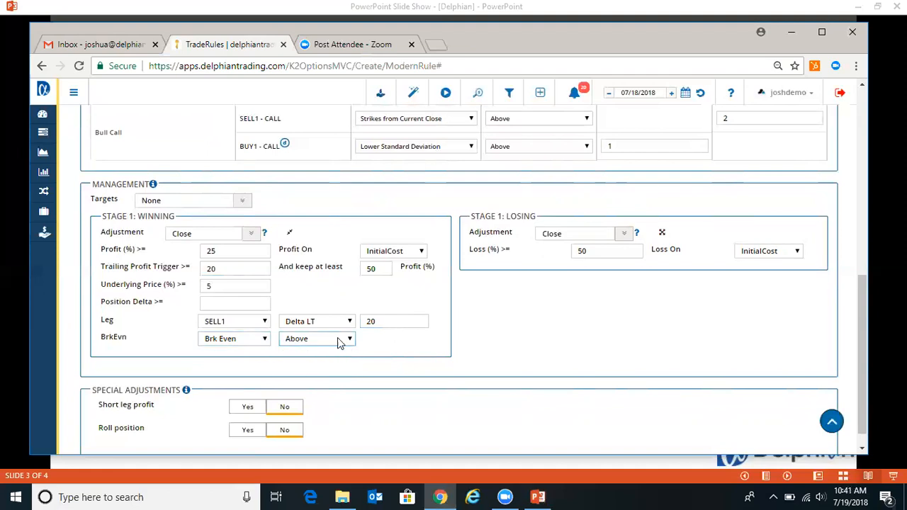
{"action": "left_click", "coordinate": [295, 343]}
{"action": "left_click", "coordinate": [298, 373]}
{"action": "left_click", "coordinate": [318, 303]}
- Reset the Stage 1 Winning leg and break-even conditions to Select
{"action": "left_click", "coordinate": [263, 324]}
{"action": "left_click", "coordinate": [258, 335]}
{"action": "left_click", "coordinate": [257, 339]}
{"action": "left_click", "coordinate": [253, 350]}
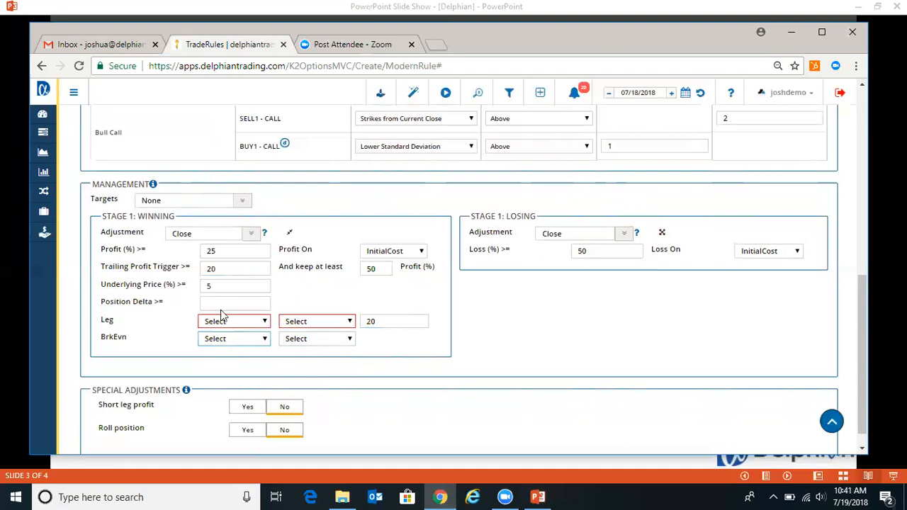
- Clear the Stage 1 Winning underlying price and trailing profit values, and collapse that stage's additional conditions
{"action": "left_click", "coordinate": [211, 286]}
{"action": "left_click_drag", "start_coordinate": [211, 286], "coordinate": [200, 292]}
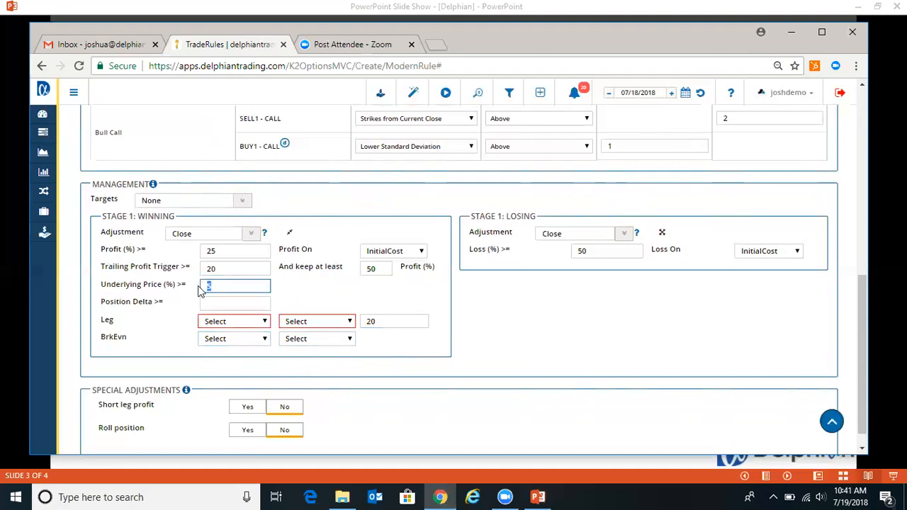
{"action": "key", "text": "BackSpace"}
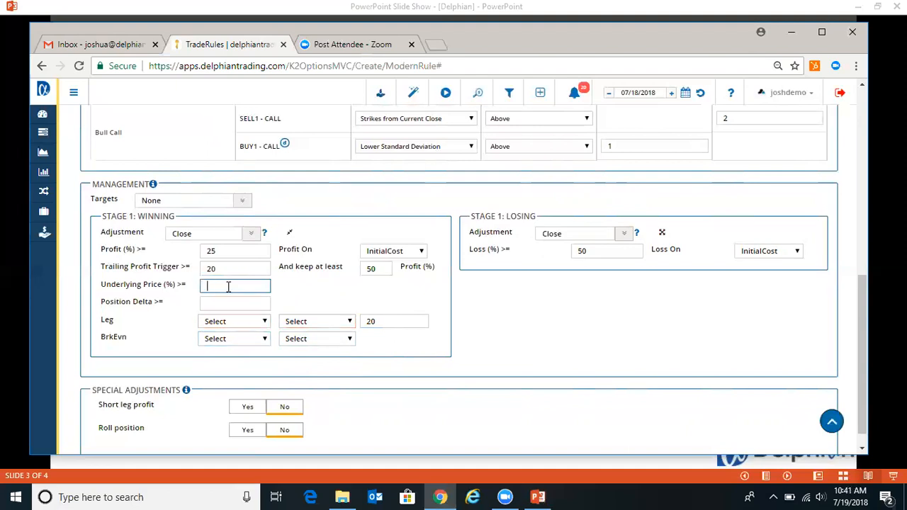
{"action": "left_click_drag", "start_coordinate": [229, 270], "coordinate": [202, 269]}
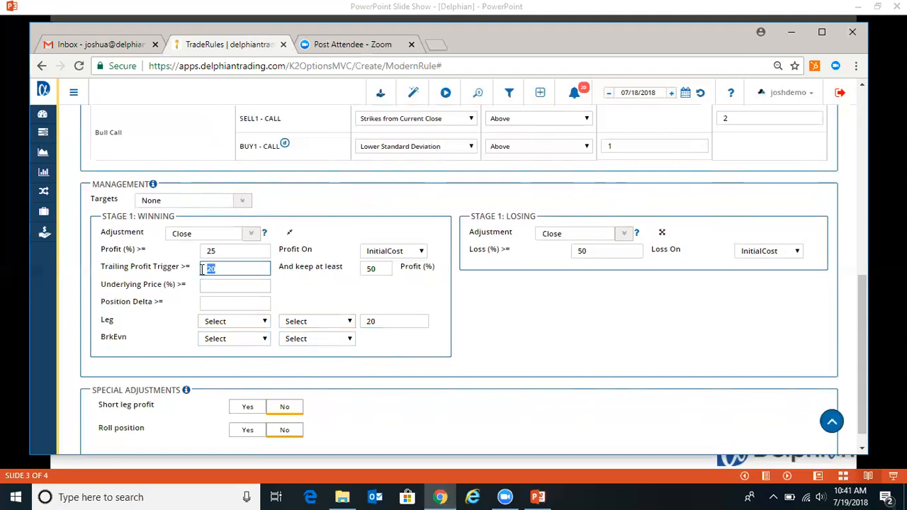
{"action": "key", "text": "BackSpace"}
{"action": "left_click_drag", "start_coordinate": [381, 269], "coordinate": [334, 275]}
{"action": "key", "text": "BackSpace"}
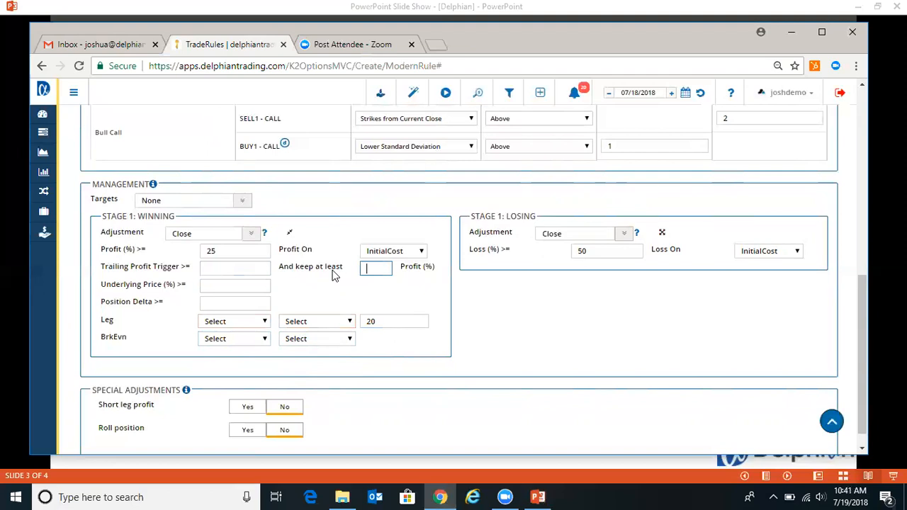
{"action": "left_click", "coordinate": [289, 232]}
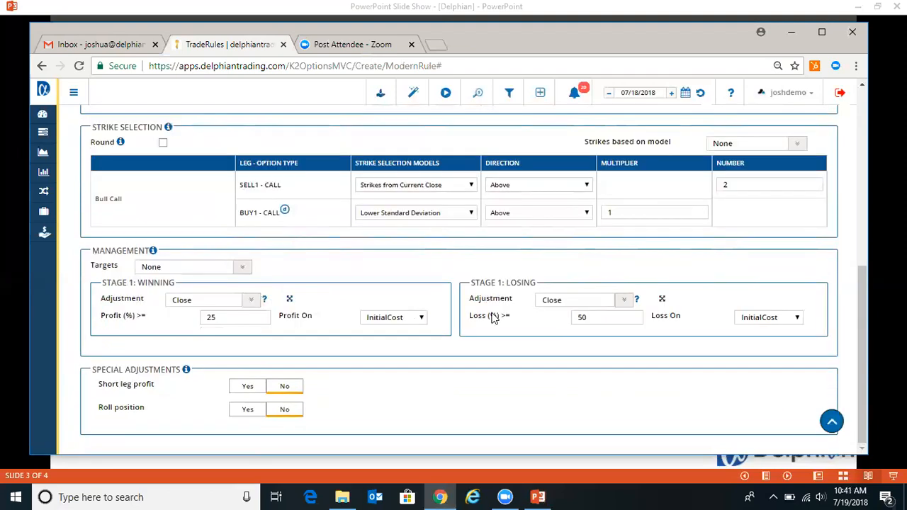
- Choose BUY1 as the leg in the Stage 1 Losing additional conditions and view its comparison options
{"action": "left_click", "coordinate": [662, 299]}
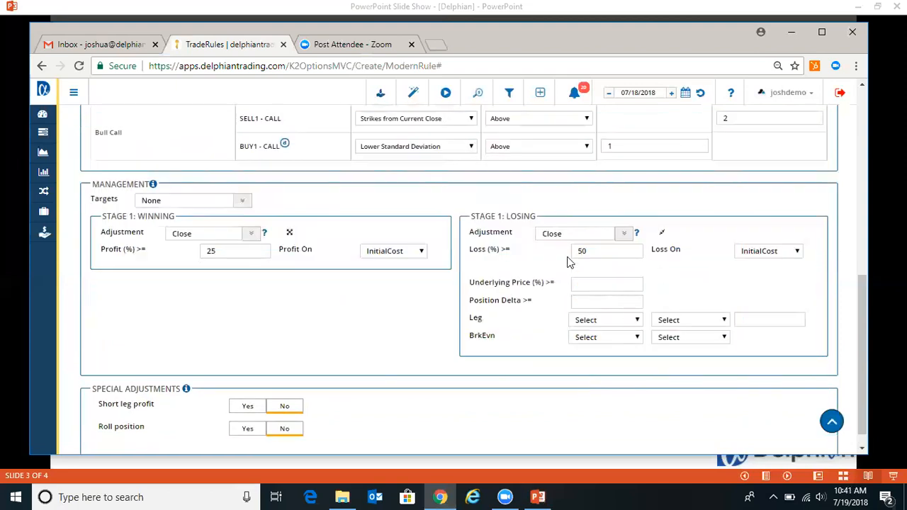
{"action": "left_click", "coordinate": [605, 318]}
{"action": "left_click", "coordinate": [688, 320]}
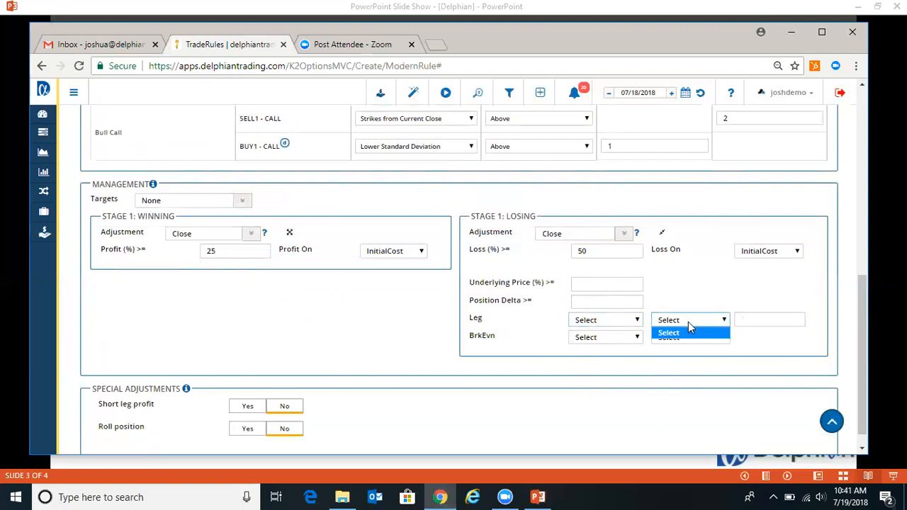
{"action": "left_click", "coordinate": [620, 320]}
{"action": "left_click", "coordinate": [606, 354]}
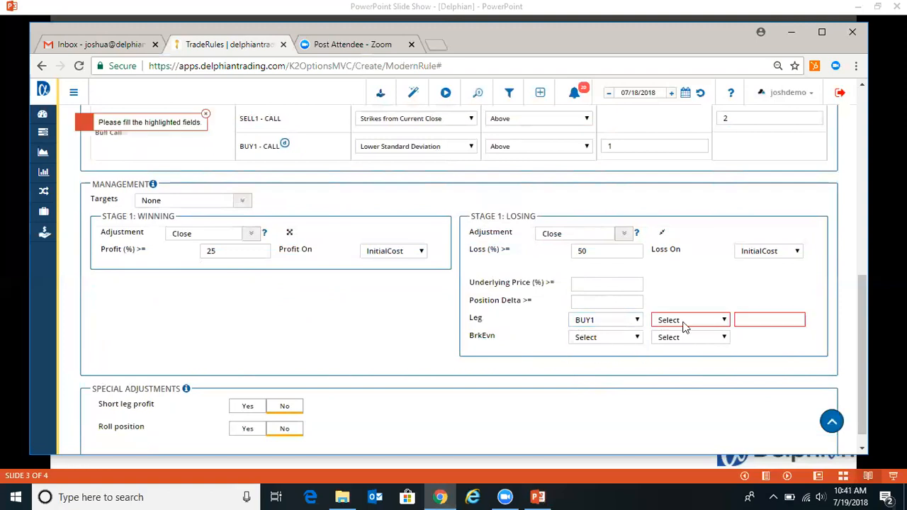
{"action": "left_click", "coordinate": [684, 320]}
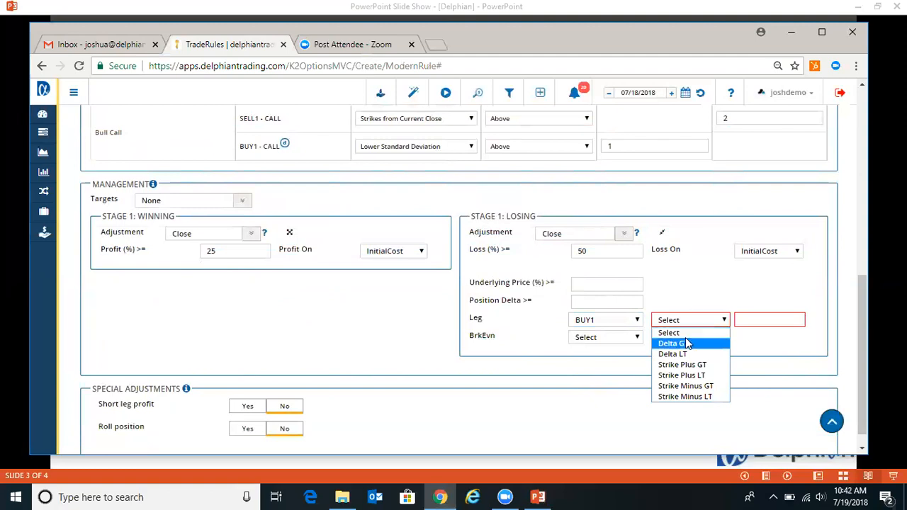
{"action": "left_click", "coordinate": [686, 287]}
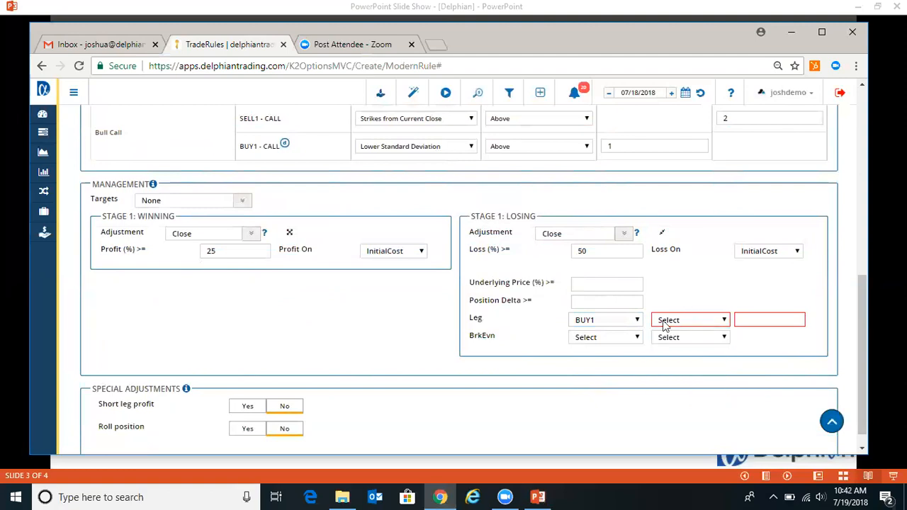
{"action": "left_click", "coordinate": [694, 320]}
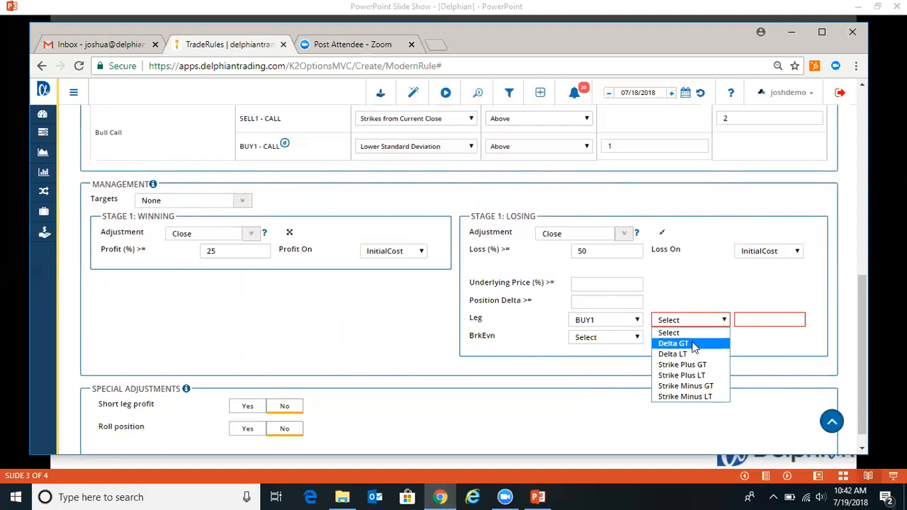
{"action": "left_click", "coordinate": [695, 319]}
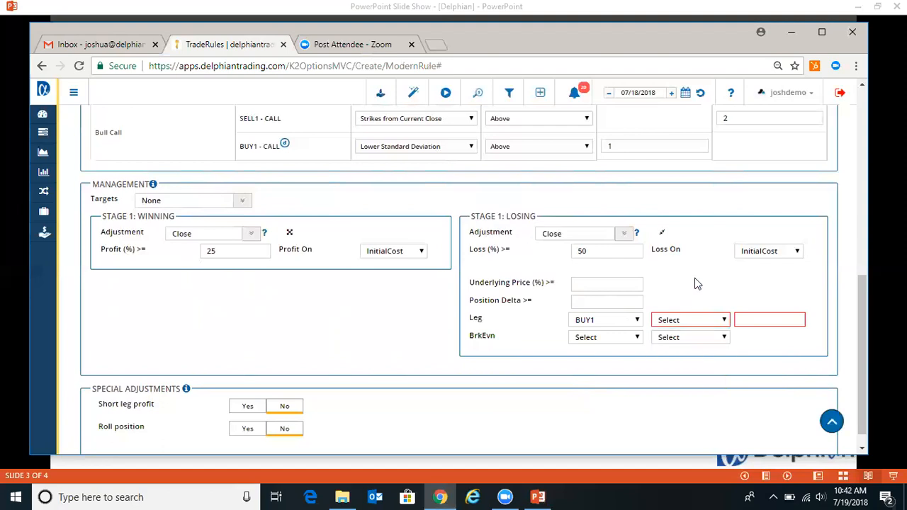
- Switch the Stage 1 Losing leg to SELL1 and view the comparison options for it
{"action": "left_click", "coordinate": [626, 321]}
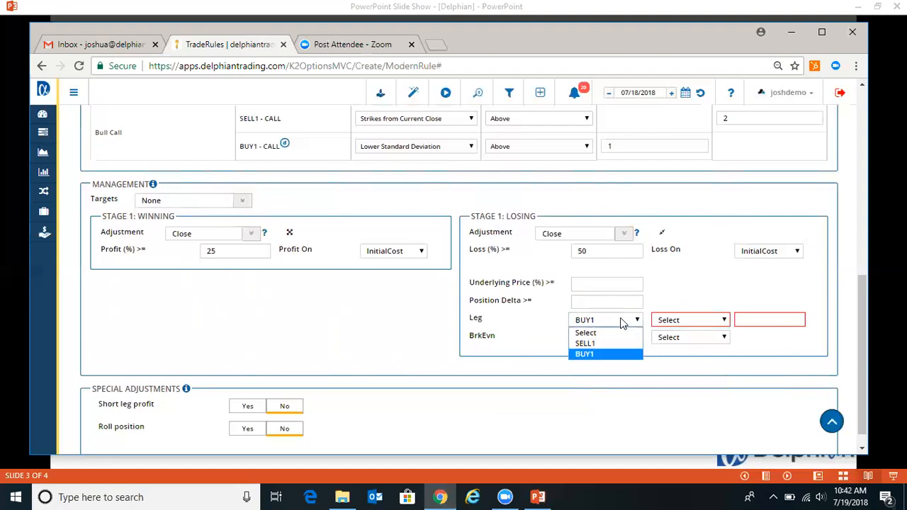
{"action": "left_click", "coordinate": [611, 344]}
{"action": "left_click", "coordinate": [677, 322]}
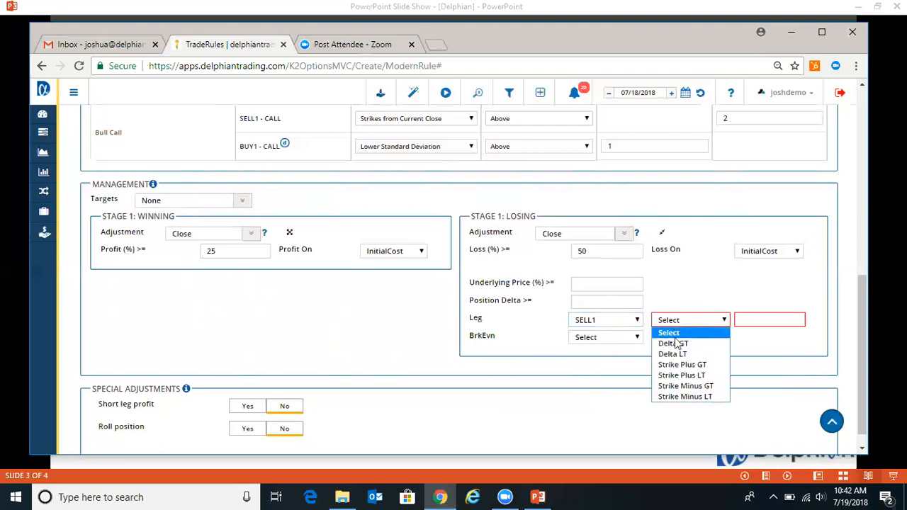
{"action": "left_click", "coordinate": [676, 292]}
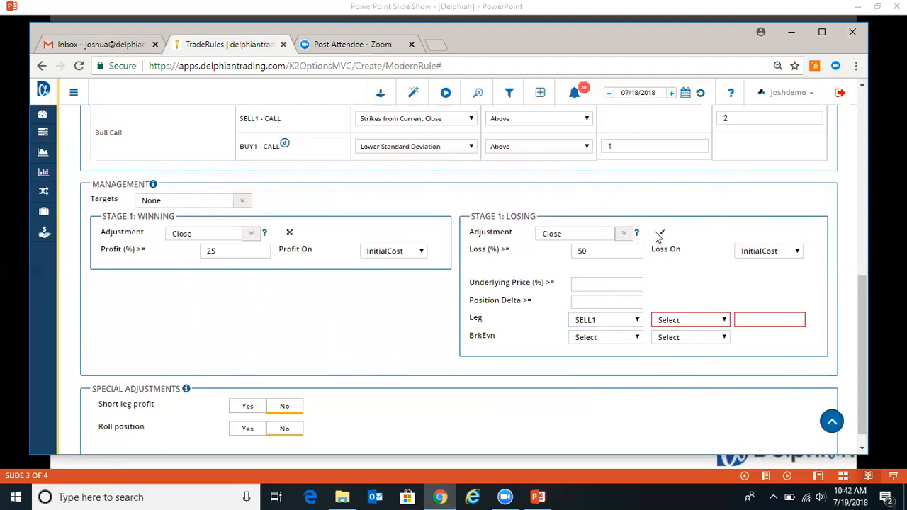
- Reset the Stage 1 Losing leg to Select and collapse that stage's additional conditions
{"action": "left_click", "coordinate": [612, 321]}
{"action": "left_click", "coordinate": [598, 331]}
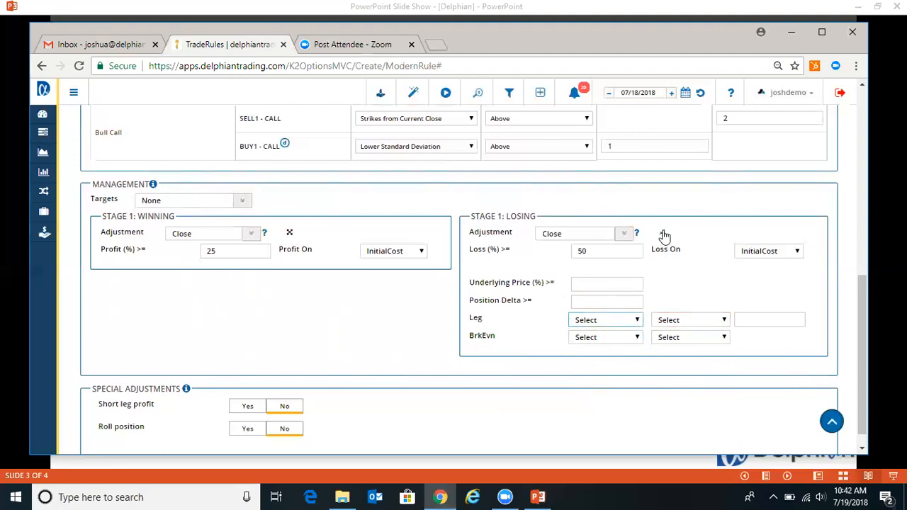
{"action": "left_click", "coordinate": [662, 233]}
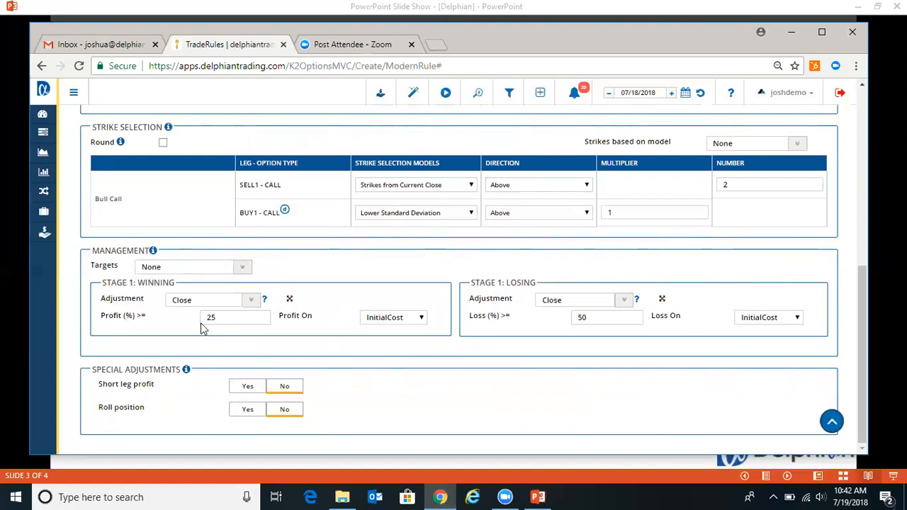
- Enable the short leg profit special adjustment with the Long Call strategy and a profit of 30 percent
{"action": "left_click", "coordinate": [248, 386]}
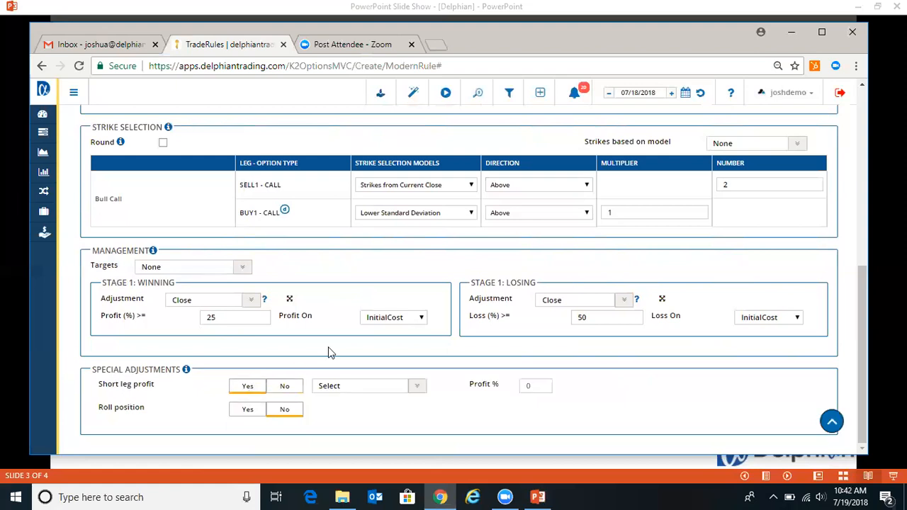
{"action": "left_click", "coordinate": [416, 387]}
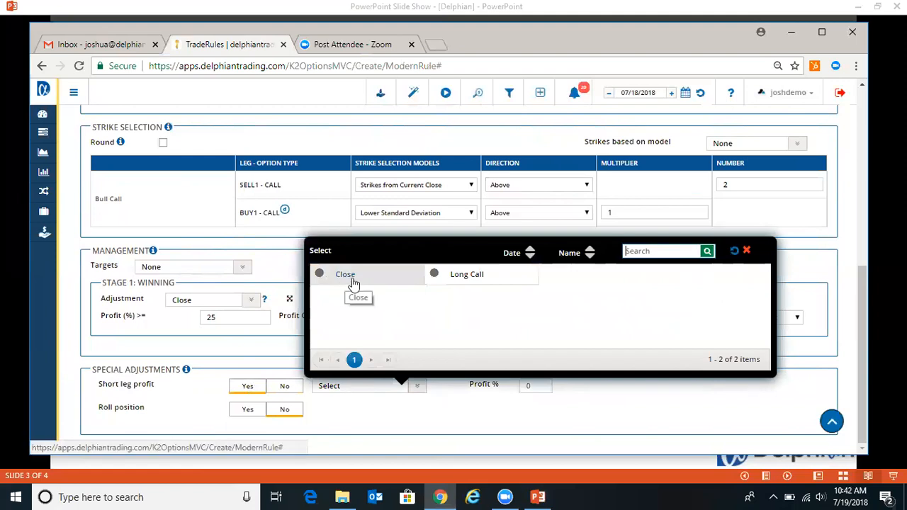
{"action": "left_click", "coordinate": [468, 277]}
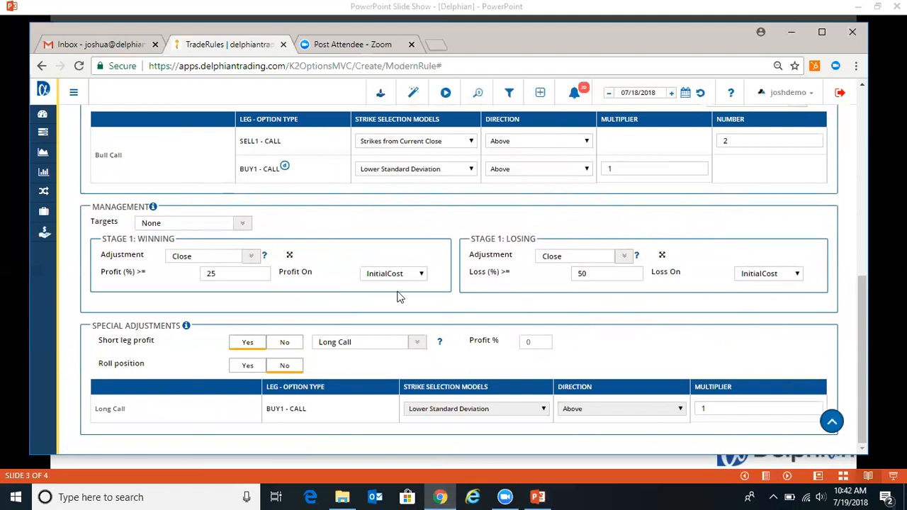
{"action": "left_click", "coordinate": [537, 340]}
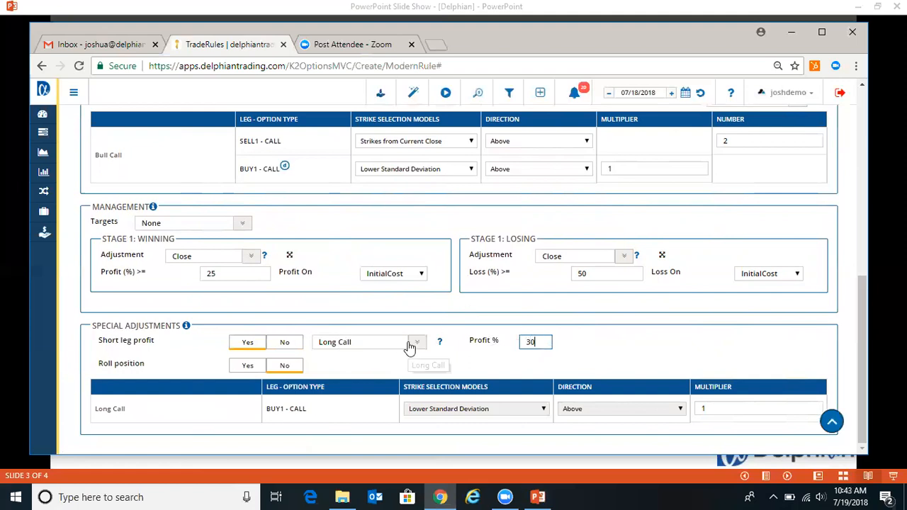
- Turn off the short leg profit adjustment and enable Roll position with the Roll Time/Strike adjustment
{"action": "left_click", "coordinate": [290, 343]}
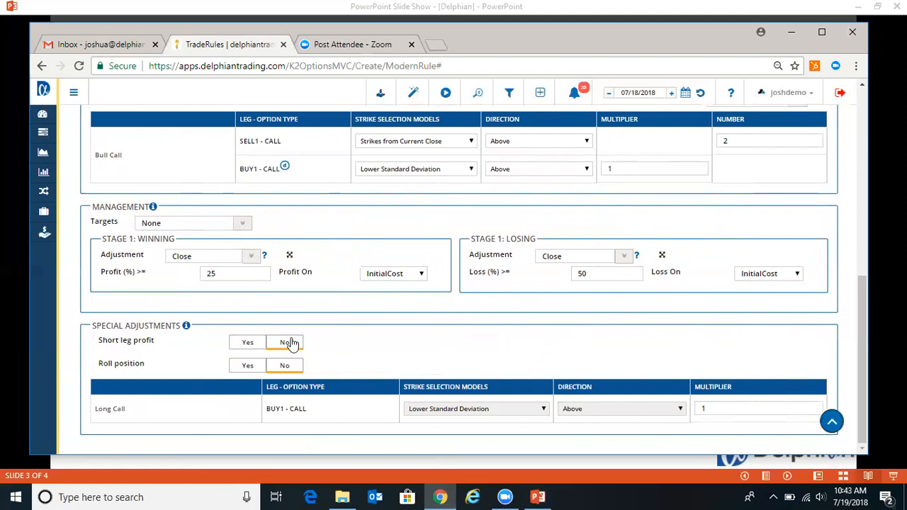
{"action": "left_click", "coordinate": [241, 367]}
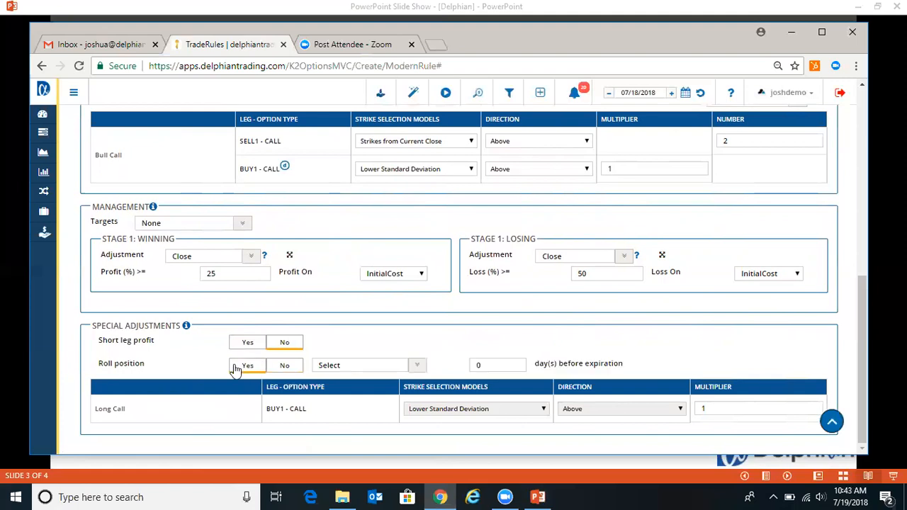
{"action": "left_click", "coordinate": [418, 367]}
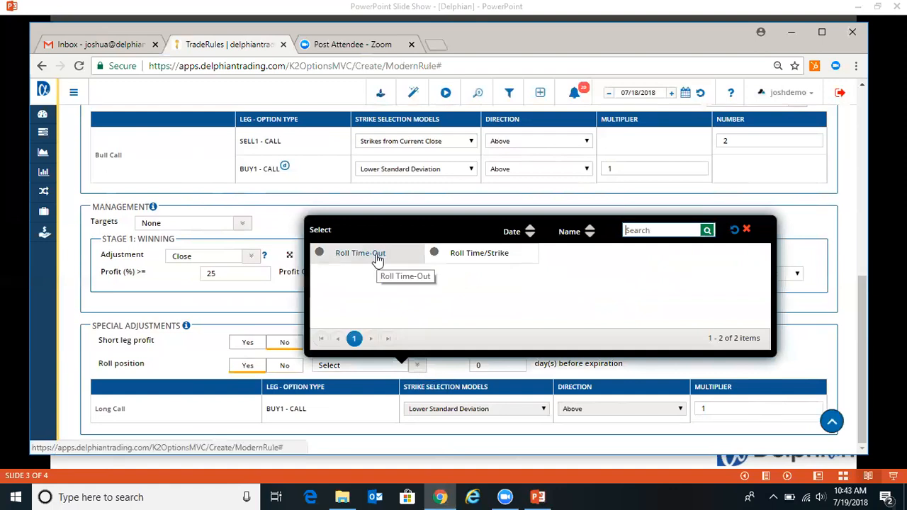
{"action": "left_click", "coordinate": [458, 255]}
- Try 7 and 20 days before expiration for the position roll, clear the value and turn Roll position off
{"action": "double_click", "coordinate": [503, 362]}
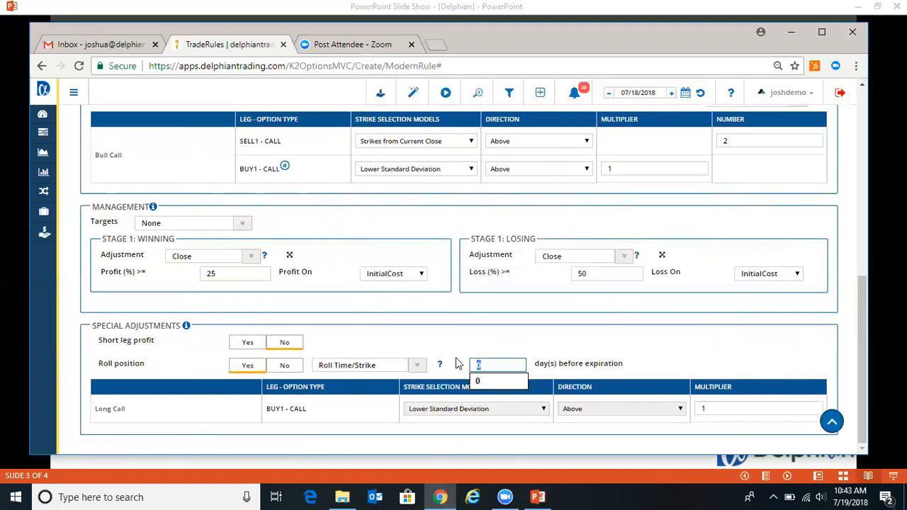
{"action": "type", "text": "7"}
{"action": "key", "text": "BackSpace"}
{"action": "type", "text": "20"}
{"action": "key", "text": "BackSpace"}
{"action": "key", "text": "BackSpace"}
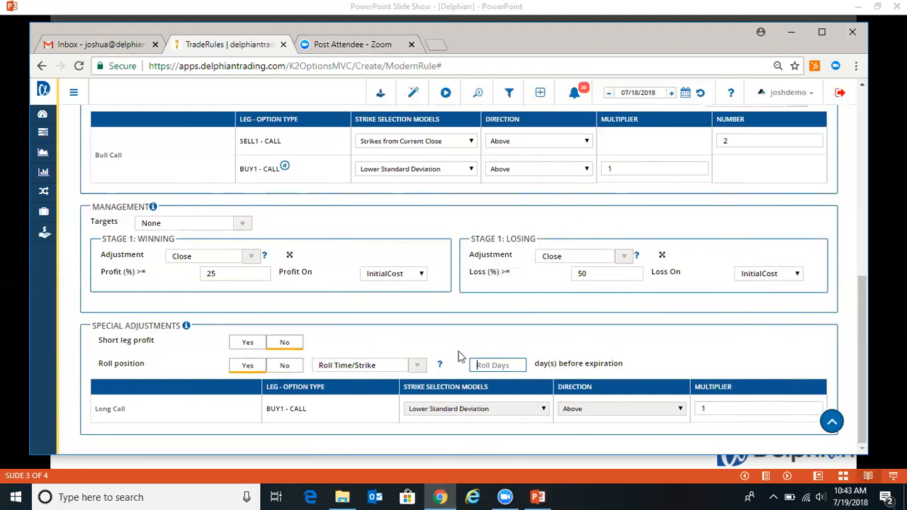
{"action": "left_click", "coordinate": [284, 366]}
- Change the opening strategy from the second page of strategies to Iron Condor
{"action": "scroll", "coordinate": [305, 327], "scroll_direction": "up", "scroll_amount": 6}
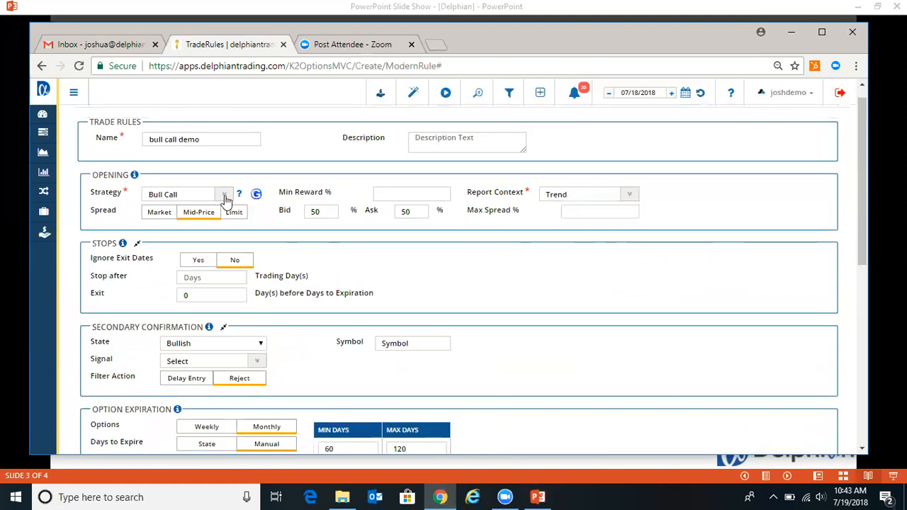
{"action": "left_click", "coordinate": [224, 194]}
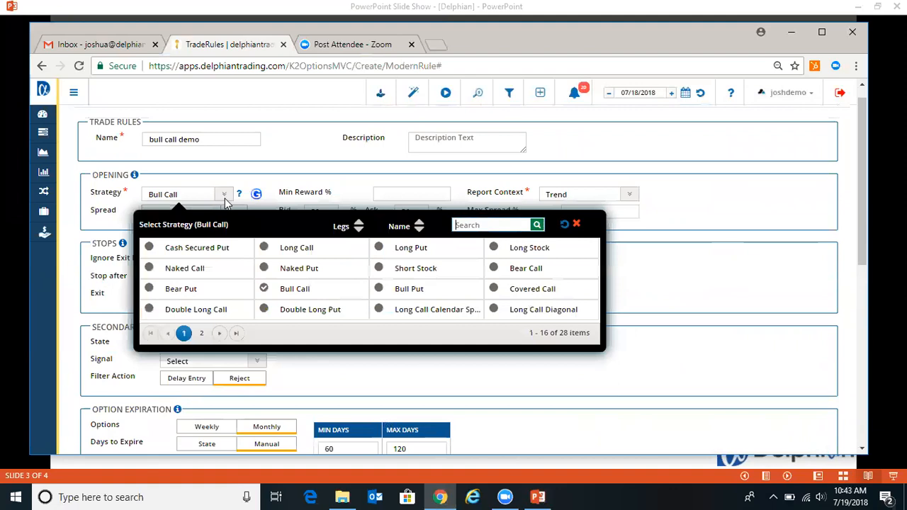
{"action": "left_click", "coordinate": [220, 333]}
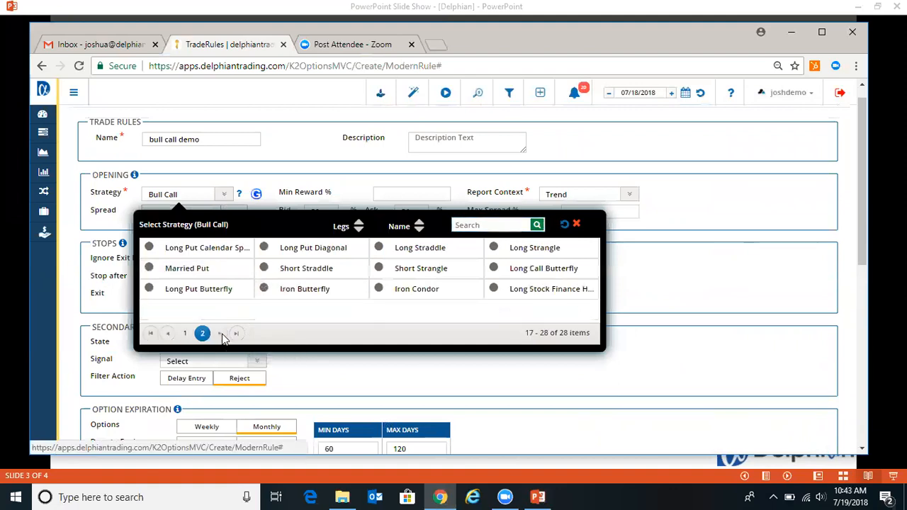
{"action": "left_click", "coordinate": [403, 292]}
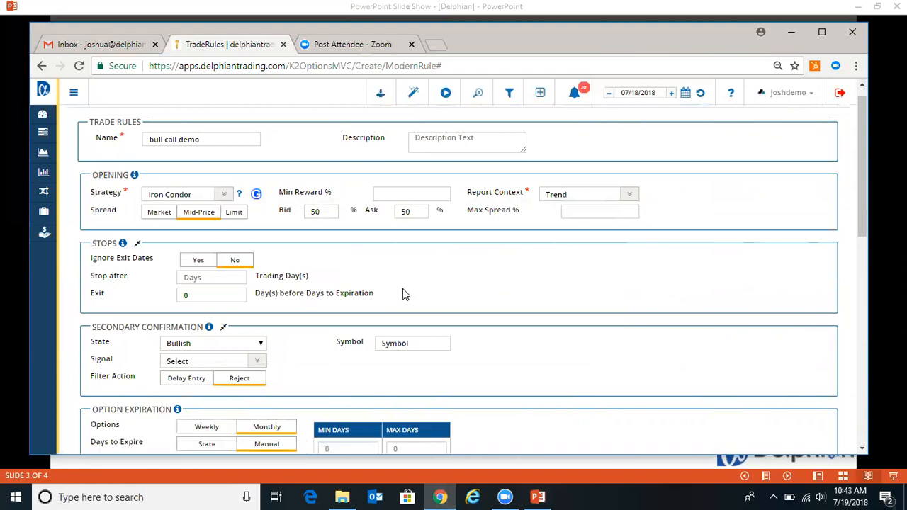
- Examine the Iron Condor's strike selection legs and one side adjustments, and view the adjustment choices for the Buy1 tested strike
{"action": "scroll", "coordinate": [348, 225], "scroll_direction": "down", "scroll_amount": 3}
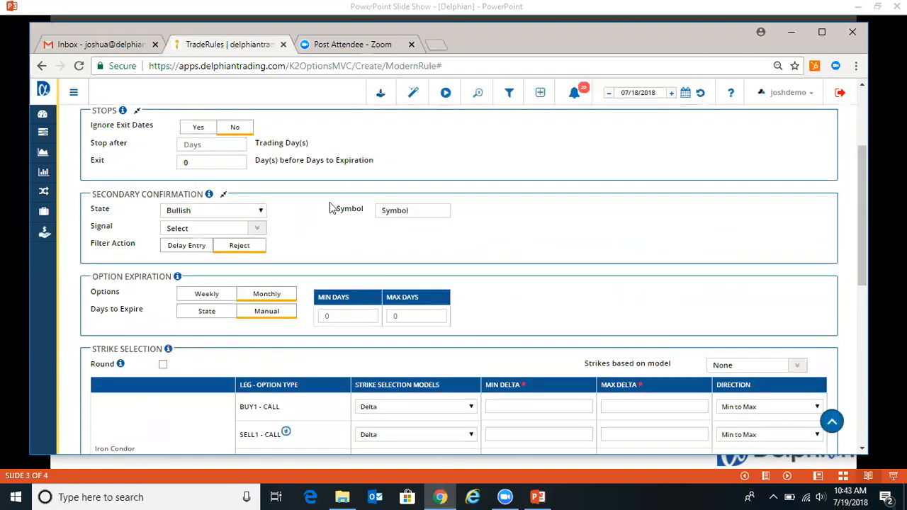
{"action": "scroll", "coordinate": [333, 208], "scroll_direction": "down", "scroll_amount": 3}
{"action": "scroll", "coordinate": [304, 228], "scroll_direction": "down", "scroll_amount": 2}
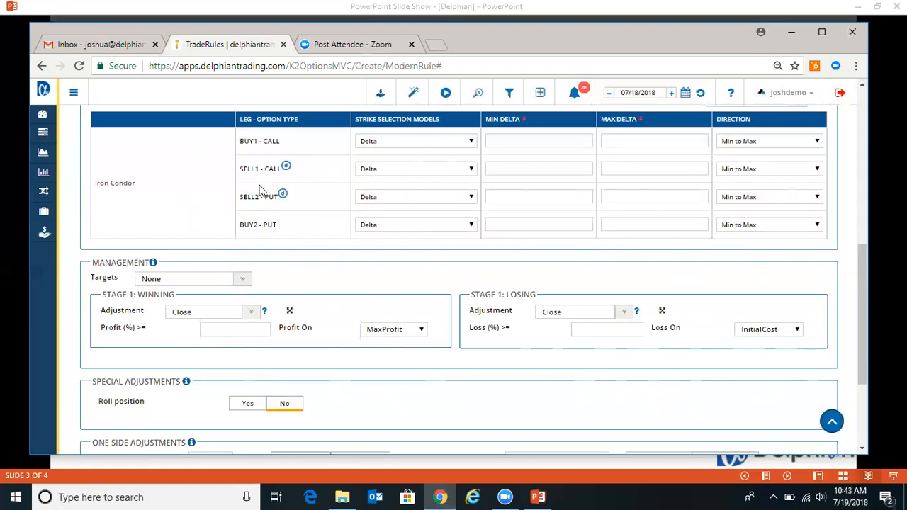
{"action": "scroll", "coordinate": [298, 227], "scroll_direction": "down", "scroll_amount": 2}
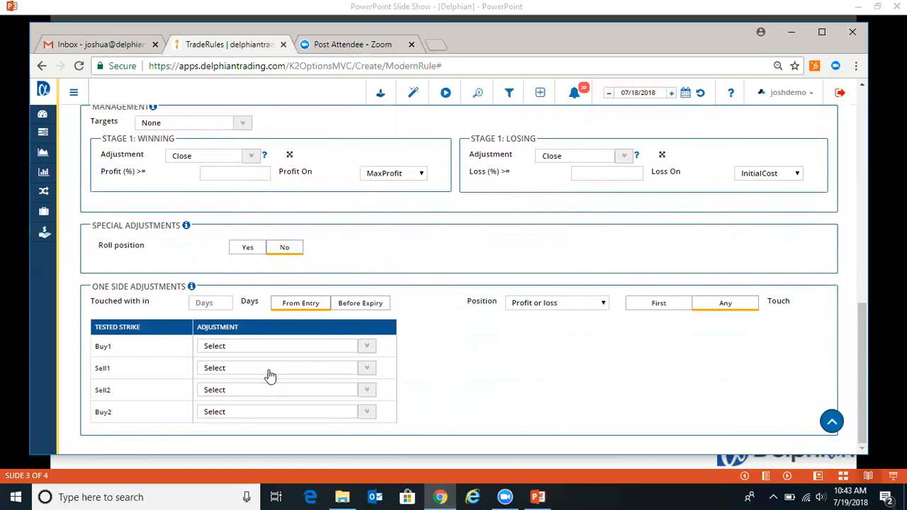
{"action": "left_click", "coordinate": [245, 351]}
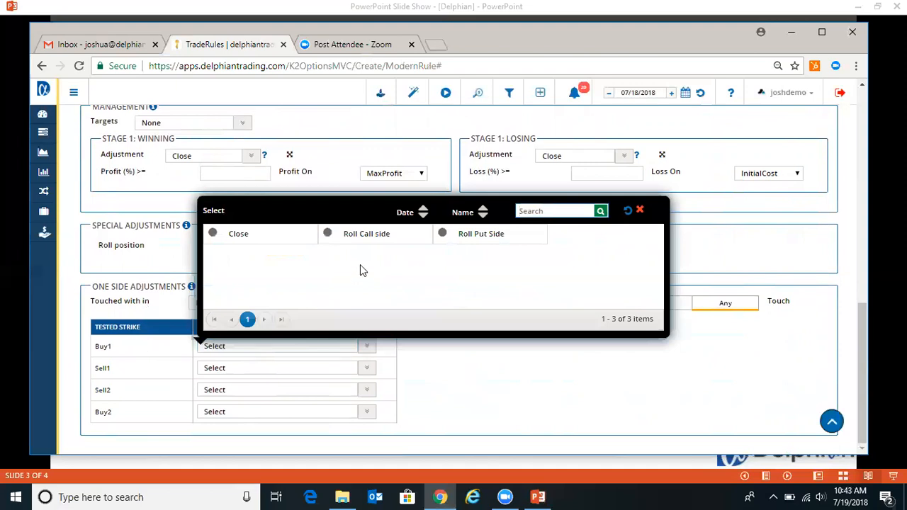
{"action": "left_click", "coordinate": [469, 372]}
- View the Iron Condor strategy's help diagram in the Opening section and close it
{"action": "scroll", "coordinate": [439, 347], "scroll_direction": "up", "scroll_amount": 2}
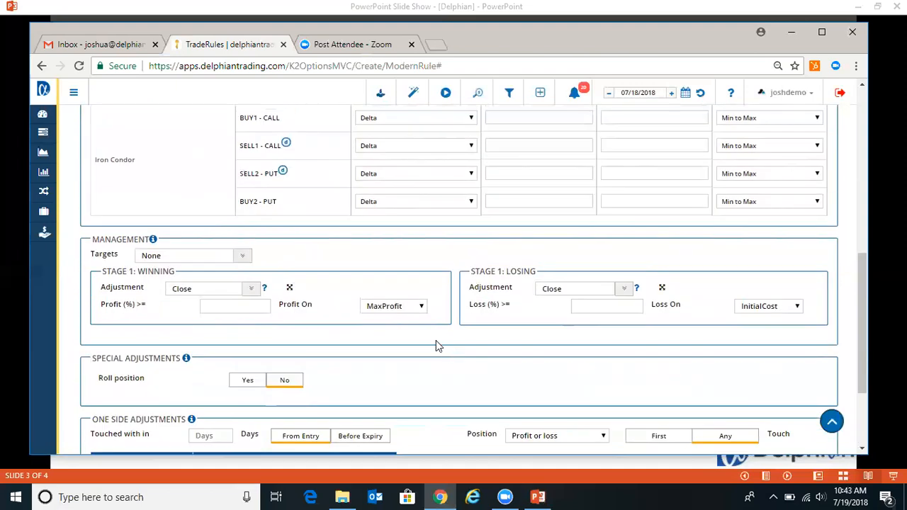
{"action": "scroll", "coordinate": [368, 284], "scroll_direction": "up", "scroll_amount": 2}
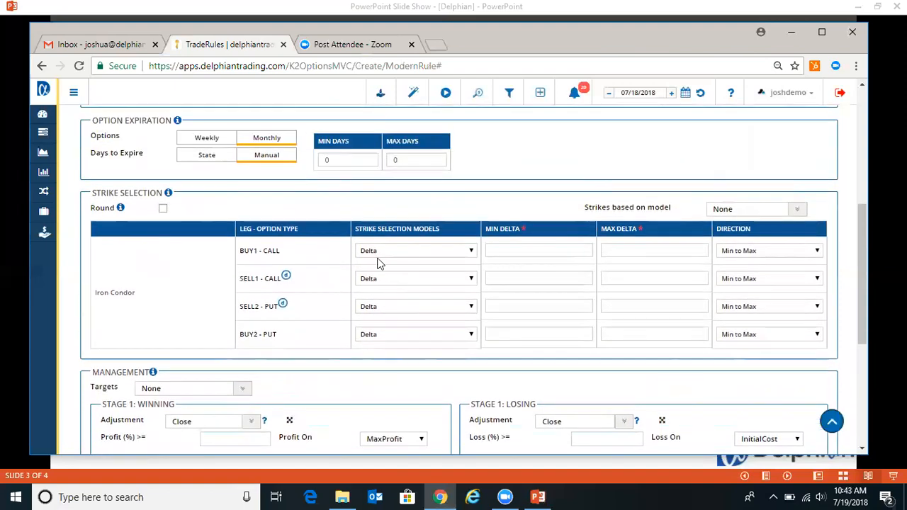
{"action": "scroll", "coordinate": [377, 259], "scroll_direction": "up", "scroll_amount": 4}
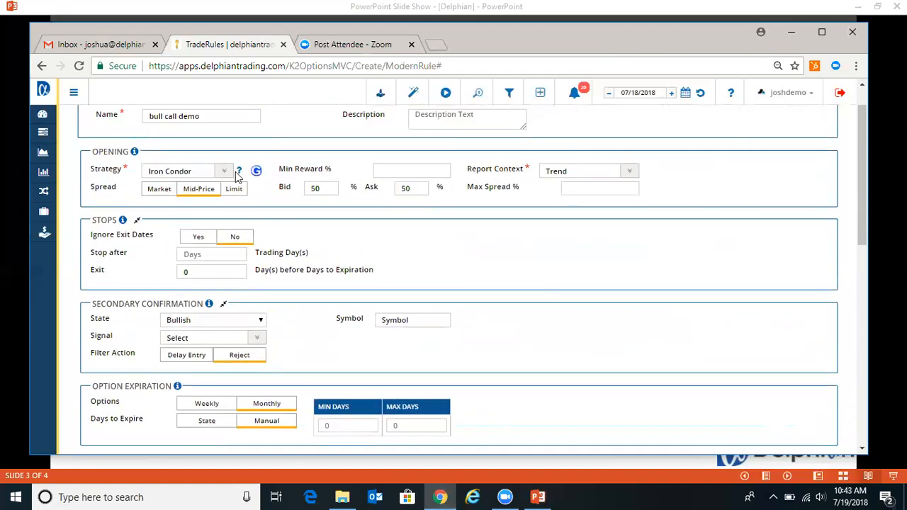
{"action": "left_click", "coordinate": [239, 171]}
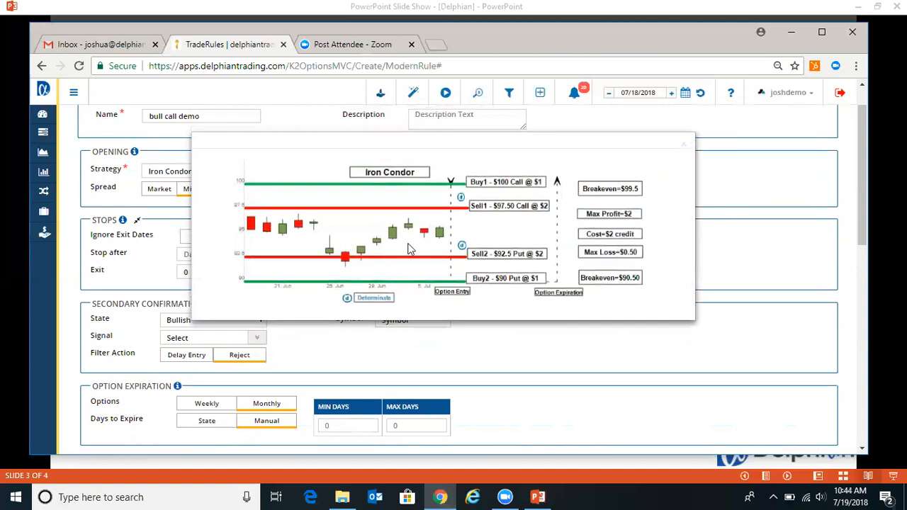
{"action": "left_click", "coordinate": [681, 148]}
{"action": "scroll", "coordinate": [442, 269], "scroll_direction": "up", "scroll_amount": 1}
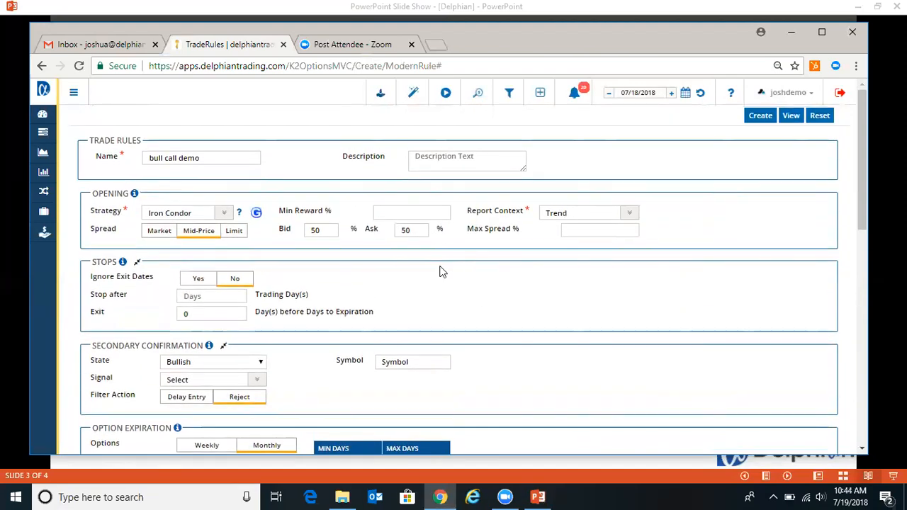
- View the Stage 1 Winning adjustment choices for the Iron Condor and close the list without changing the selection
{"action": "scroll", "coordinate": [430, 267], "scroll_direction": "down", "scroll_amount": 3}
{"action": "scroll", "coordinate": [430, 263], "scroll_direction": "down", "scroll_amount": 5}
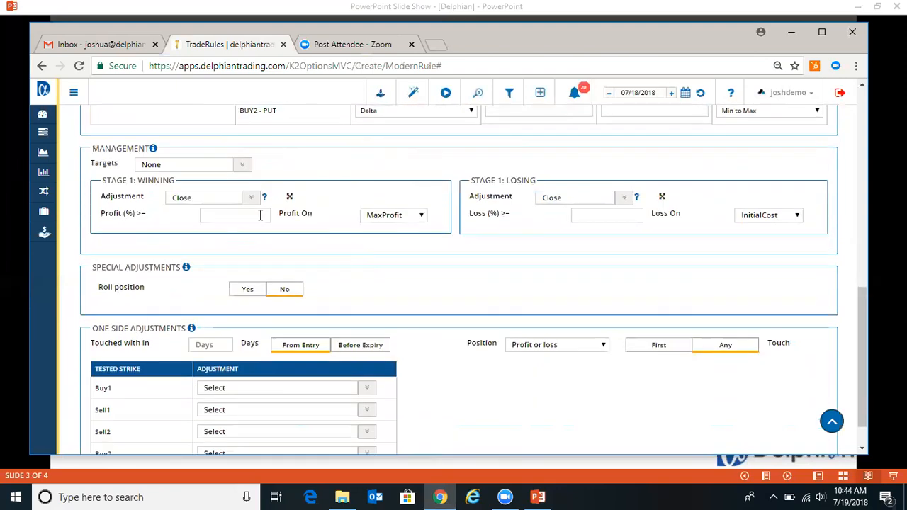
{"action": "left_click", "coordinate": [251, 197]}
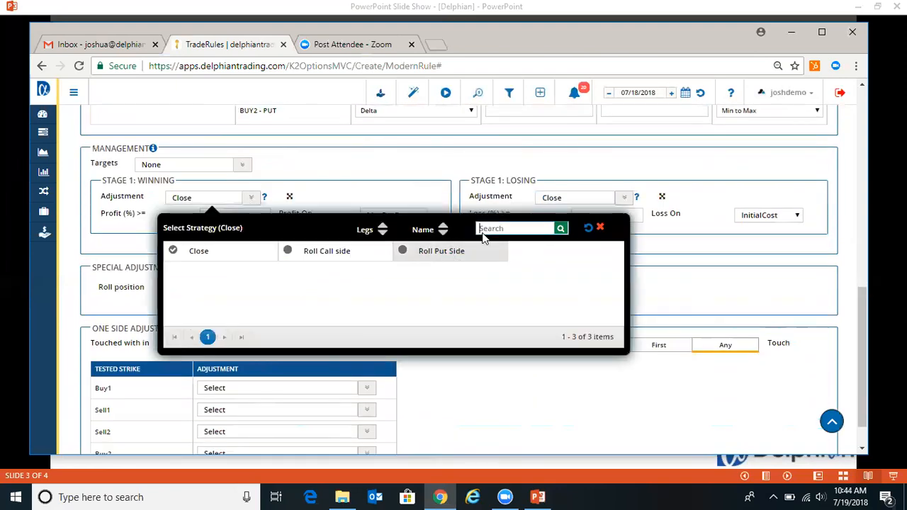
{"action": "left_click", "coordinate": [360, 170]}
- Change the opening strategy to Long Call
{"action": "scroll", "coordinate": [366, 233], "scroll_direction": "up", "scroll_amount": 5}
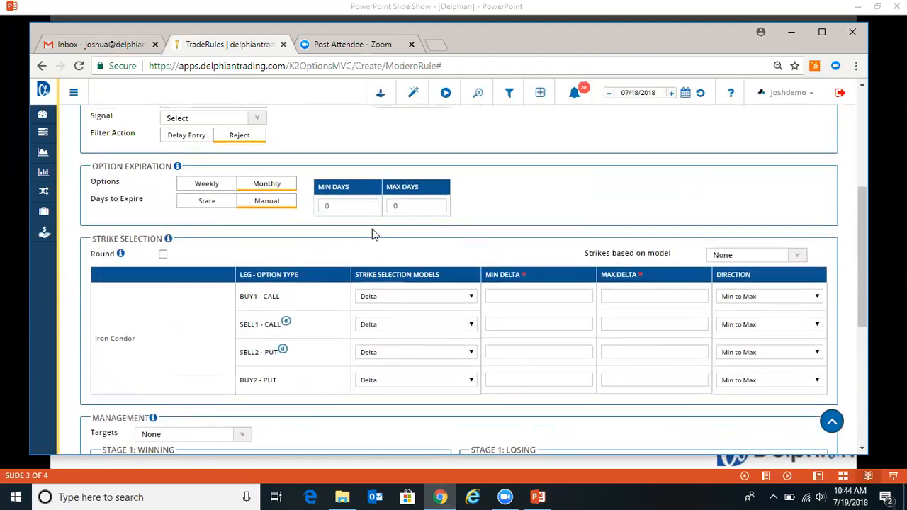
{"action": "scroll", "coordinate": [360, 234], "scroll_direction": "up", "scroll_amount": 3}
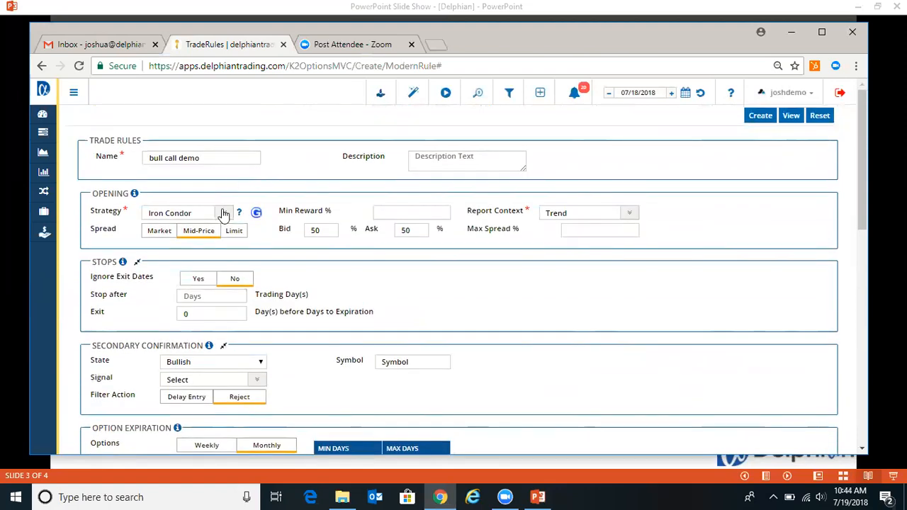
{"action": "left_click", "coordinate": [224, 213]}
{"action": "left_click", "coordinate": [296, 266]}
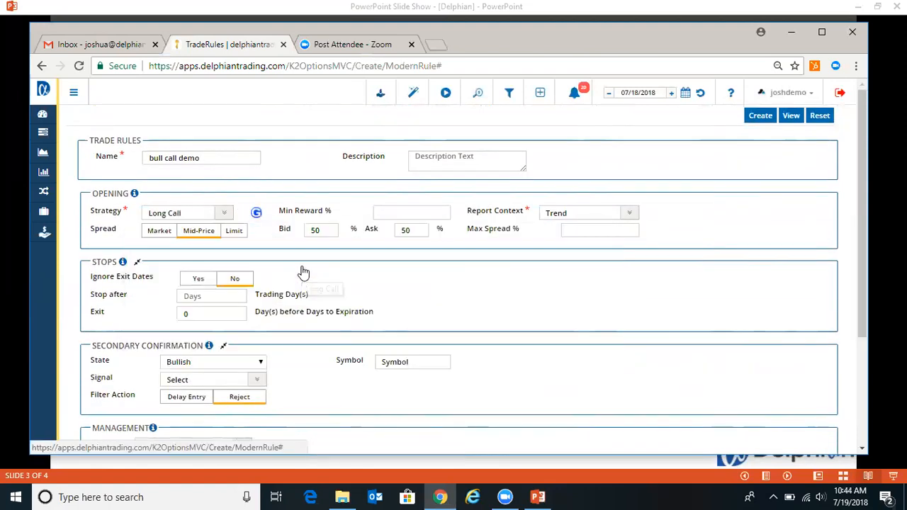
- View the Stage 1 Winning adjustment choices for the Long Call and close the list without changing the selection
{"action": "scroll", "coordinate": [357, 284], "scroll_direction": "down", "scroll_amount": 5}
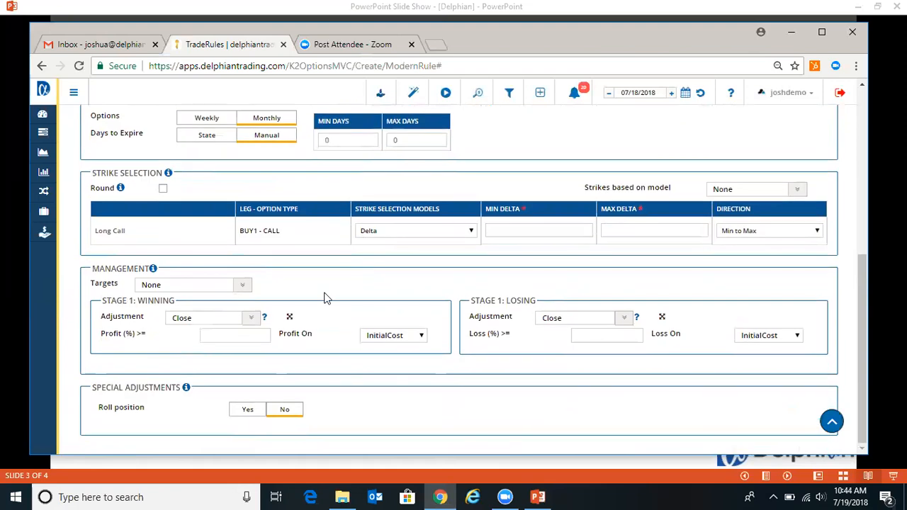
{"action": "left_click", "coordinate": [252, 317]}
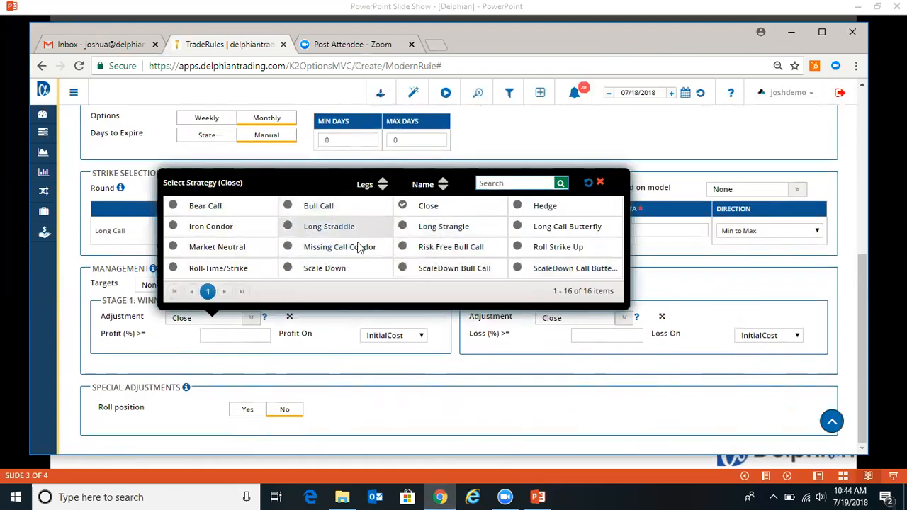
{"action": "left_click", "coordinate": [519, 130]}
{"action": "scroll", "coordinate": [476, 234], "scroll_direction": "up", "scroll_amount": 1}
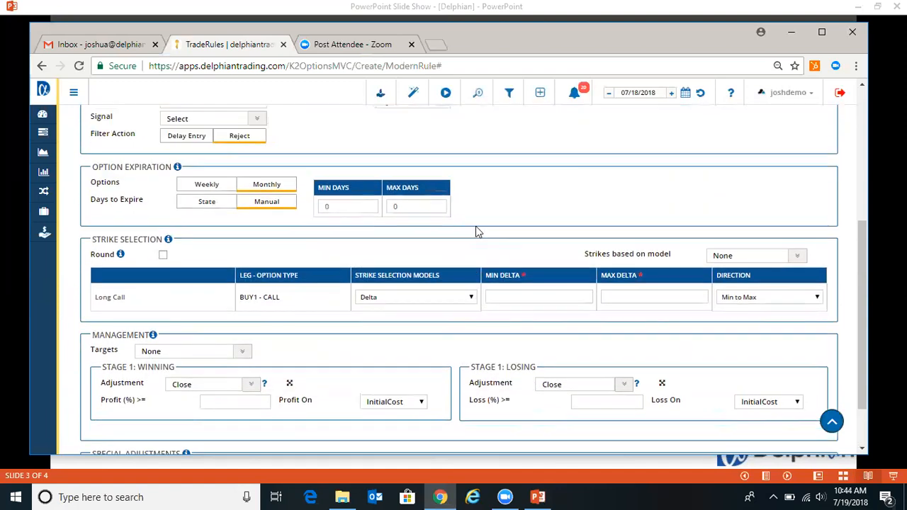
{"action": "scroll", "coordinate": [476, 231], "scroll_direction": "up", "scroll_amount": 2}
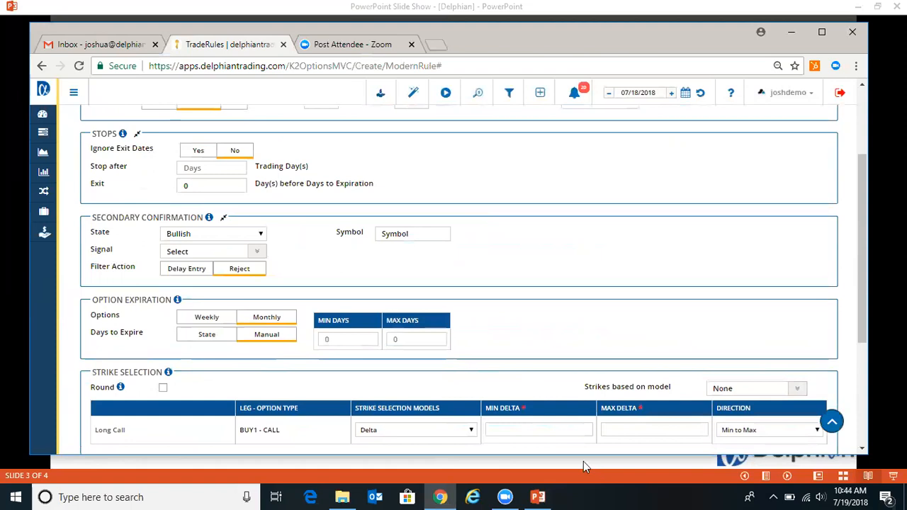
{"action": "scroll", "coordinate": [514, 313], "scroll_direction": "up", "scroll_amount": 2}
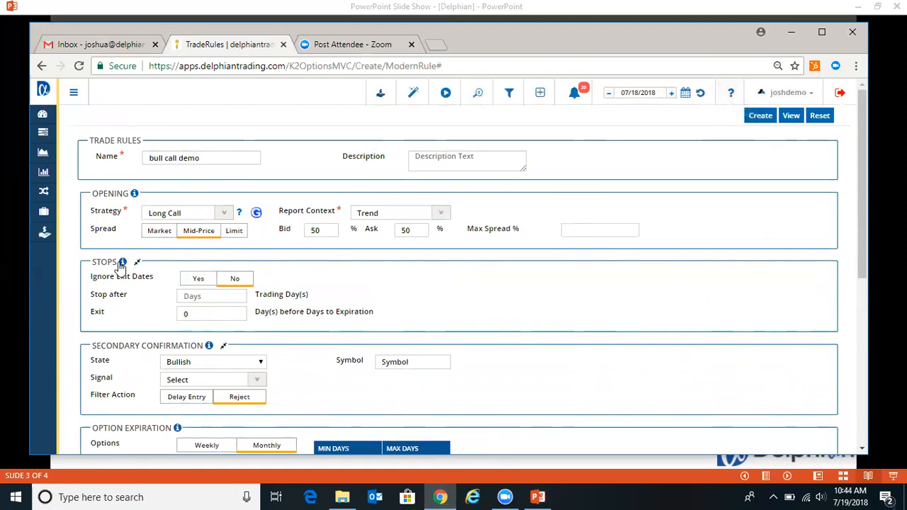
{"action": "scroll", "coordinate": [120, 267], "scroll_direction": "down", "scroll_amount": 1}
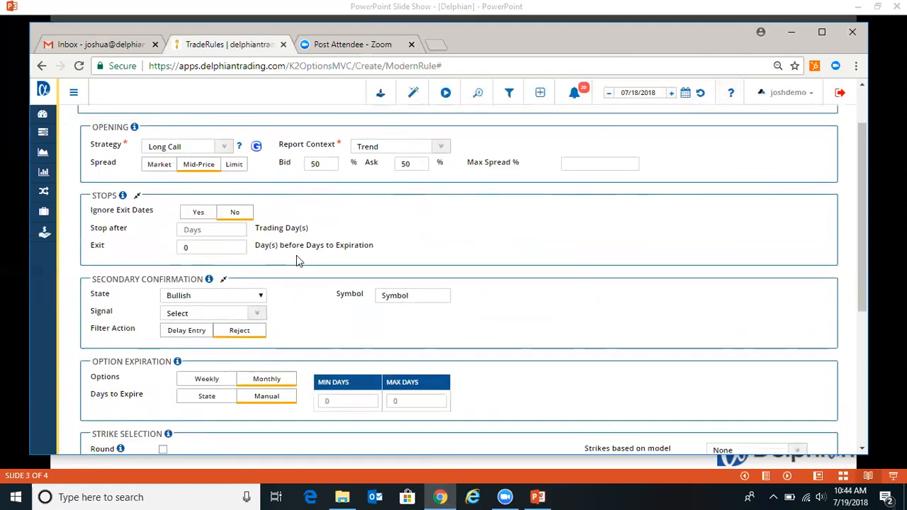